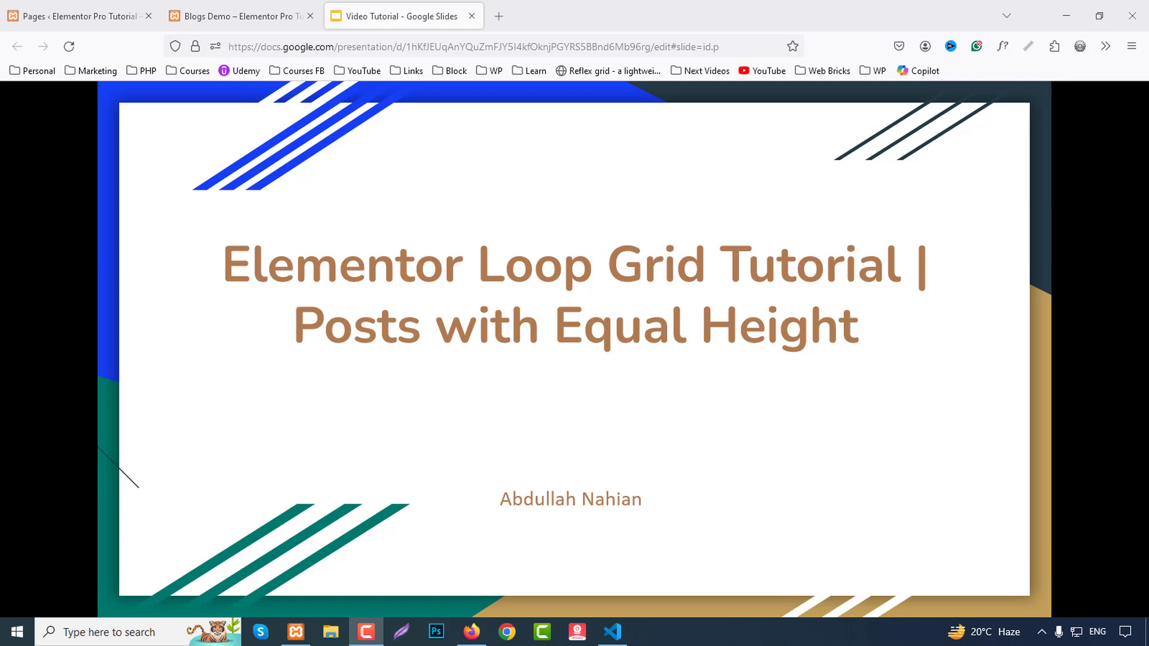
Step: Scroll through the finished Blogs Demo three-column post card grid, then return to the Pages list
click(233, 17)
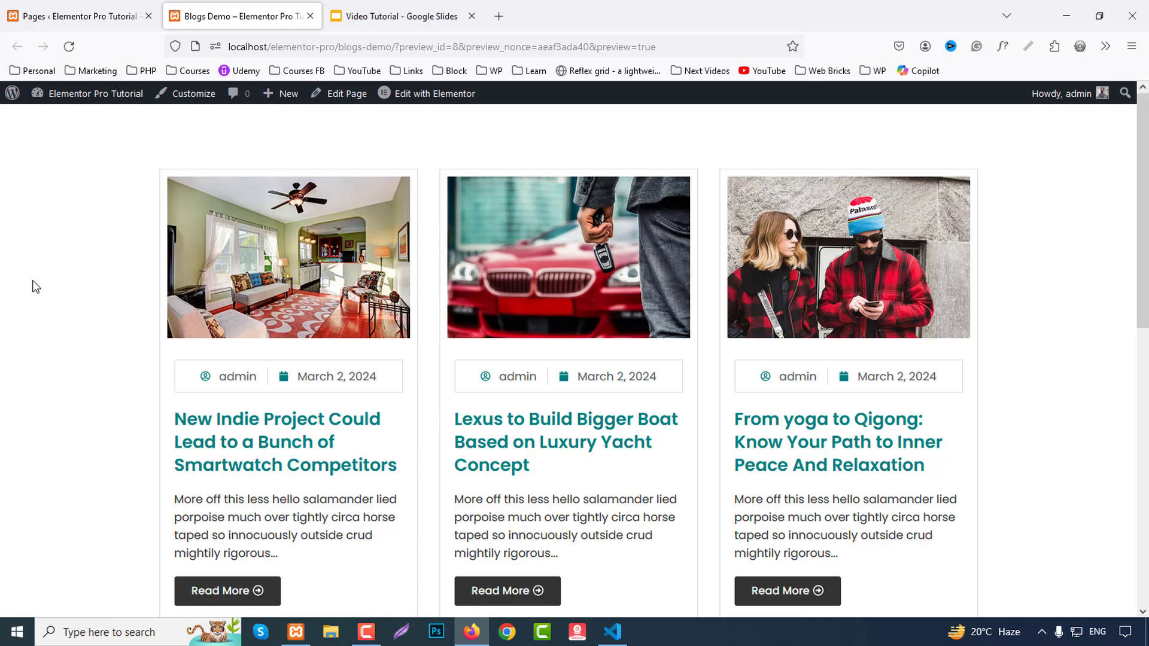
scroll(1057, 306, down, 7)
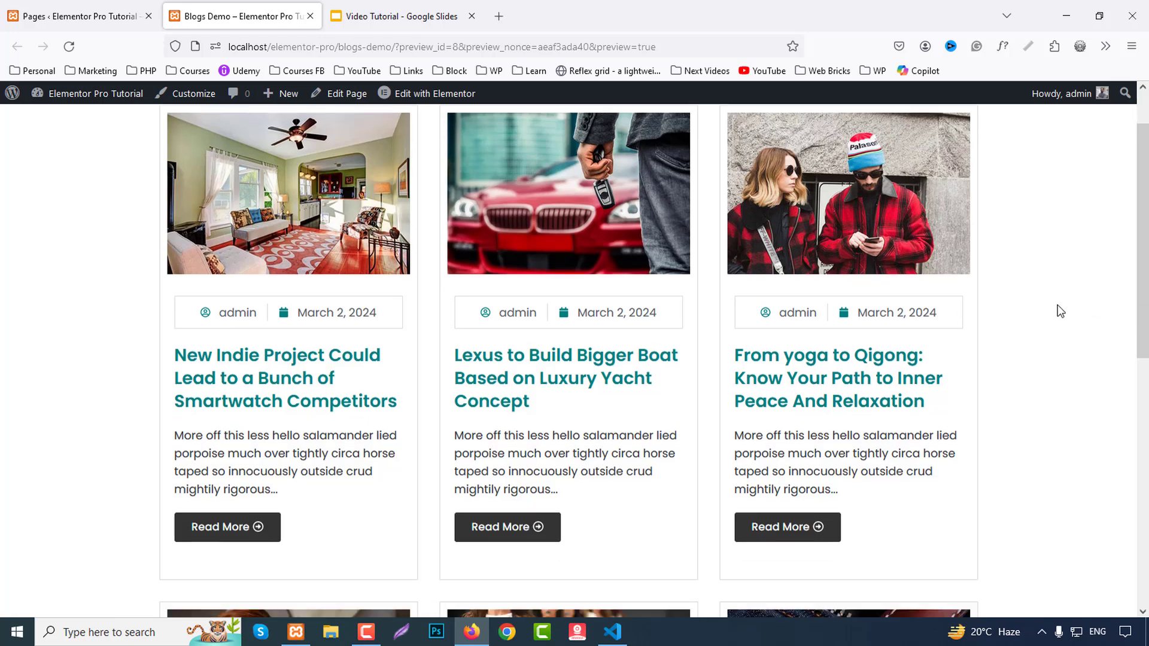
scroll(1060, 328, down, 3)
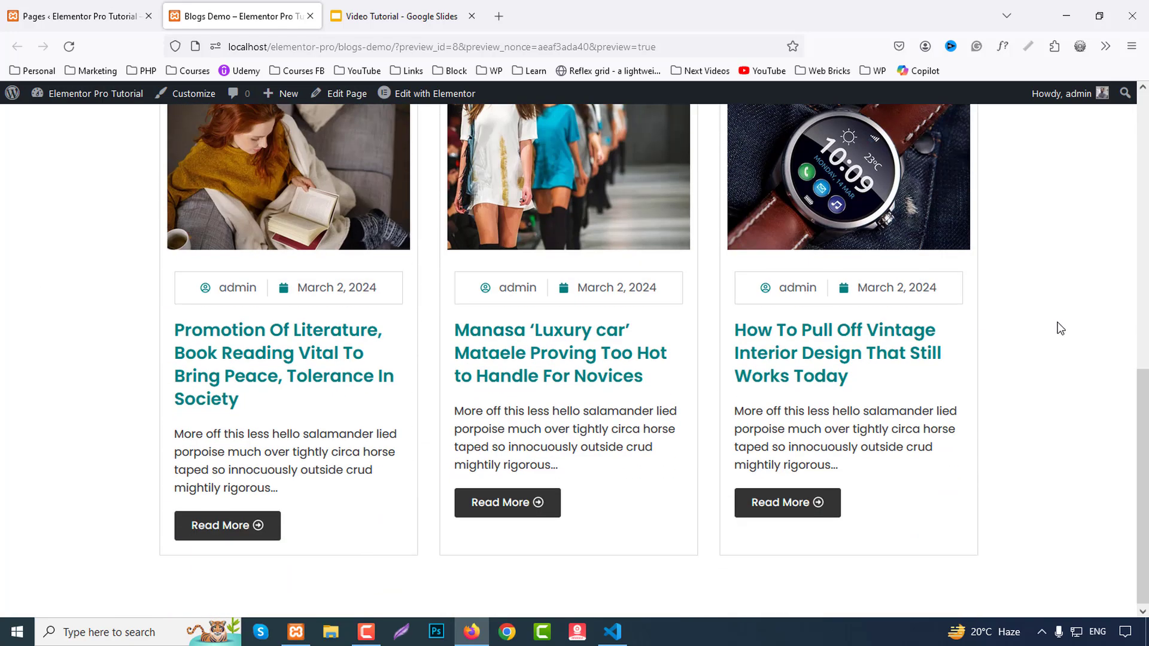
scroll(1051, 377, up, 7)
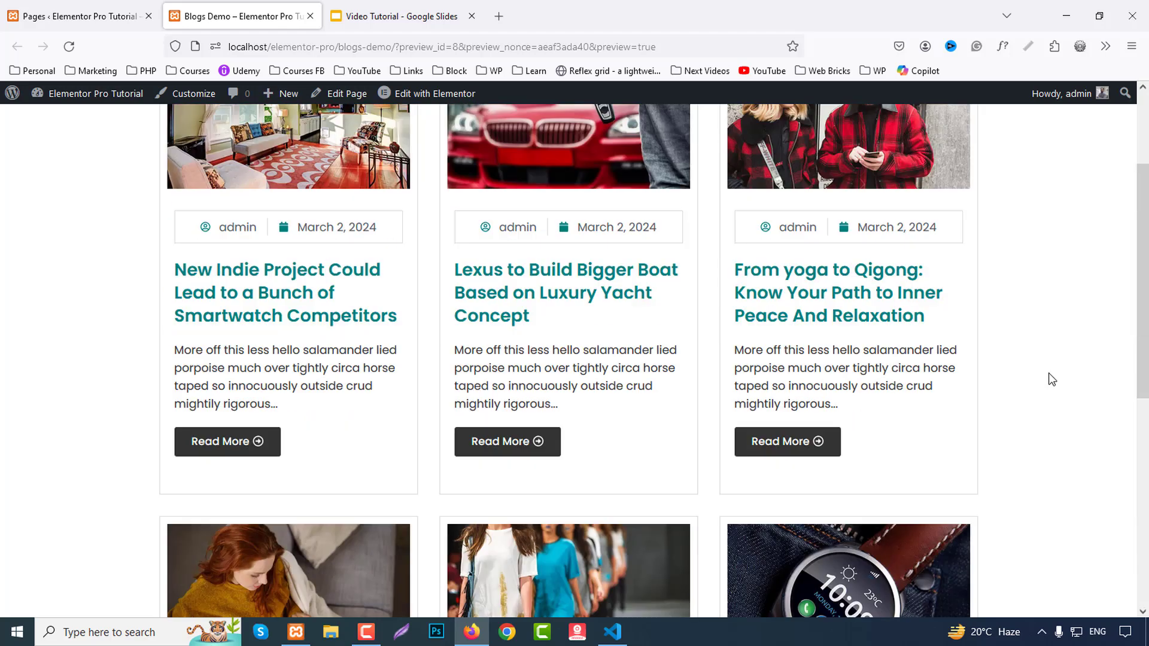
scroll(1049, 380, up, 3)
scroll(1051, 361, down, 9)
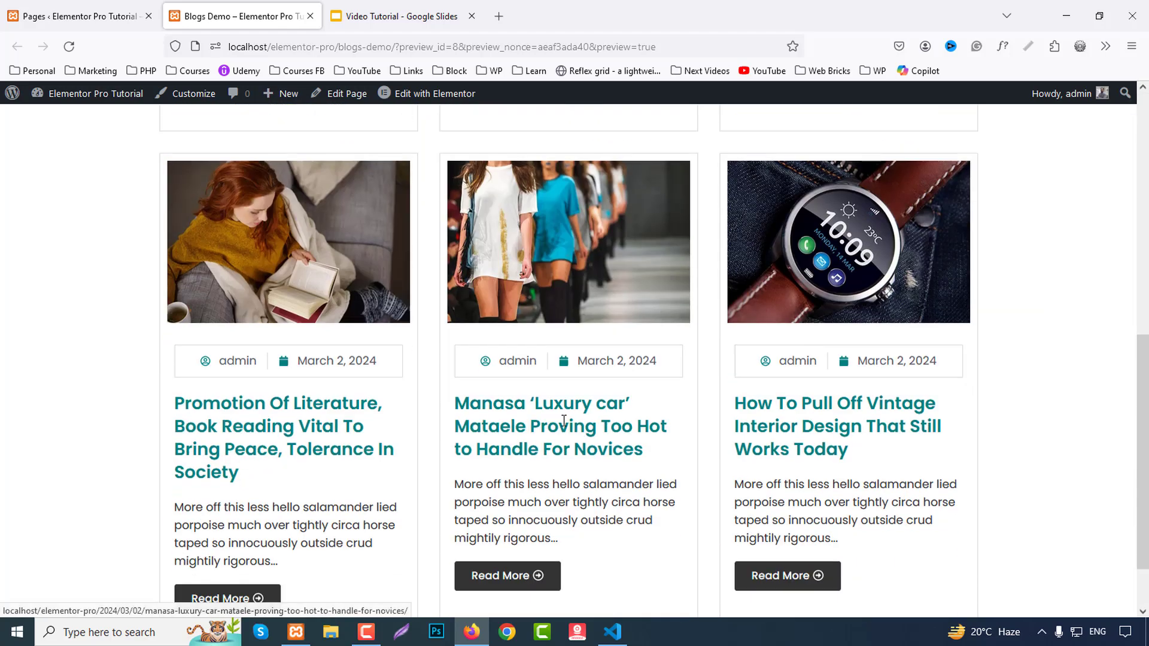
scroll(536, 561, down, 2)
scroll(1031, 565, up, 10)
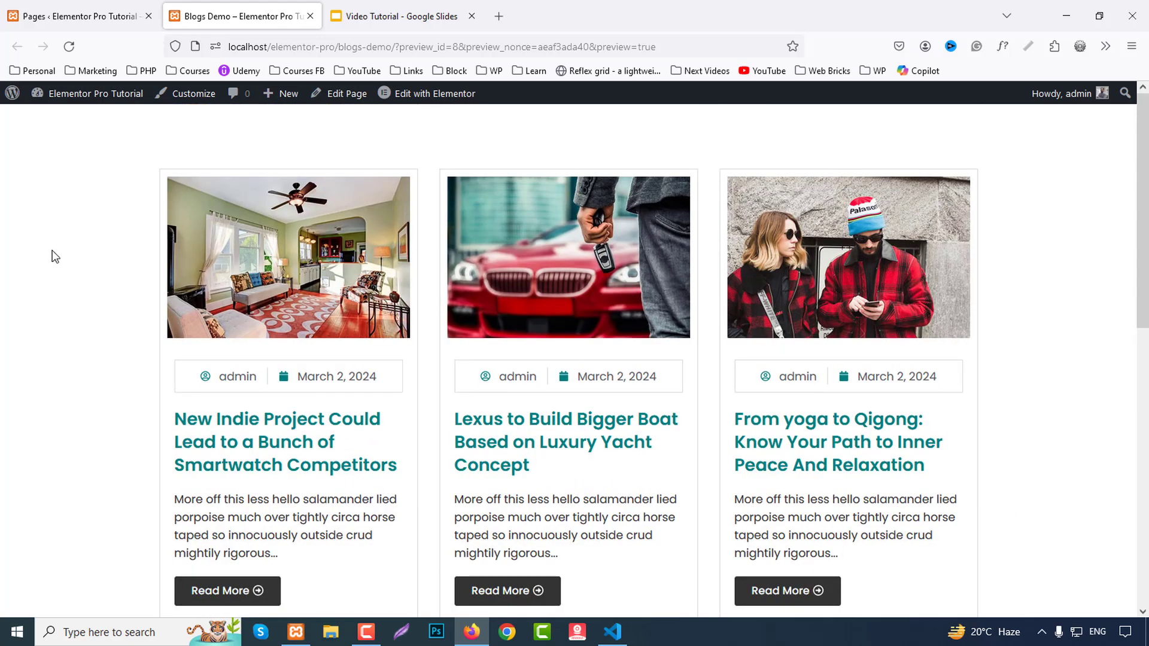
click(14, 17)
Step: Check the installed themes and the six existing posts, then start a new page in a new tab
mouse_move(31, 320)
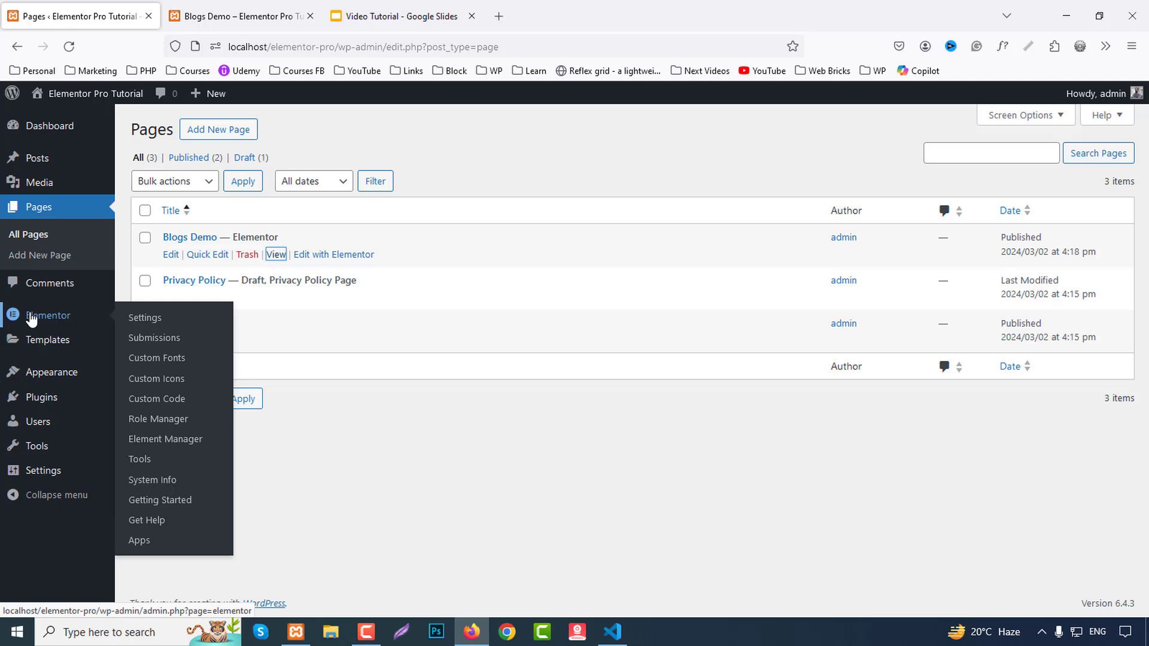
mouse_move(110, 373)
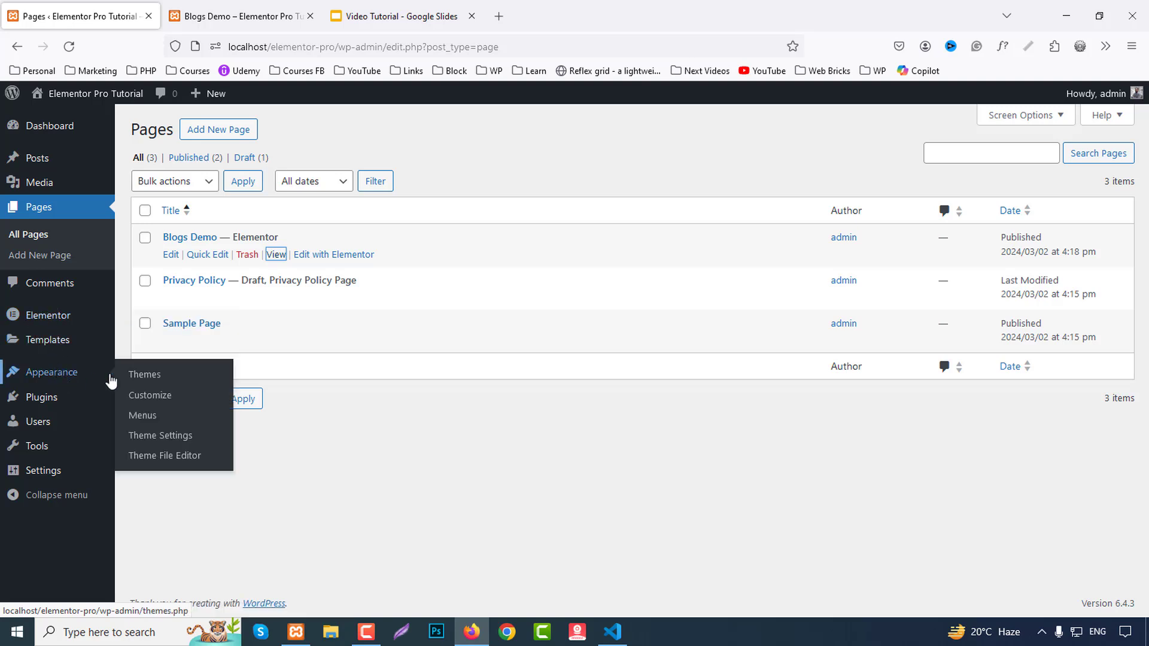
click(148, 380)
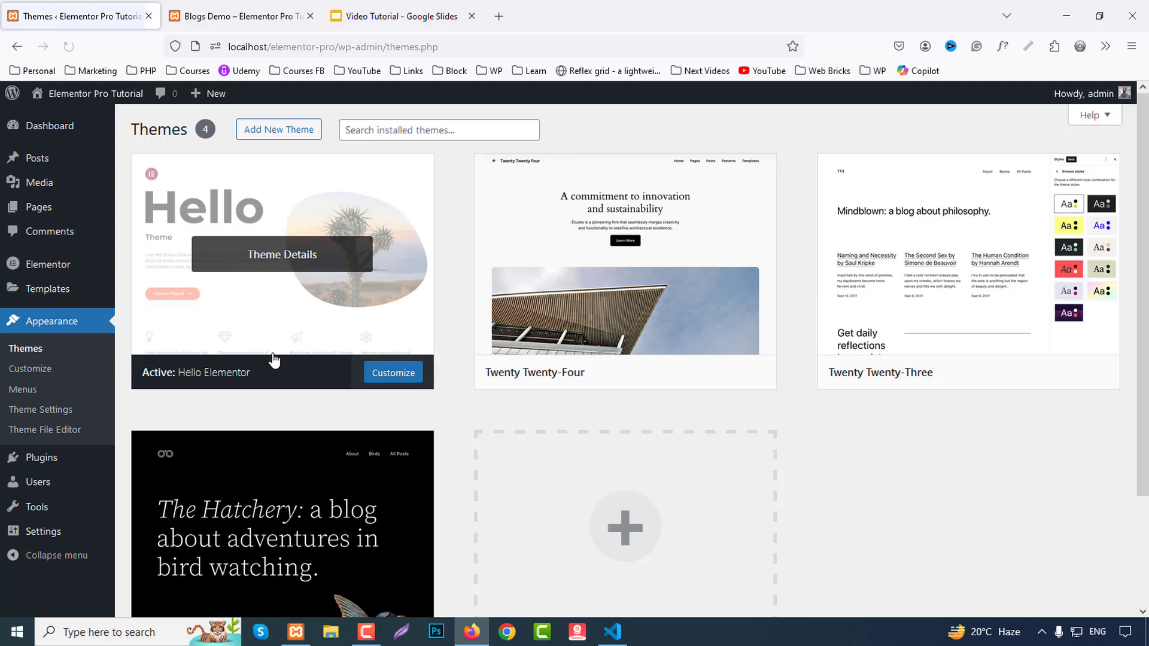
click(39, 158)
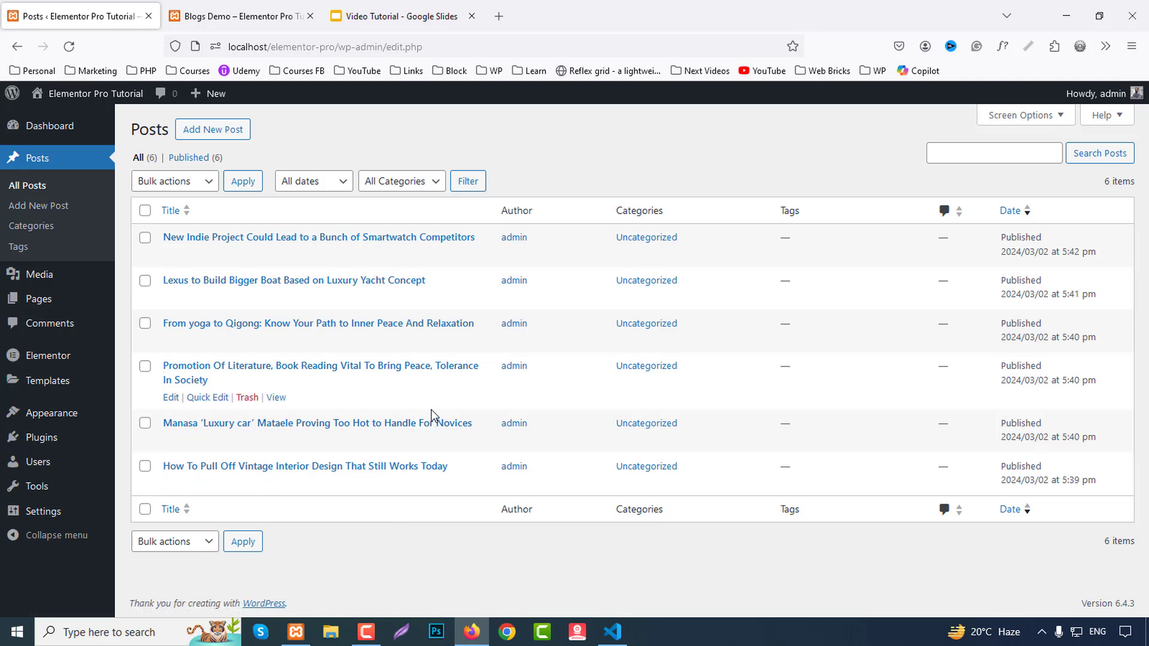
click(37, 299)
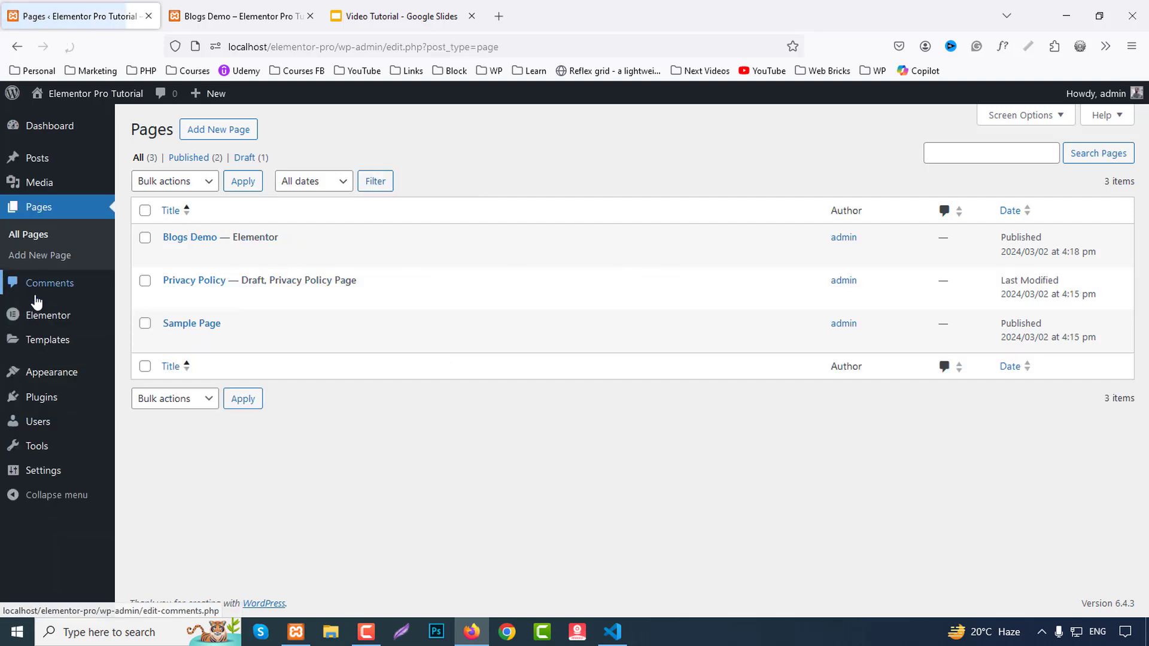
middle_click(213, 133)
Step: Title the new page 'Blogs' and publish it
click(226, 19)
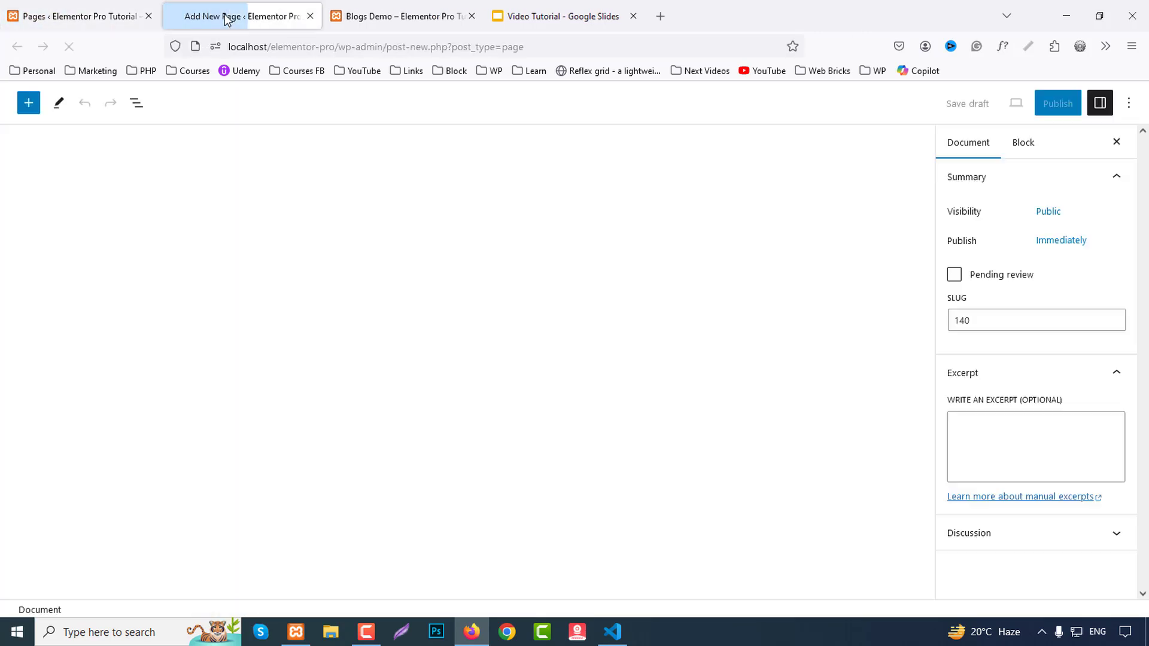
text(Blog)
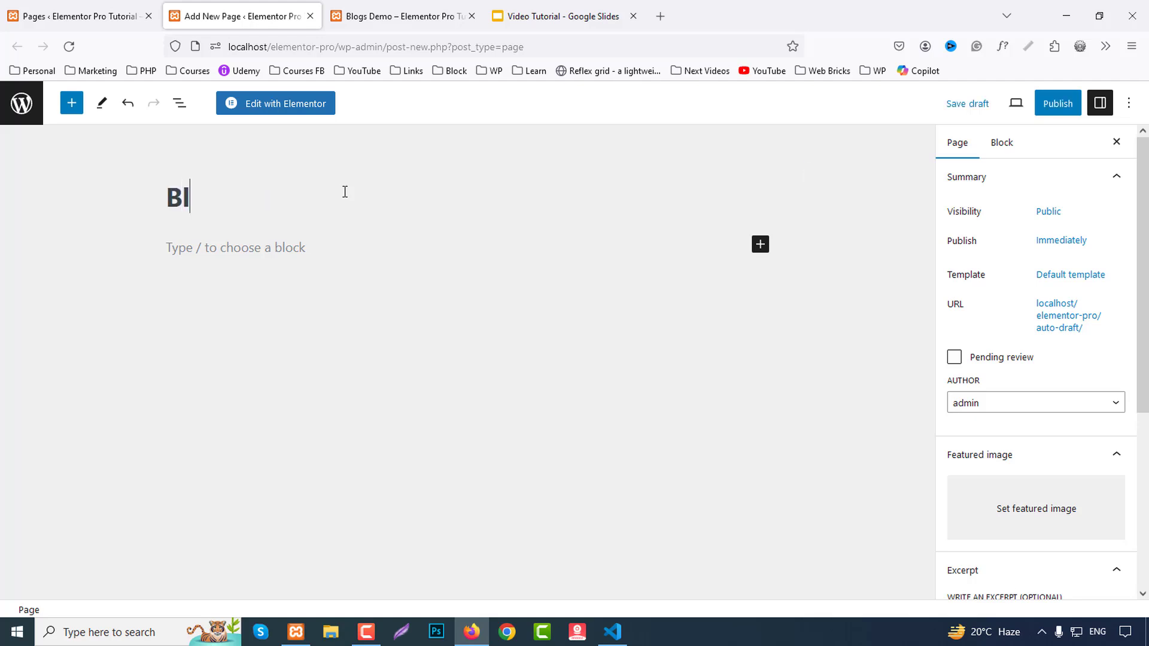
click(1044, 107)
click(1017, 108)
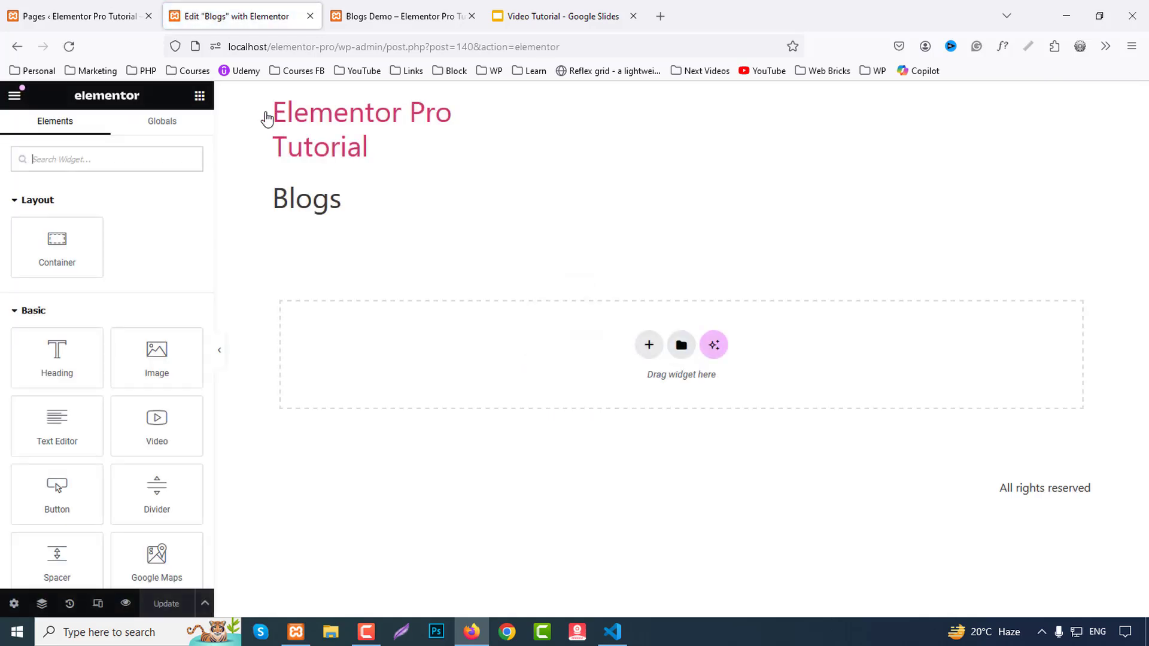
Step: Set the page layout to Elementor Canvas
click(14, 604)
scroll(95, 538, down, 2)
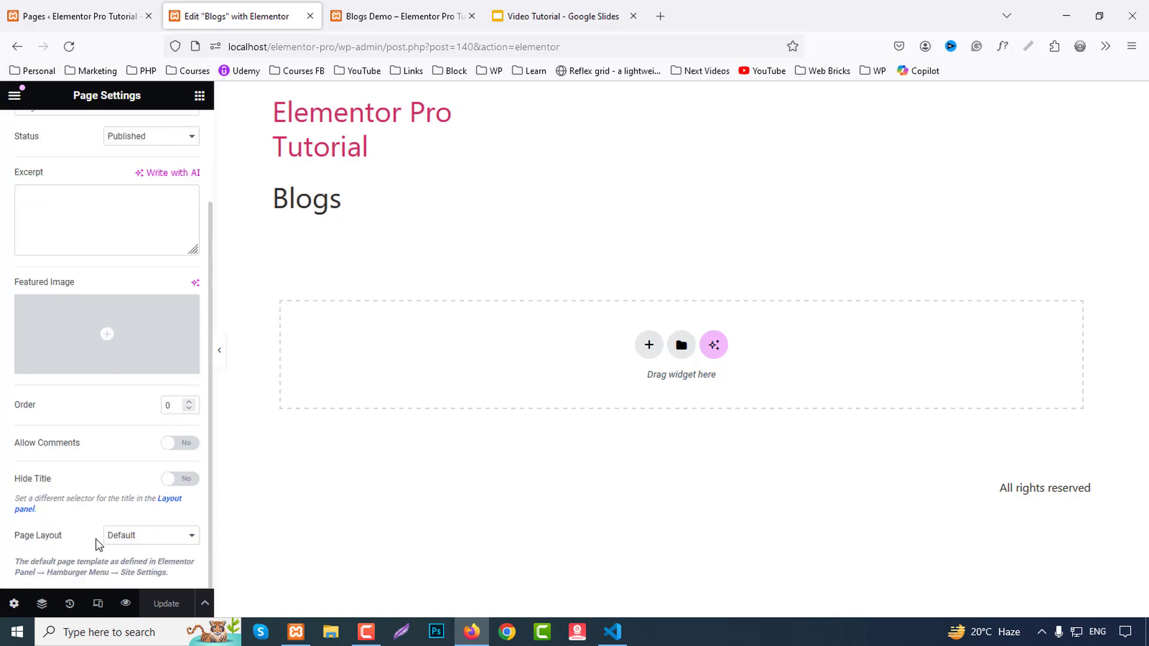
click(137, 537)
click(147, 573)
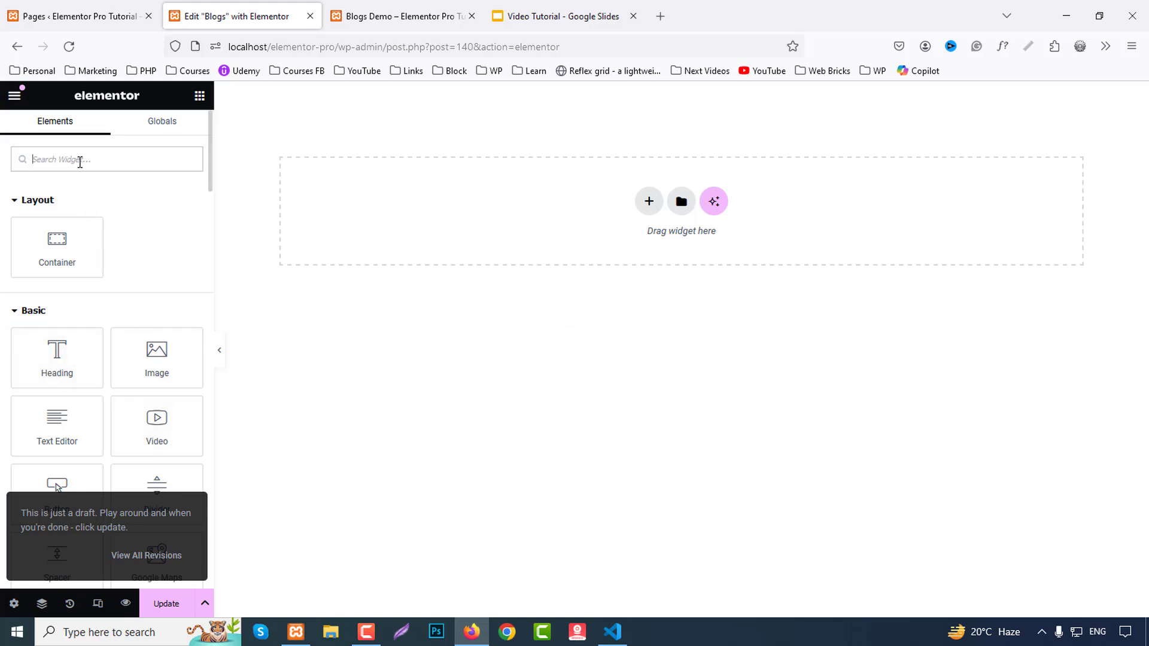
Step: Search the widgets for 'loop' and place a Loop Grid on the empty page
click(79, 159)
text(loop)
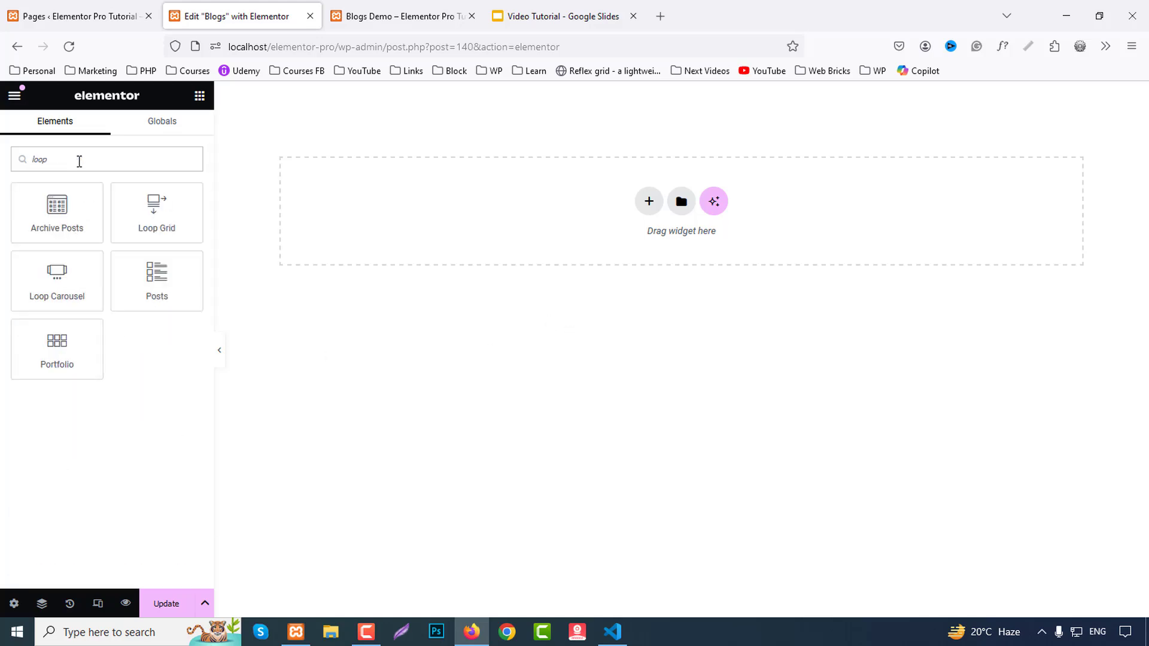
drag(154, 220, 514, 228)
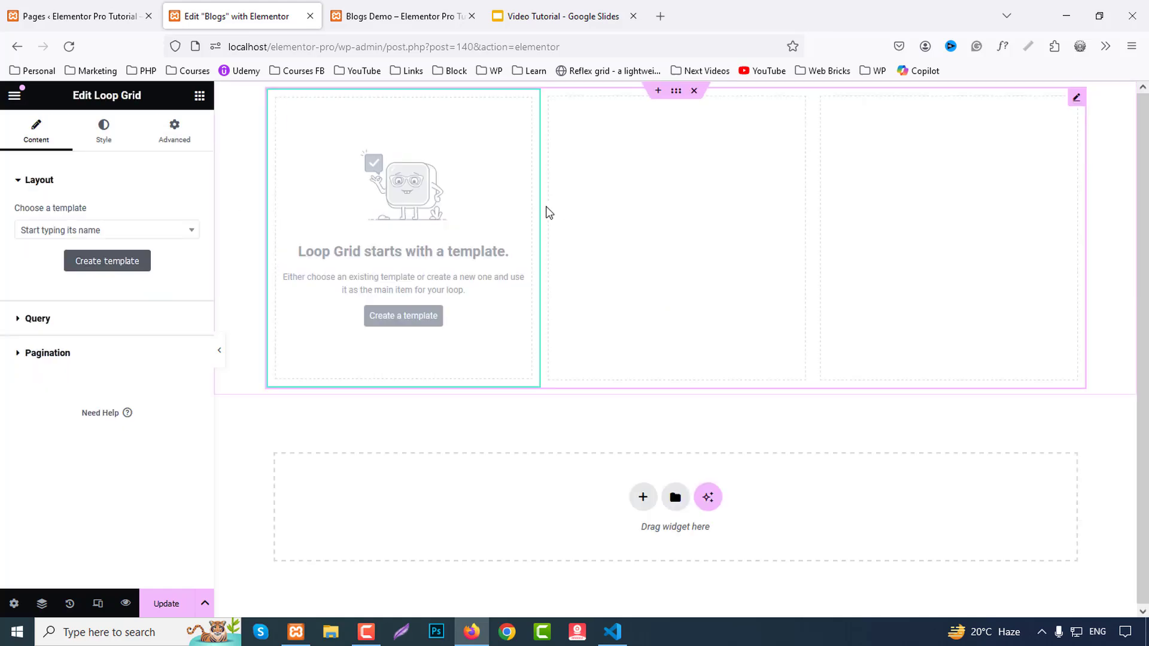
Step: Give the Loop Grid unlinked margins of 80 px top and 80 px bottom
click(182, 128)
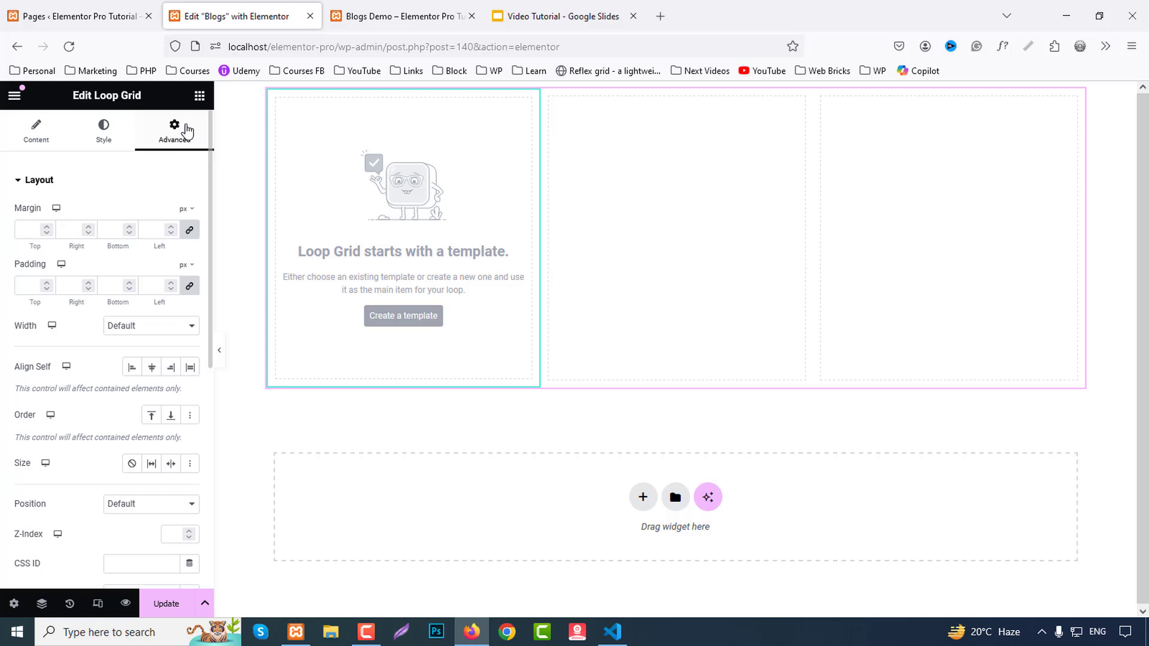
click(189, 234)
click(21, 231)
text(80)
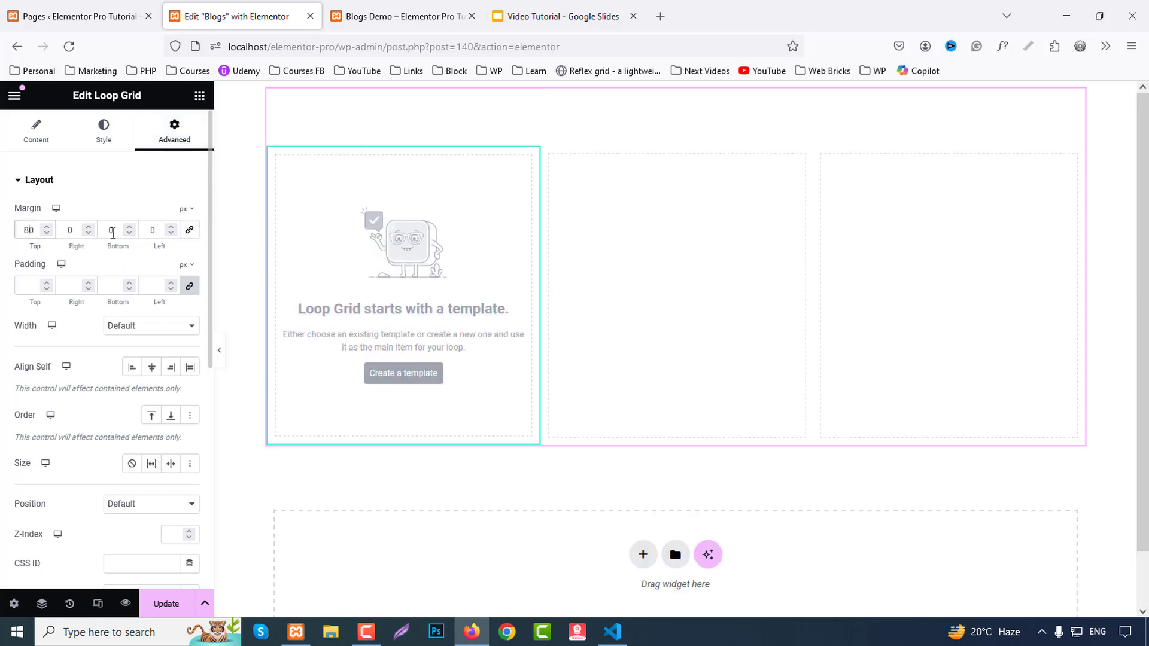
click(107, 233)
text(8)
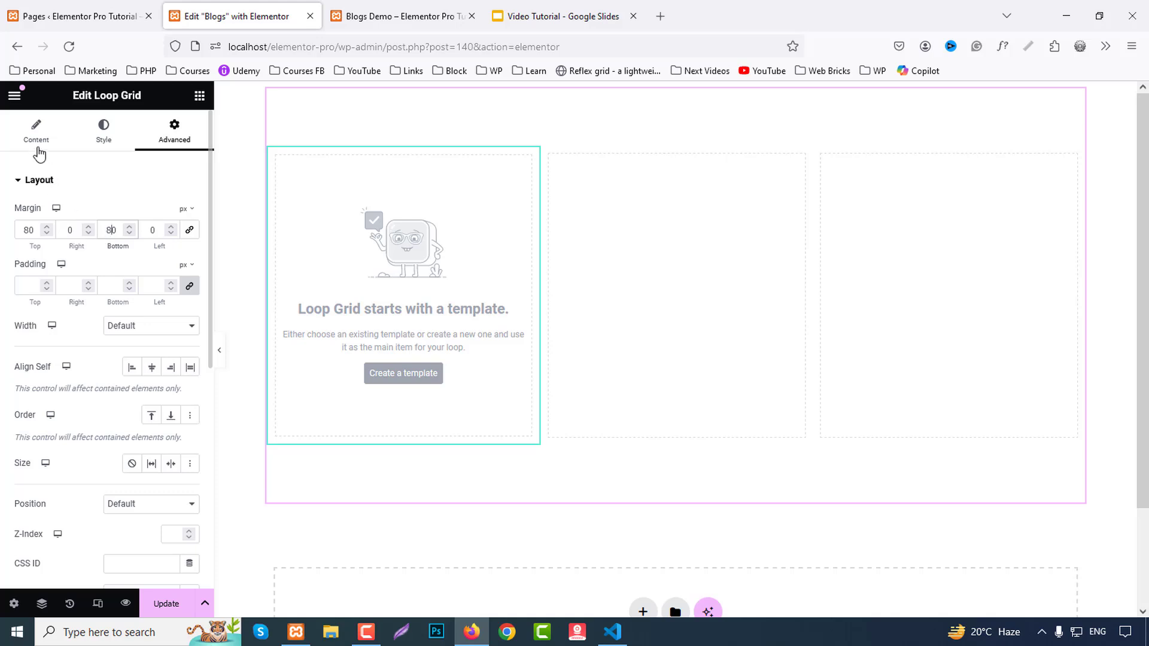
click(37, 133)
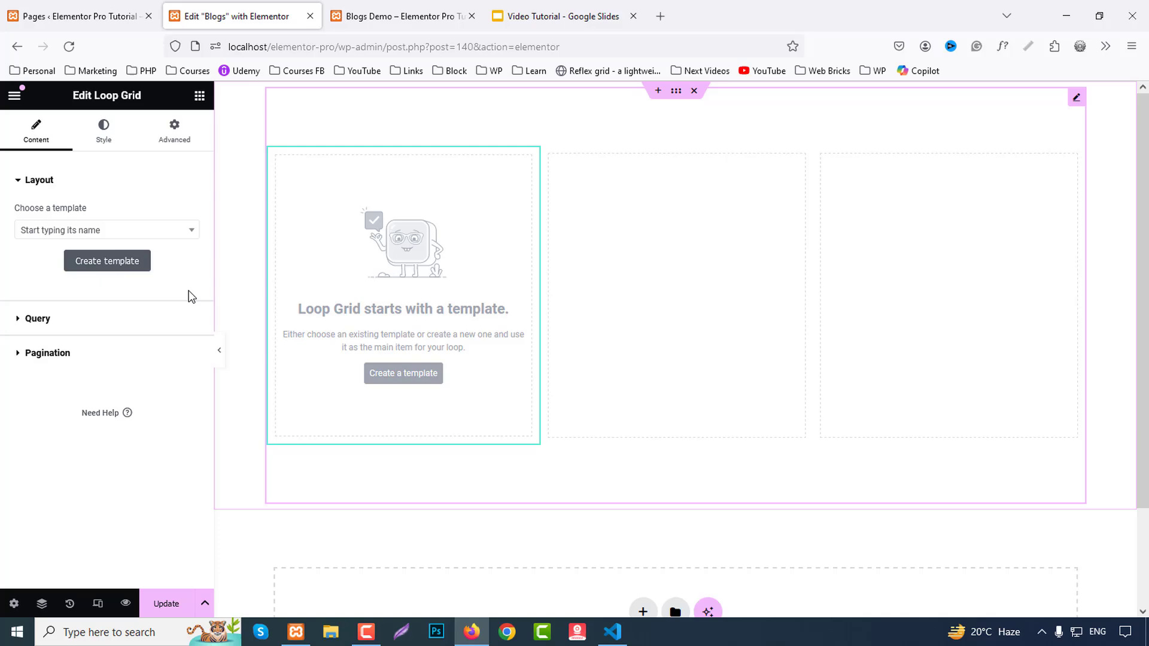
Step: Save the page and start the loop item template with one single-column container
click(106, 268)
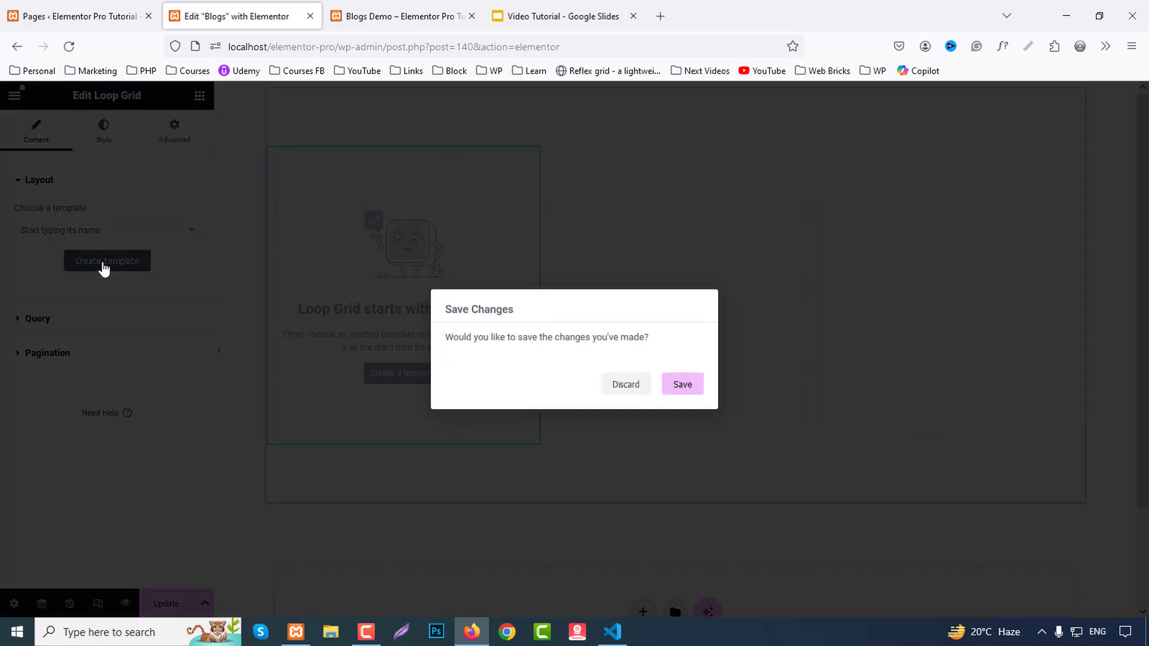
click(683, 386)
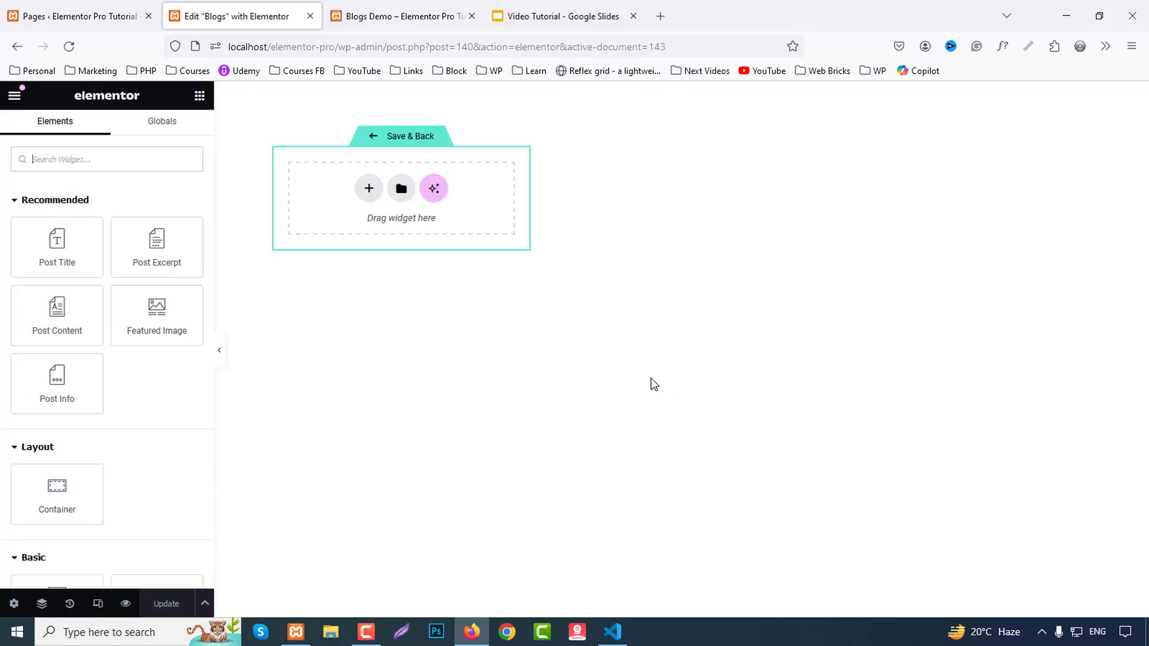
click(369, 189)
click(332, 231)
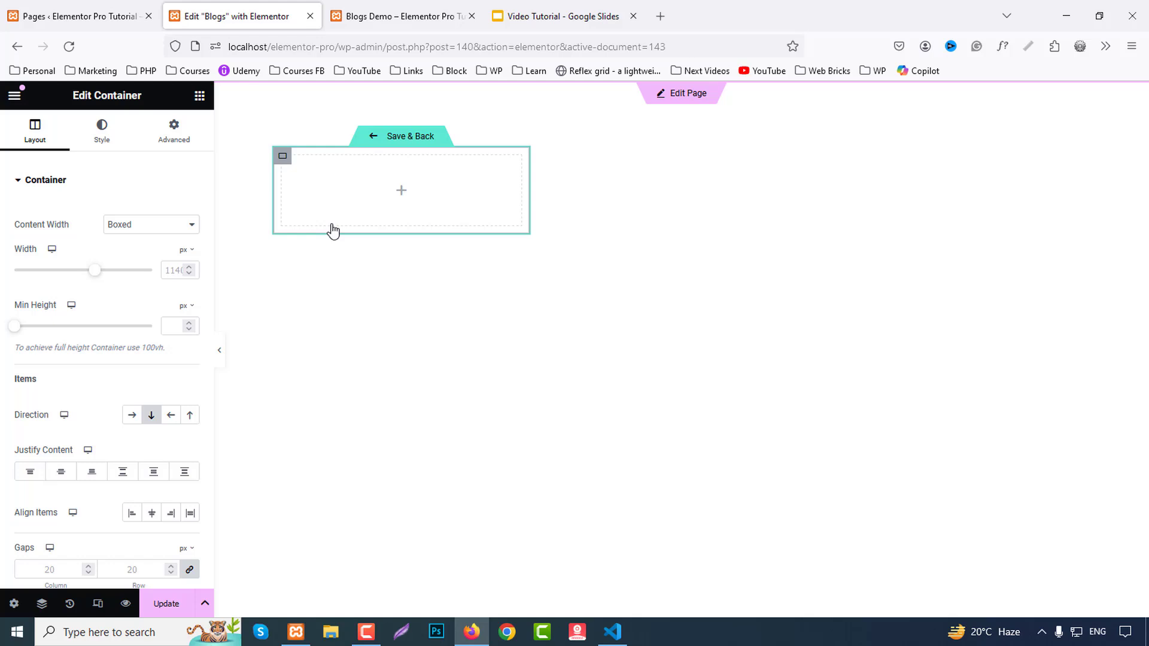
click(199, 100)
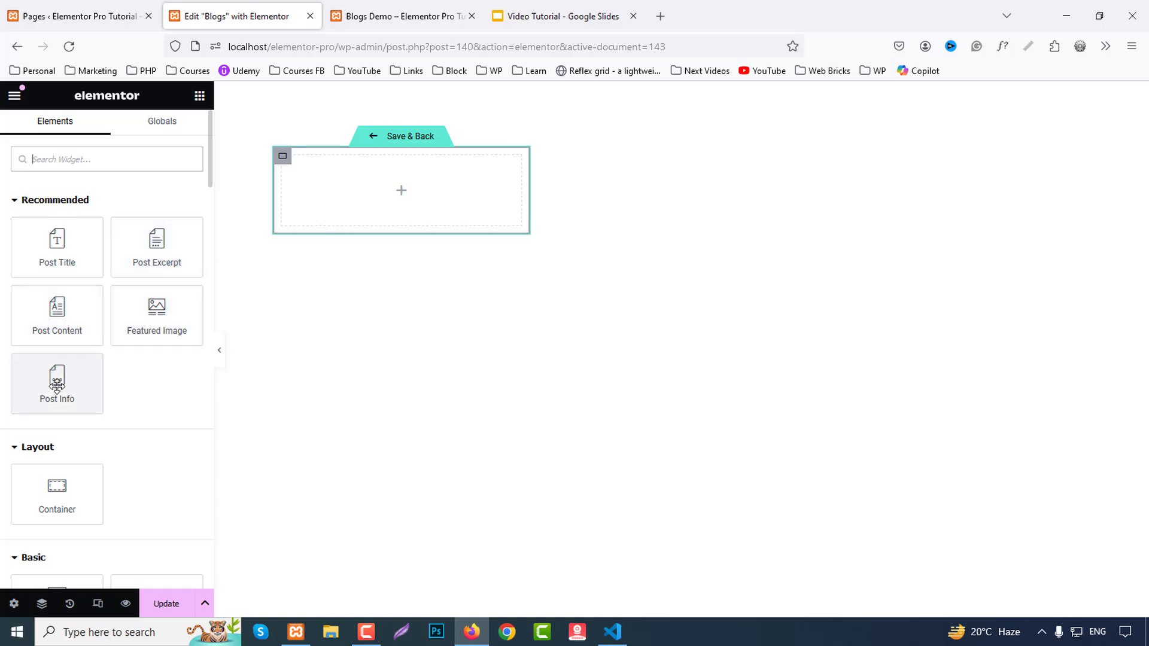
Step: Drop a Featured Image widget into the card container, reviewing its fallback image settings
click(399, 13)
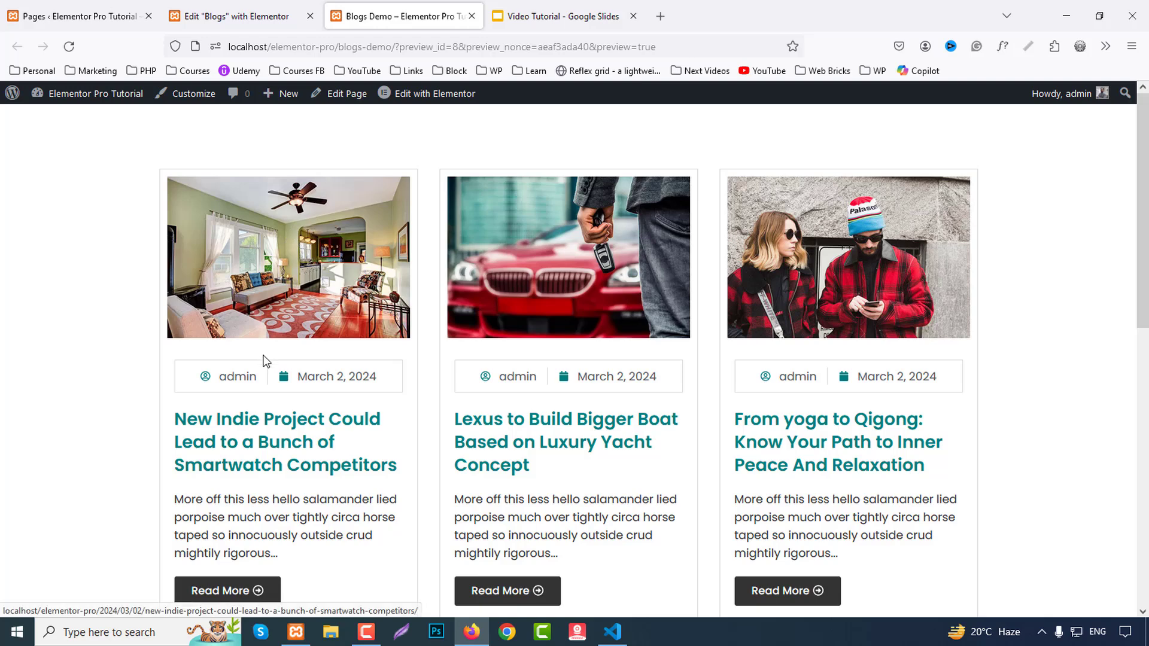
scroll(328, 381, down, 1)
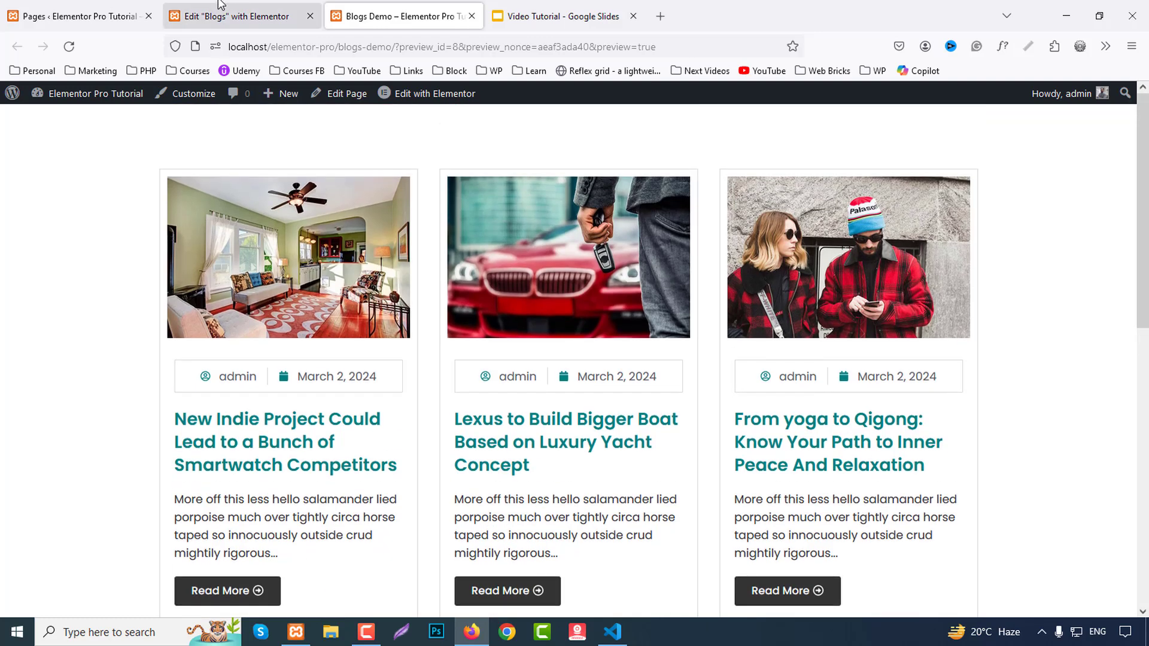
click(225, 5)
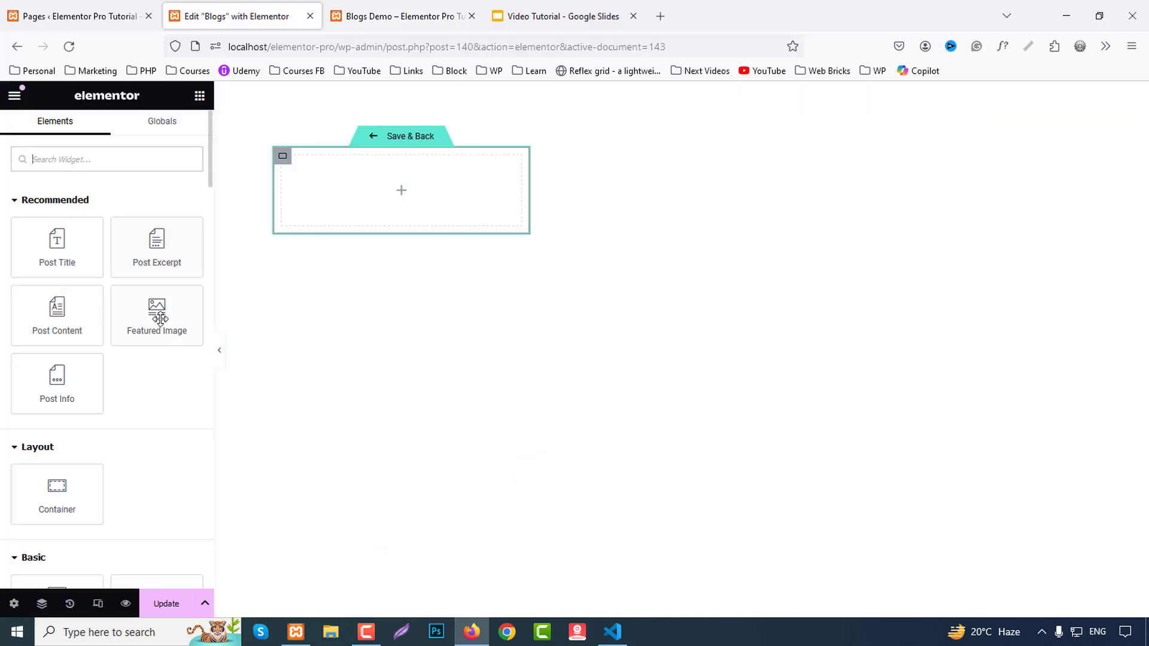
drag(157, 316, 420, 193)
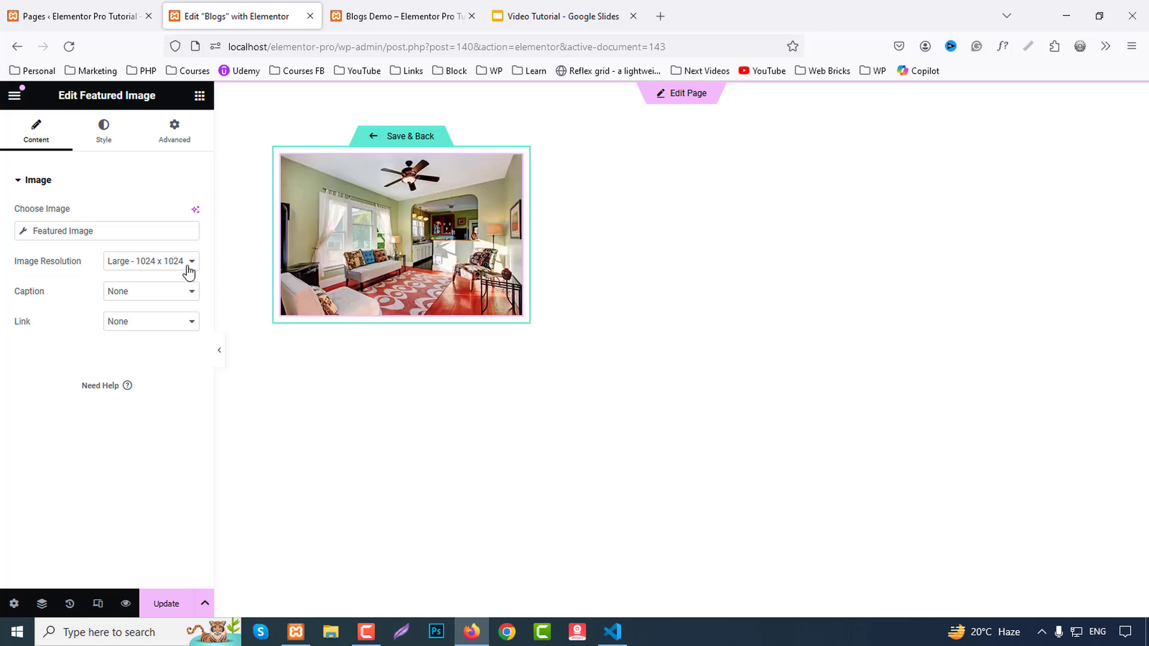
click(107, 233)
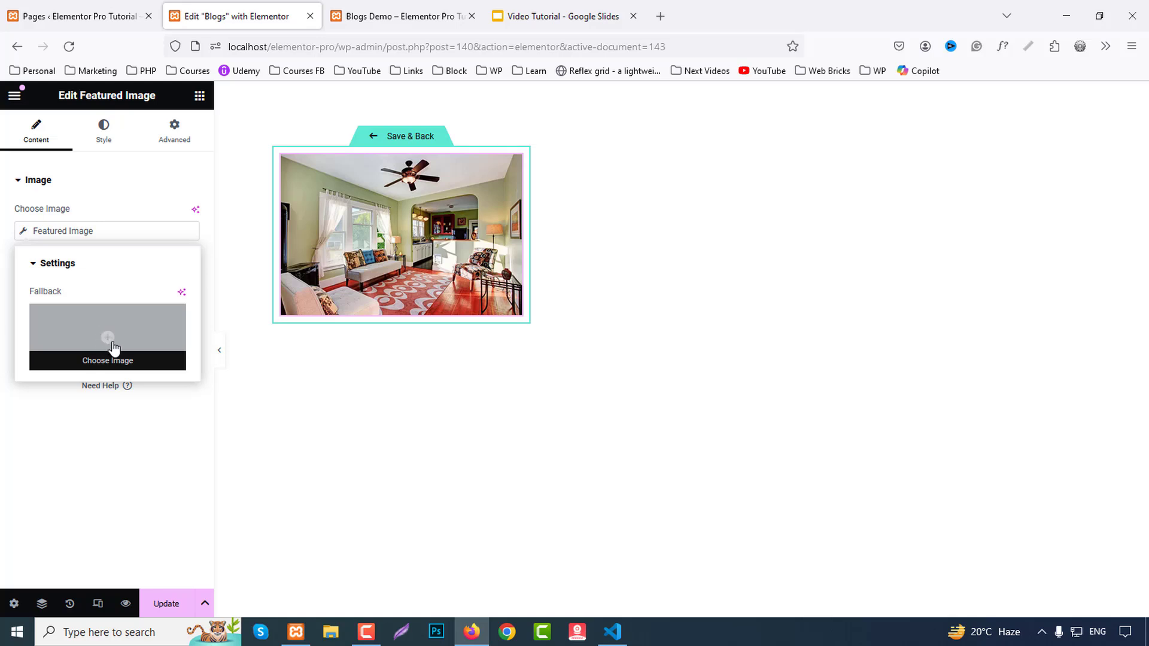
click(87, 425)
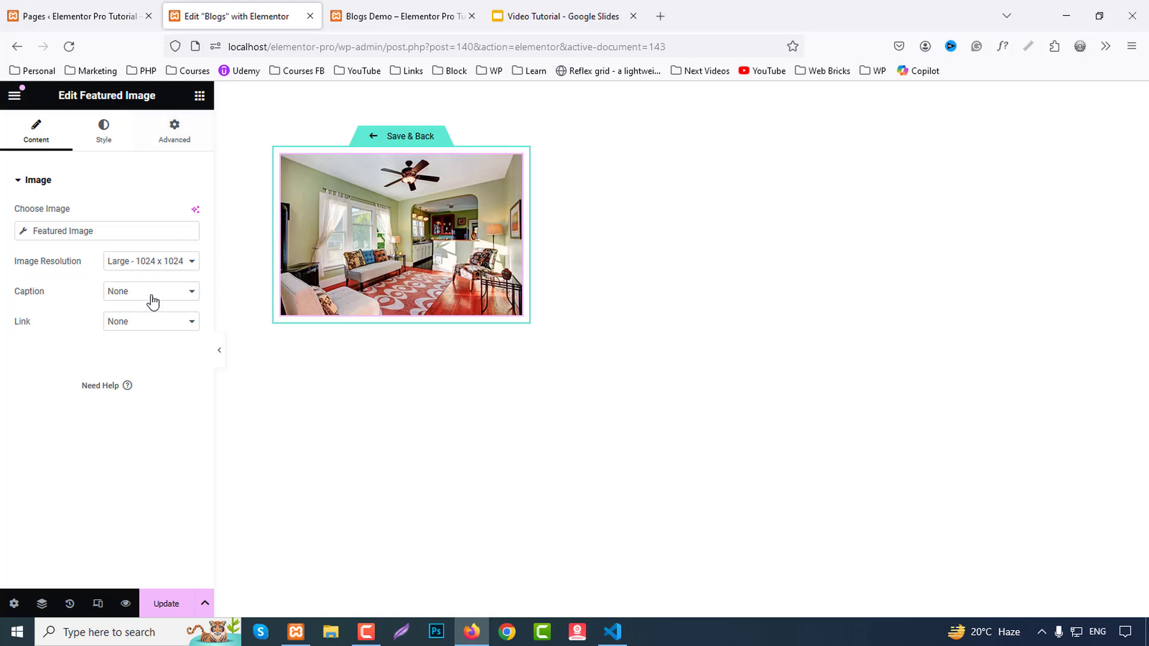
click(199, 96)
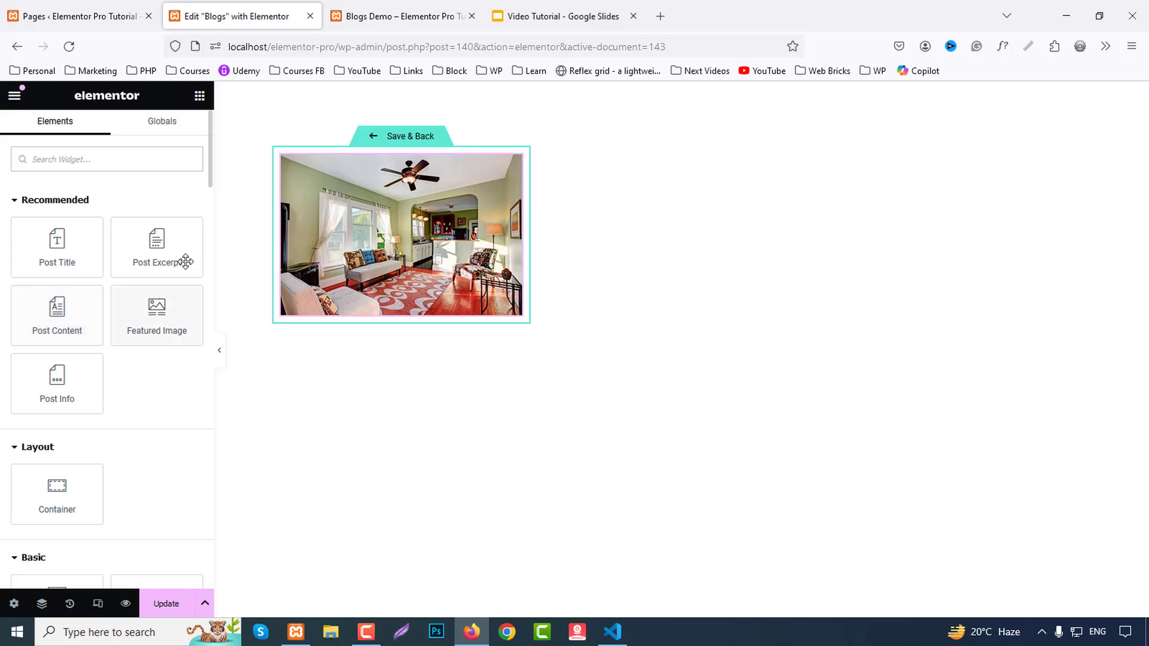
Step: Add a container below the image holding Post Info, with Time and Comments removed
drag(27, 478, 417, 307)
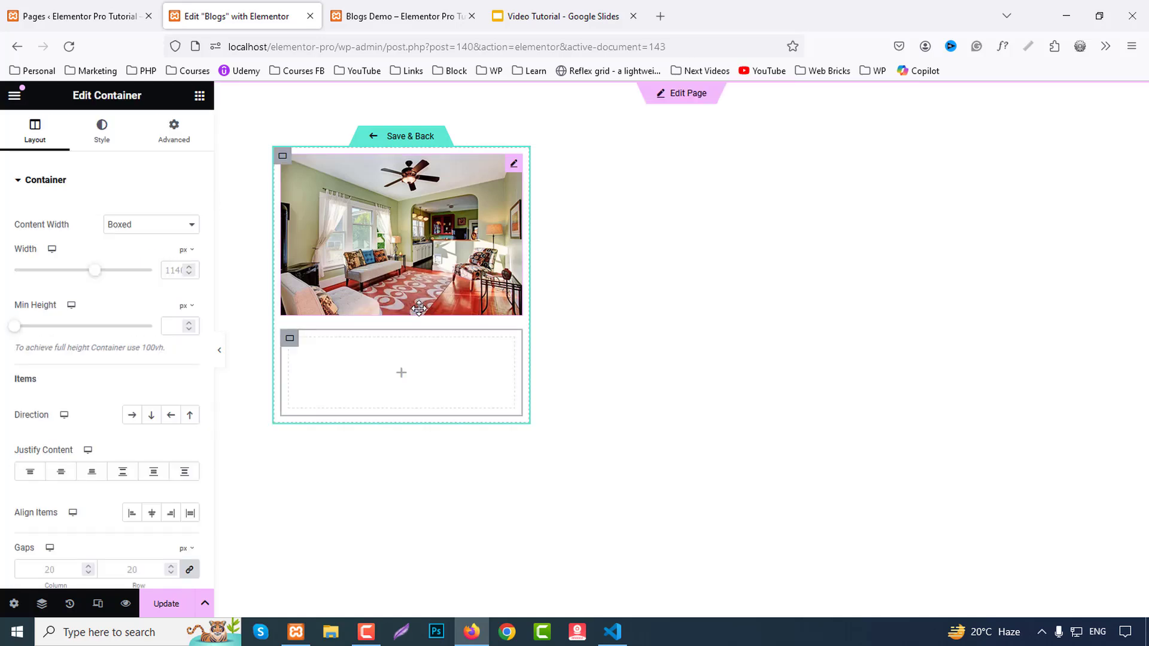
click(198, 98)
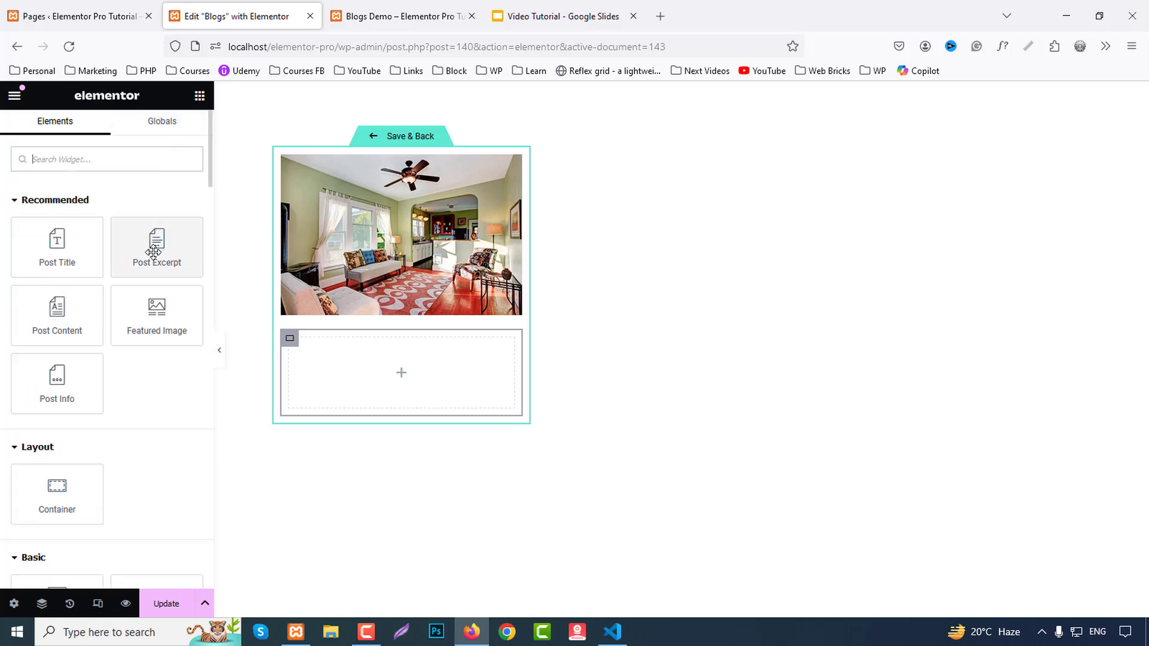
drag(57, 383, 449, 374)
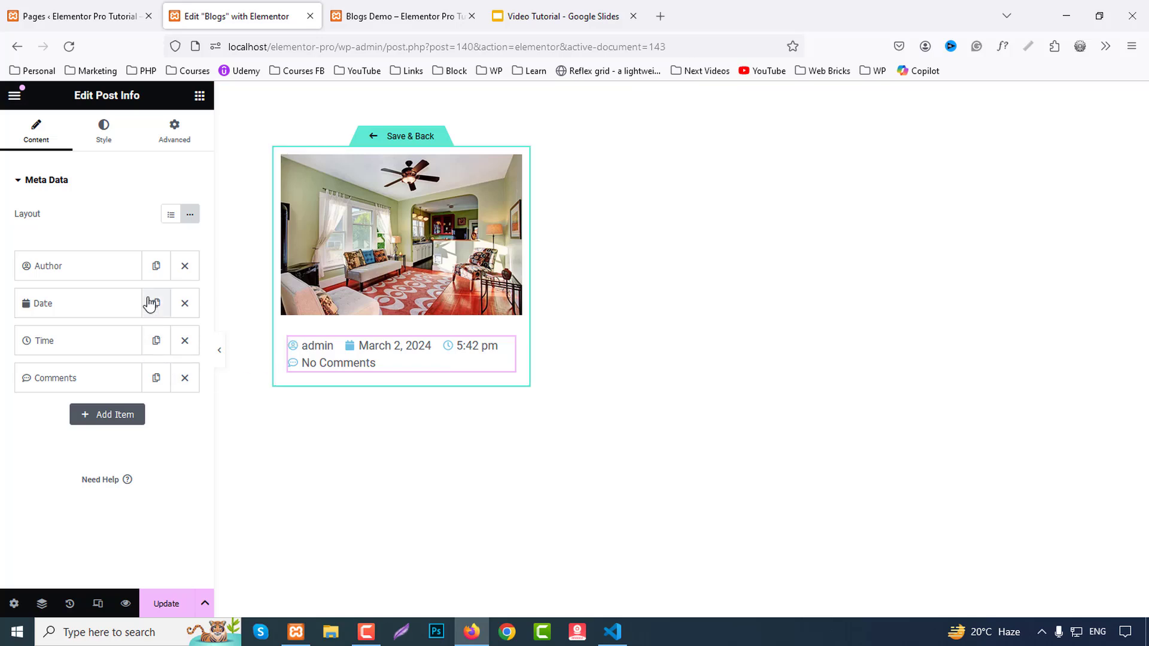
click(184, 341)
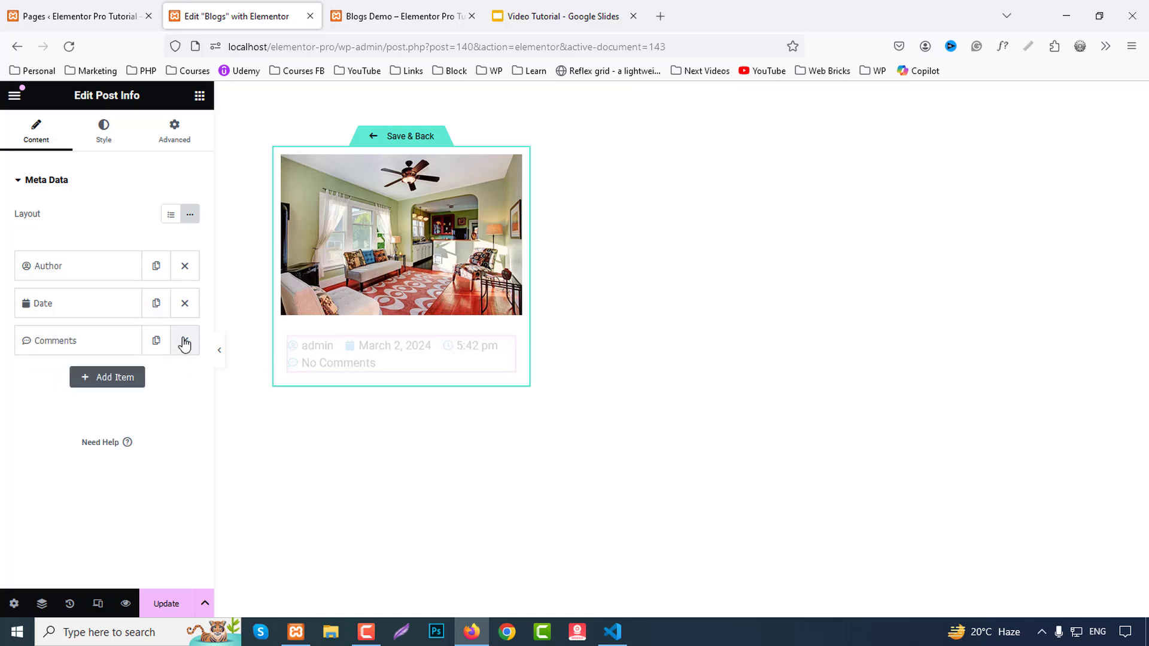
click(184, 341)
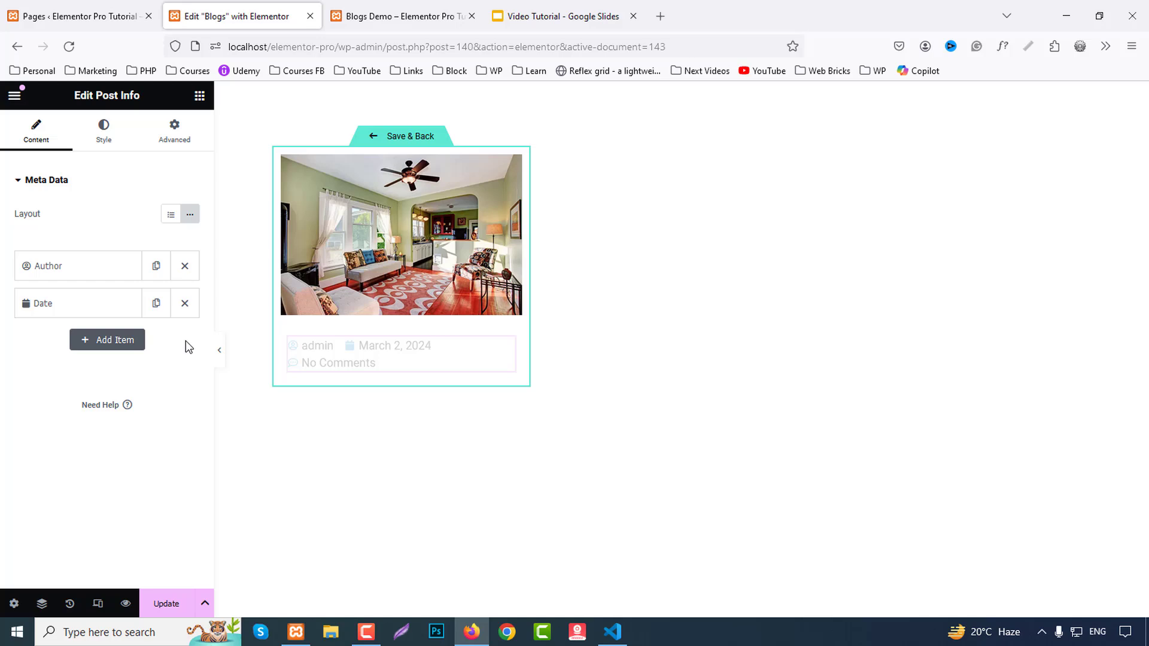
click(200, 95)
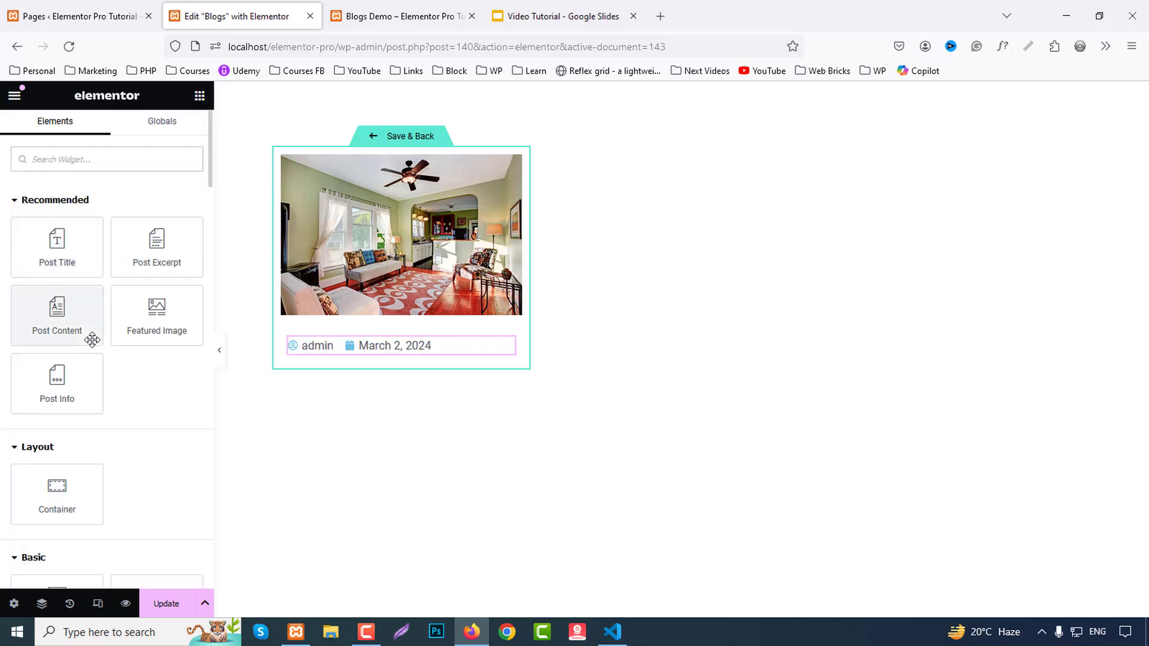
Step: Add Post Title, Post Excerpt and Button widgets below the meta info
drag(72, 250, 405, 359)
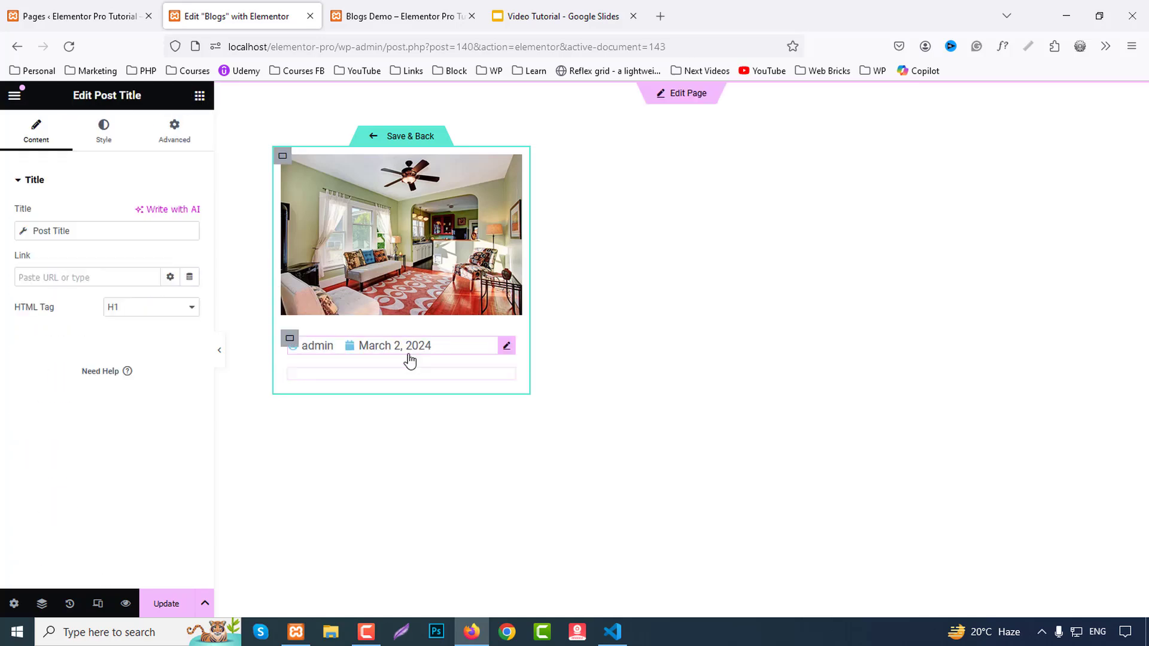
click(196, 102)
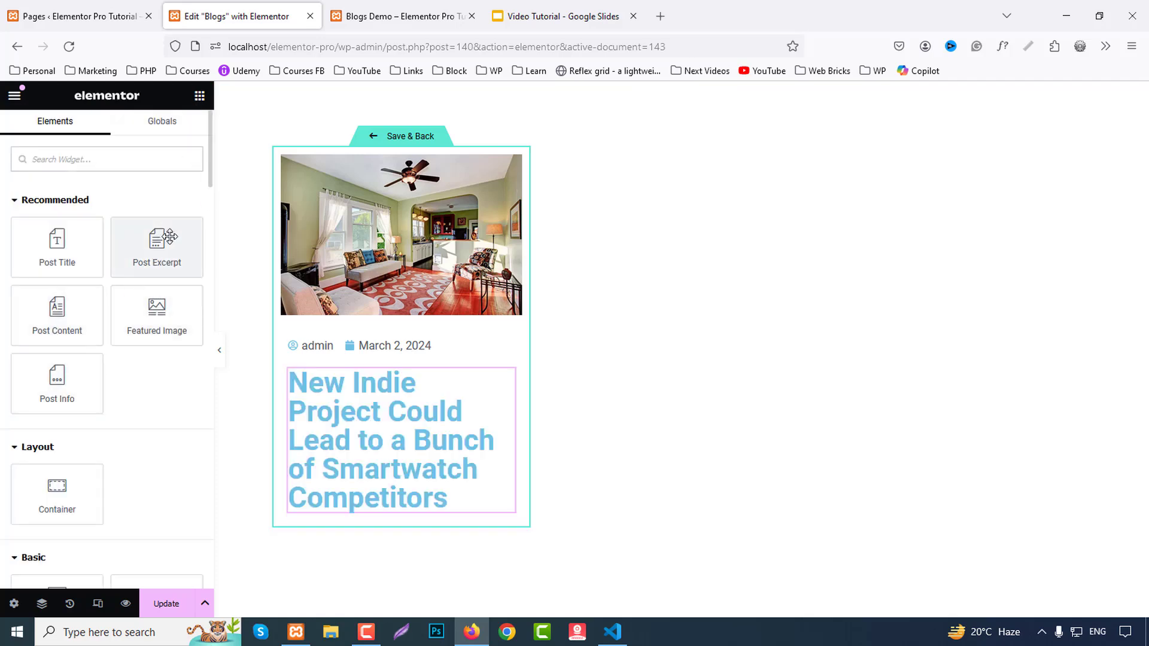
drag(170, 237, 449, 441)
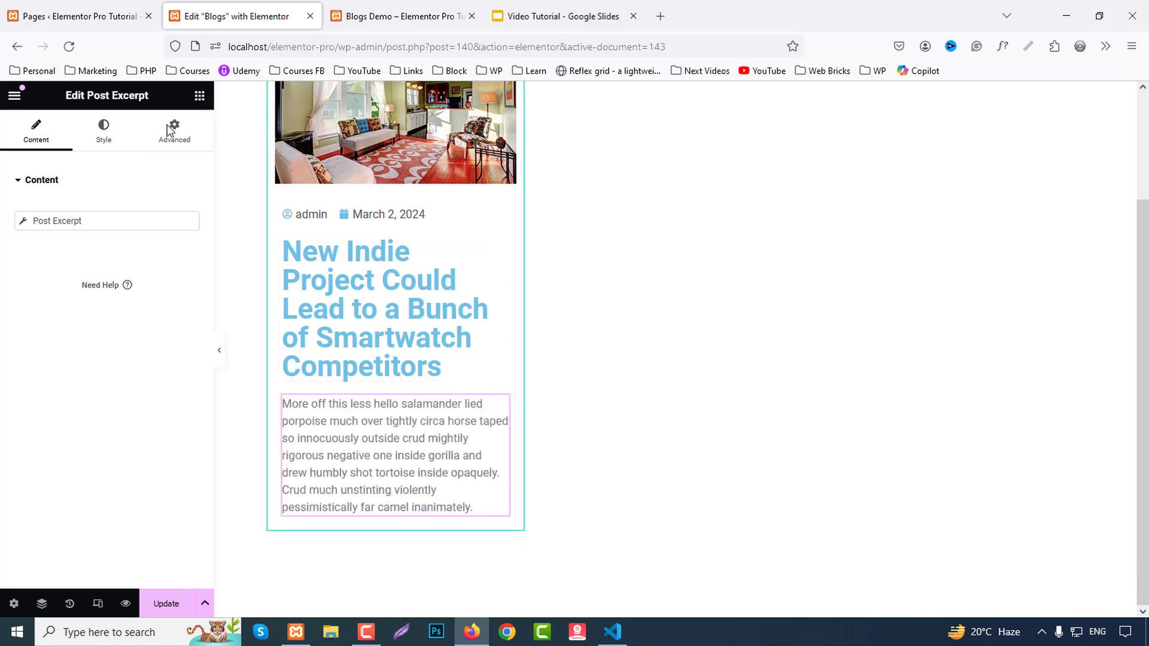
click(199, 96)
scroll(7, 449, down, 2)
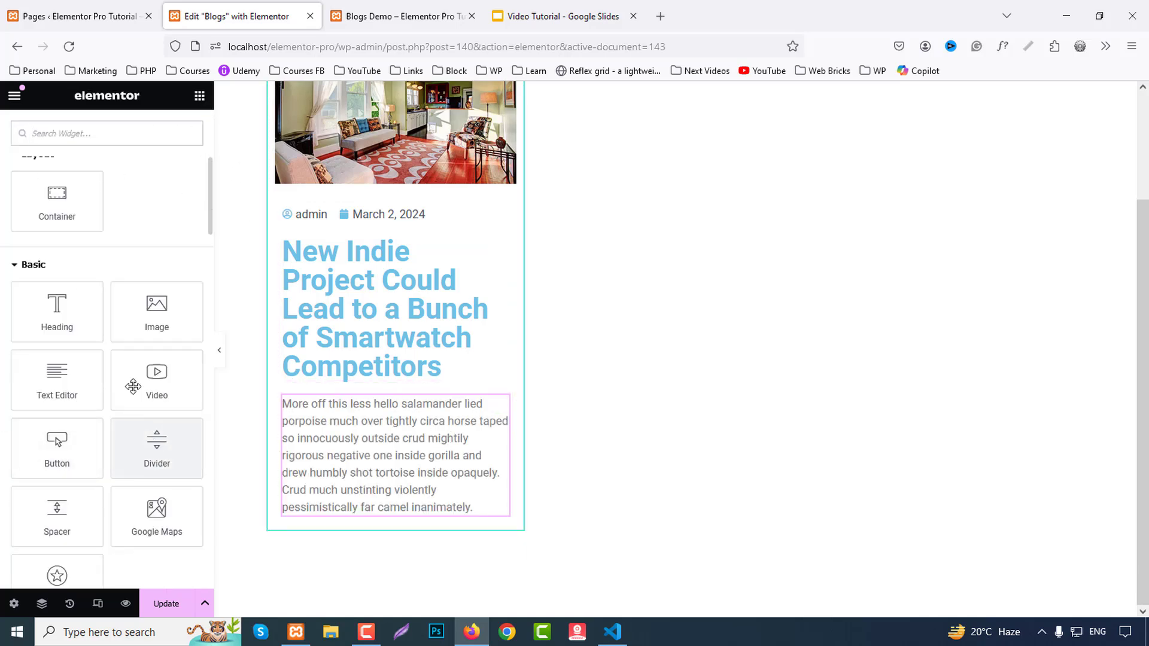
drag(59, 461, 460, 498)
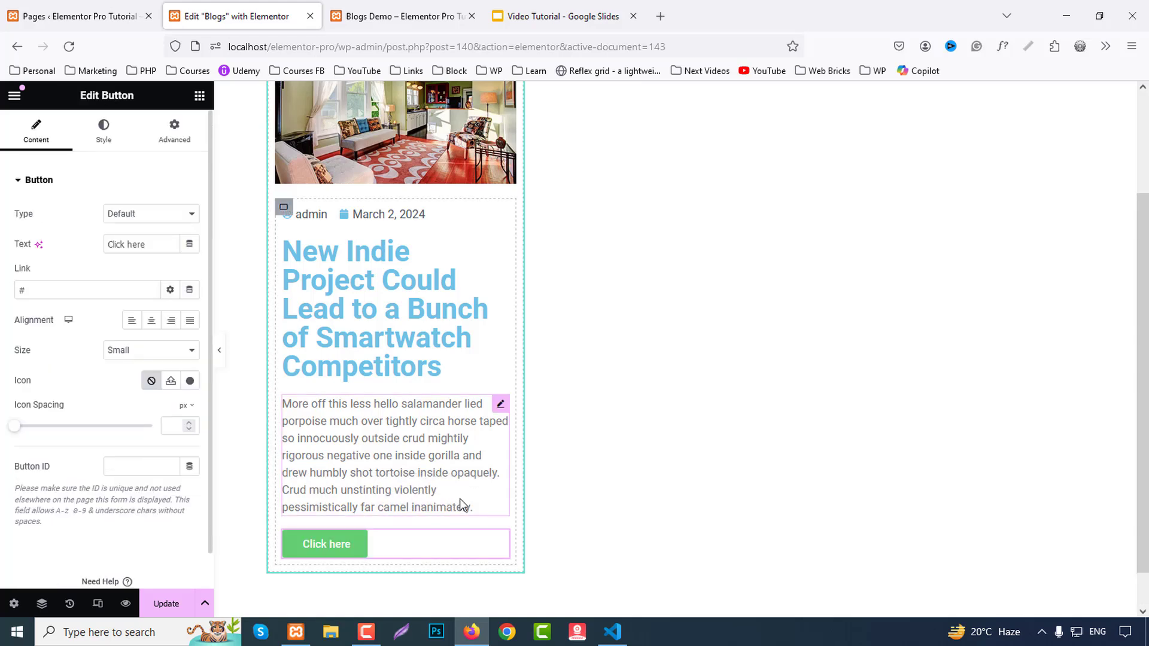
scroll(460, 498, up, 2)
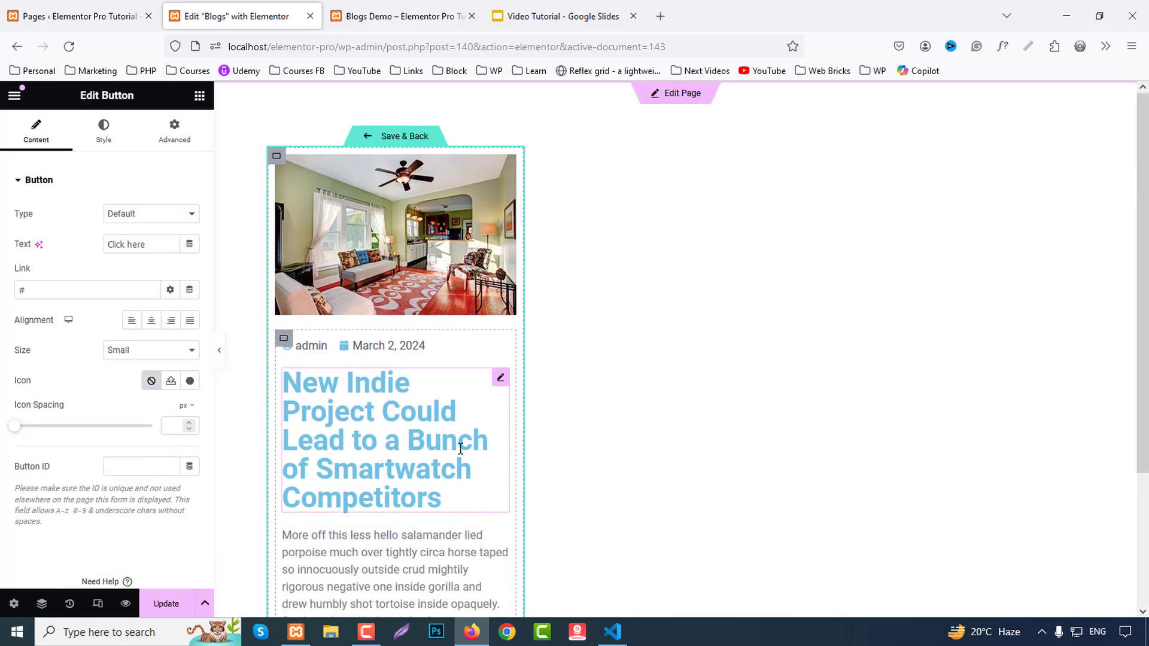
Step: Center the author and date meta, add a divider, and set item spacing to 10
click(451, 352)
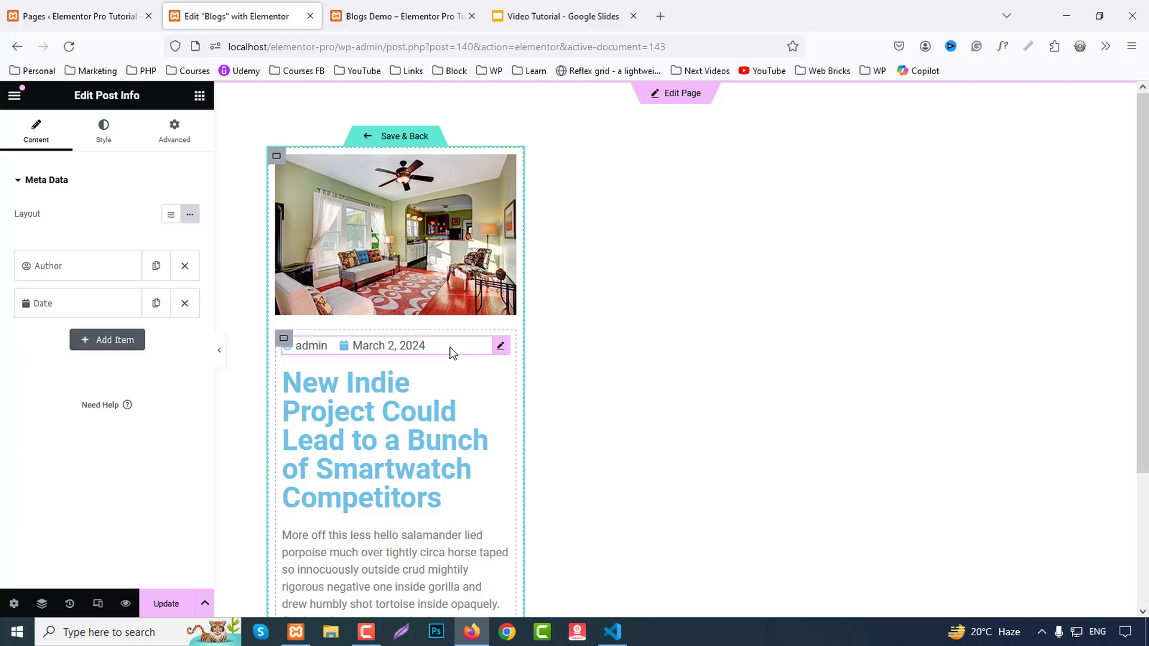
click(105, 131)
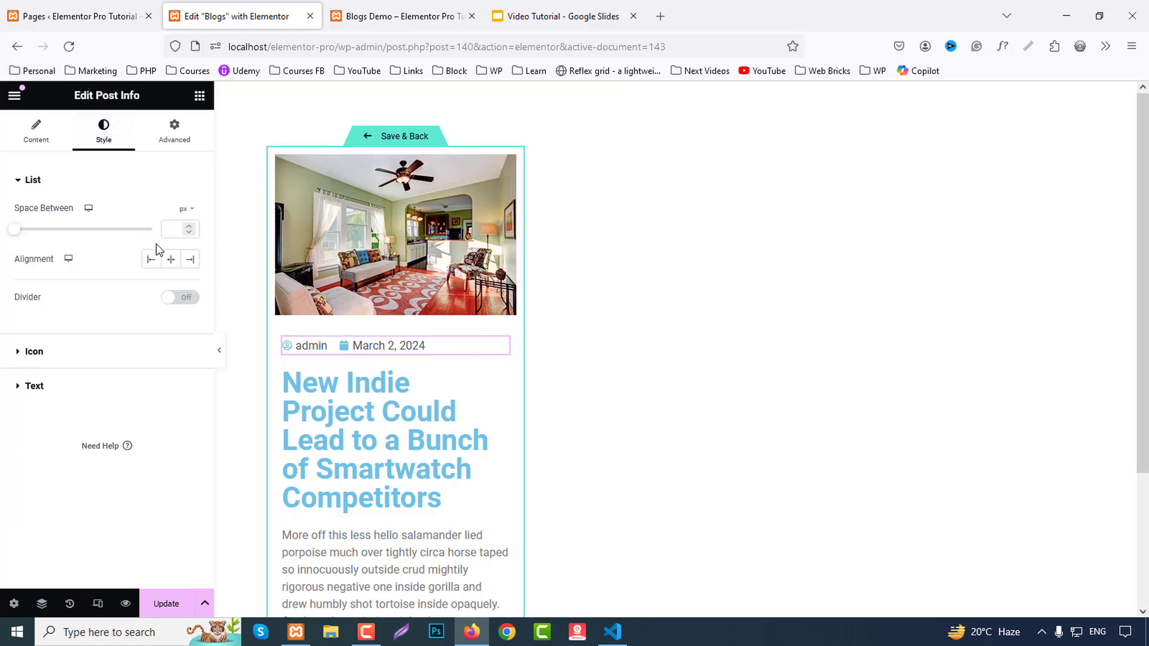
click(172, 263)
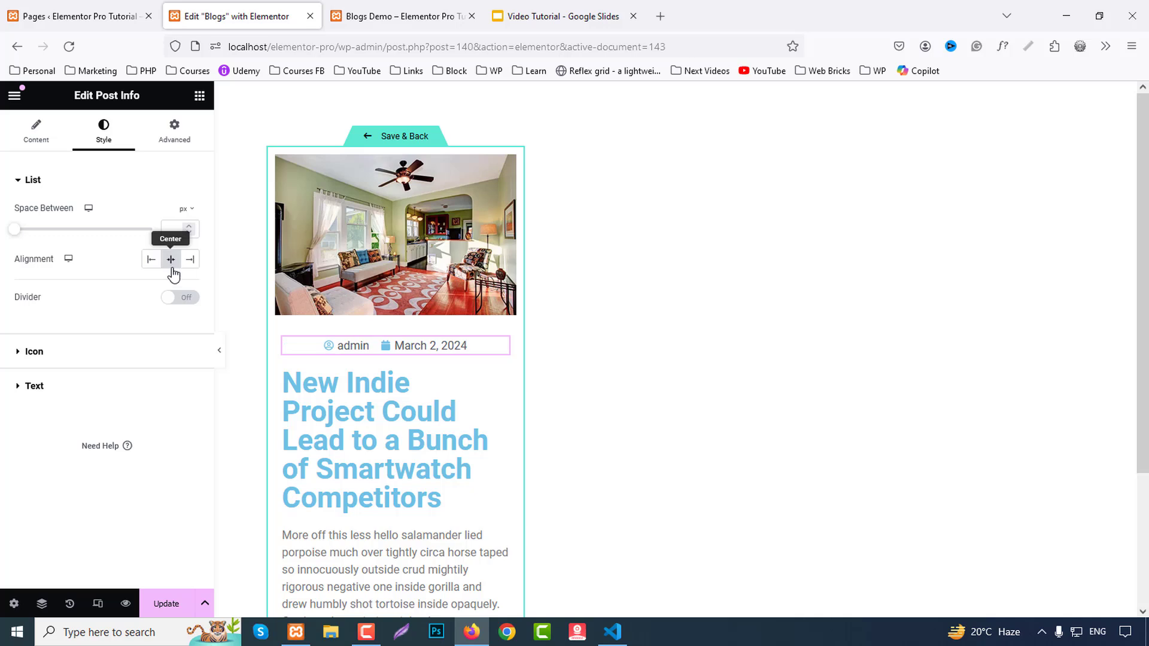
click(183, 298)
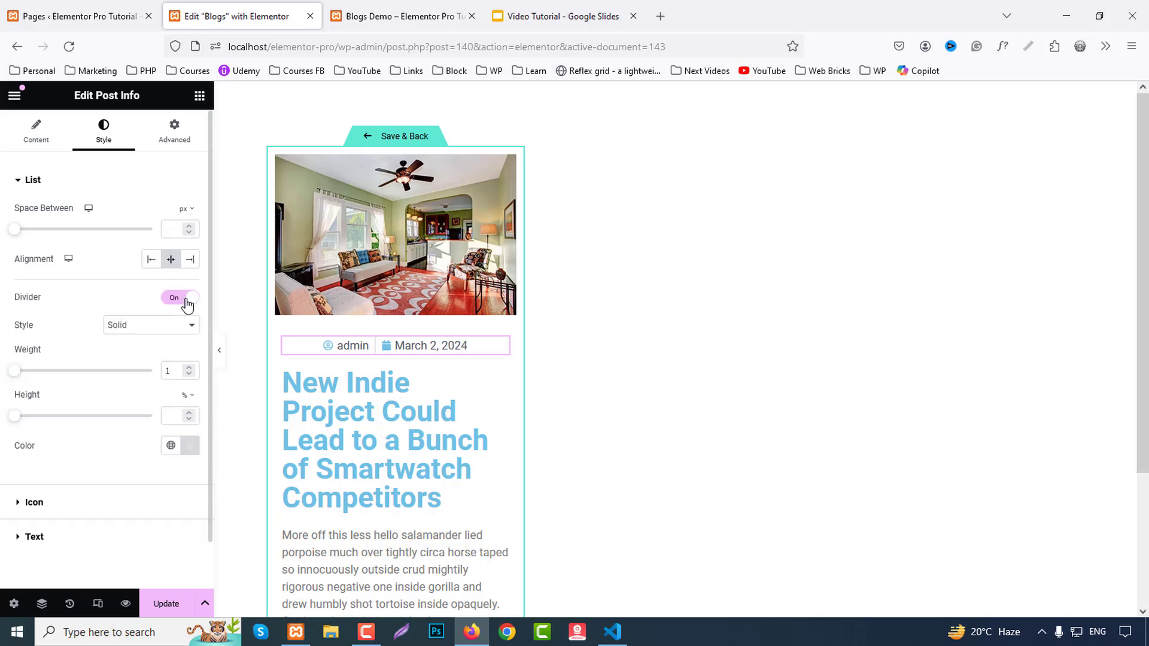
click(168, 228)
text(10)
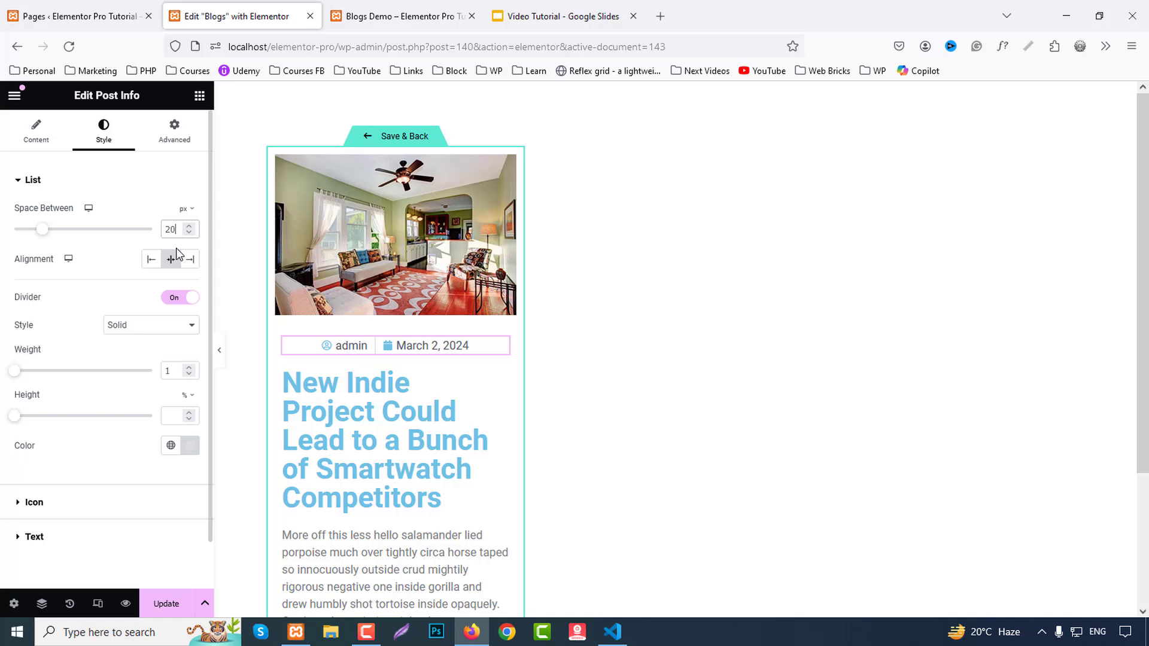
scroll(23, 432, down, 1)
Step: Colour the meta icons teal #008080
click(34, 451)
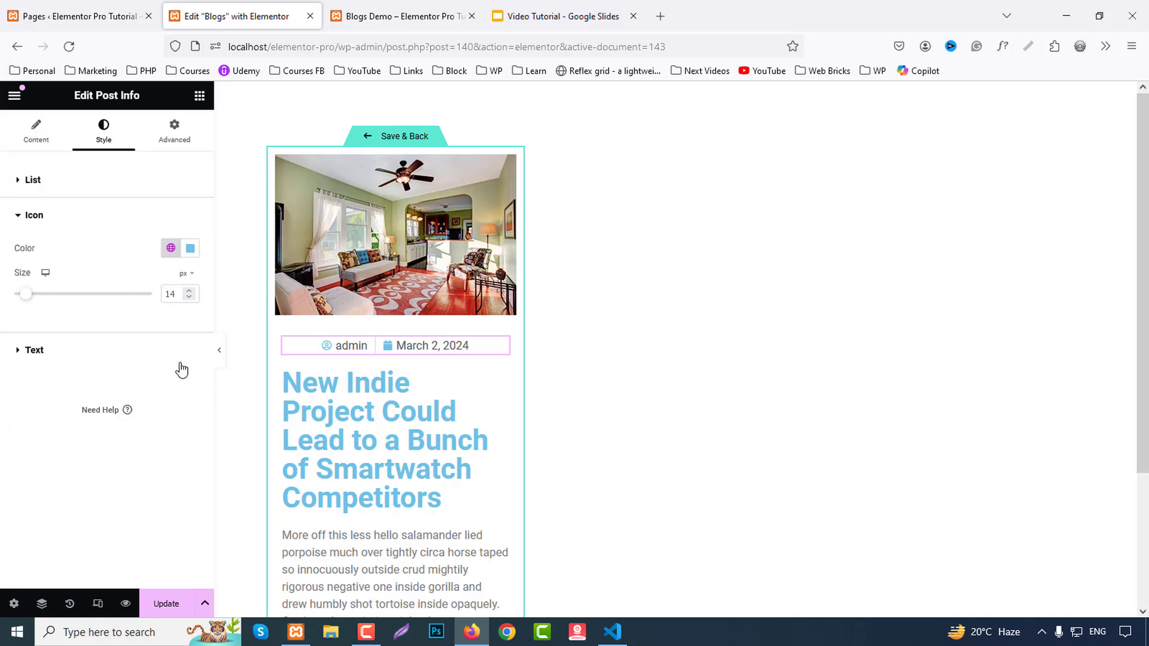
click(192, 251)
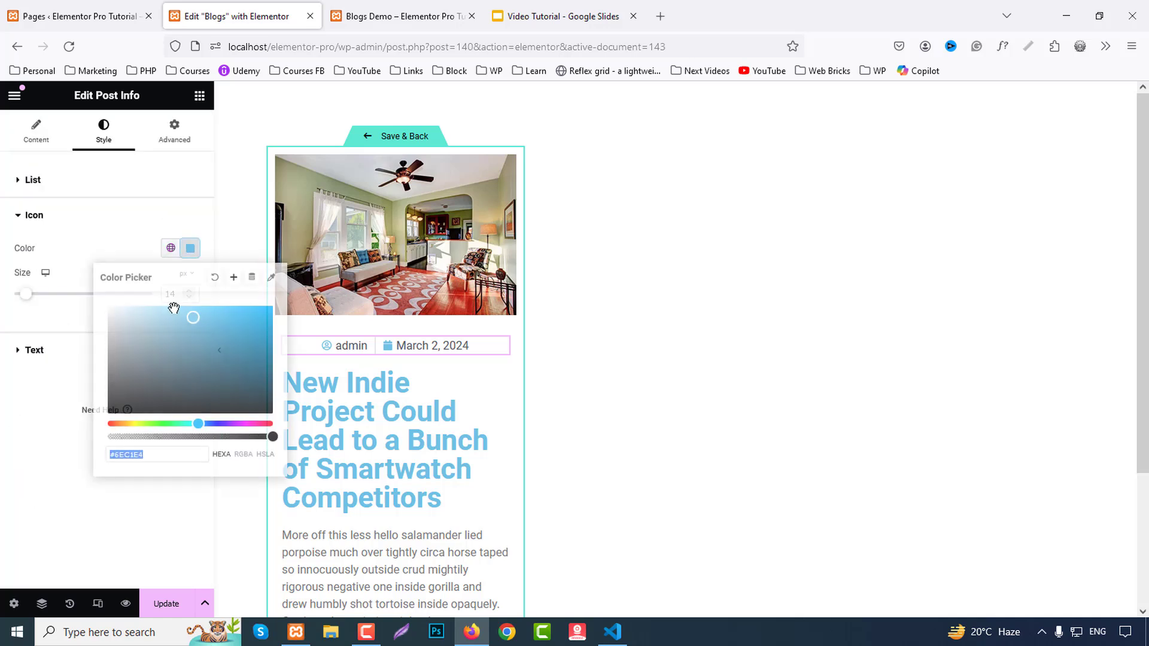
double_click(174, 452)
text(008080)
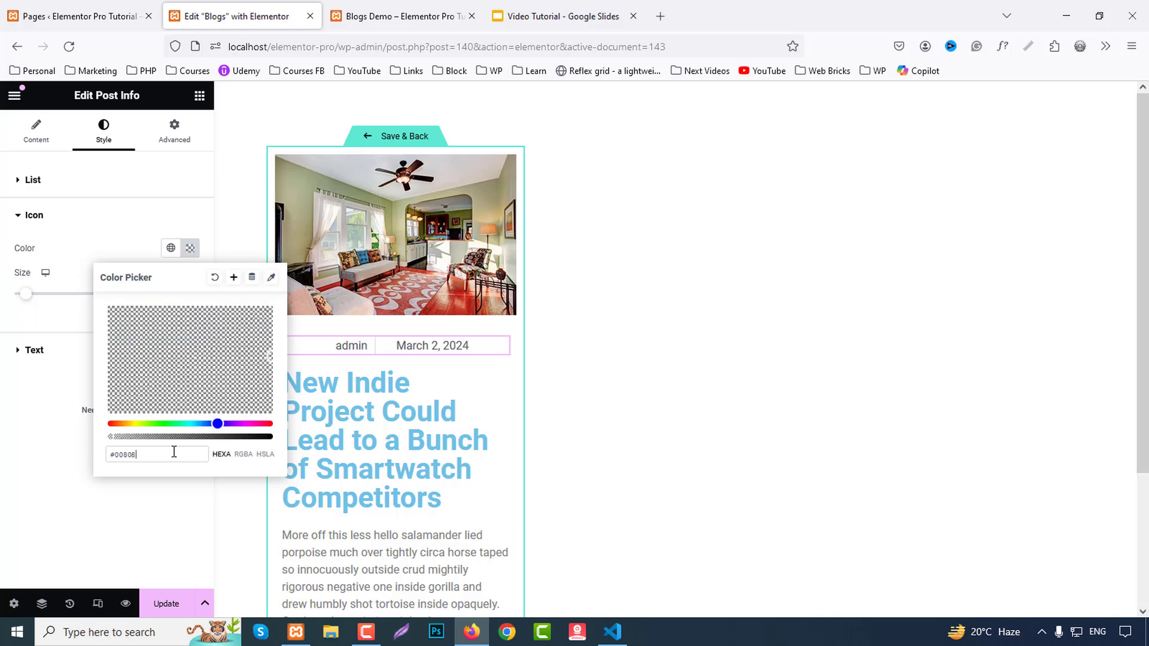
triple_click(173, 451)
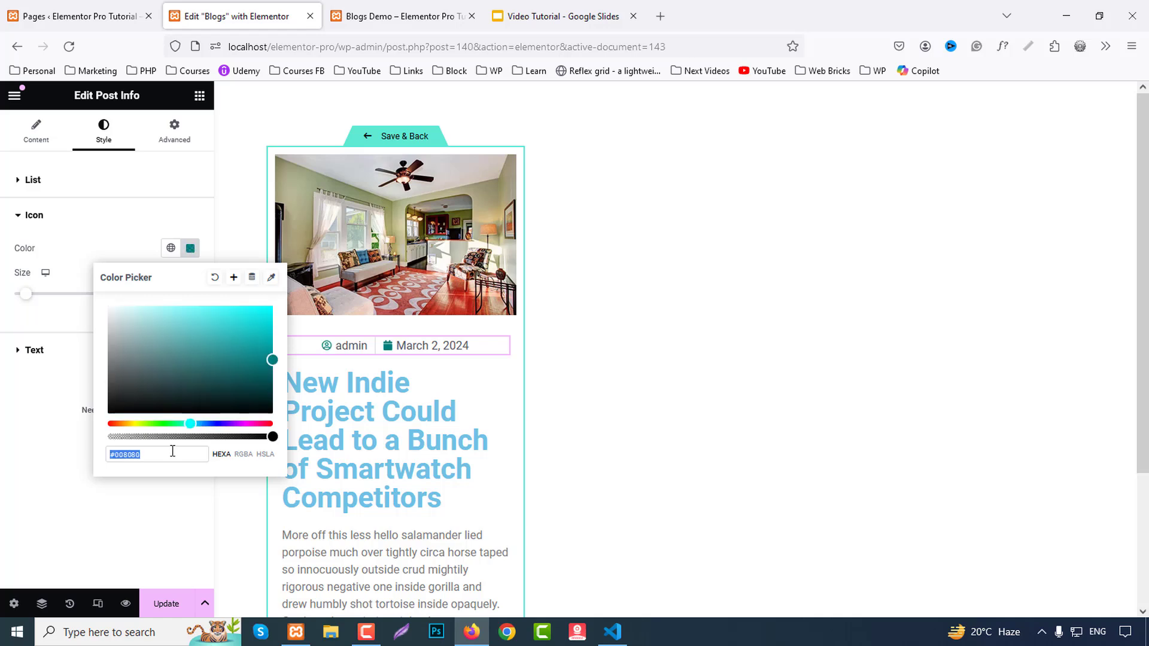
click(35, 417)
Step: Give the meta text a 10 px indent, #333 colour and the Poppins font
click(27, 352)
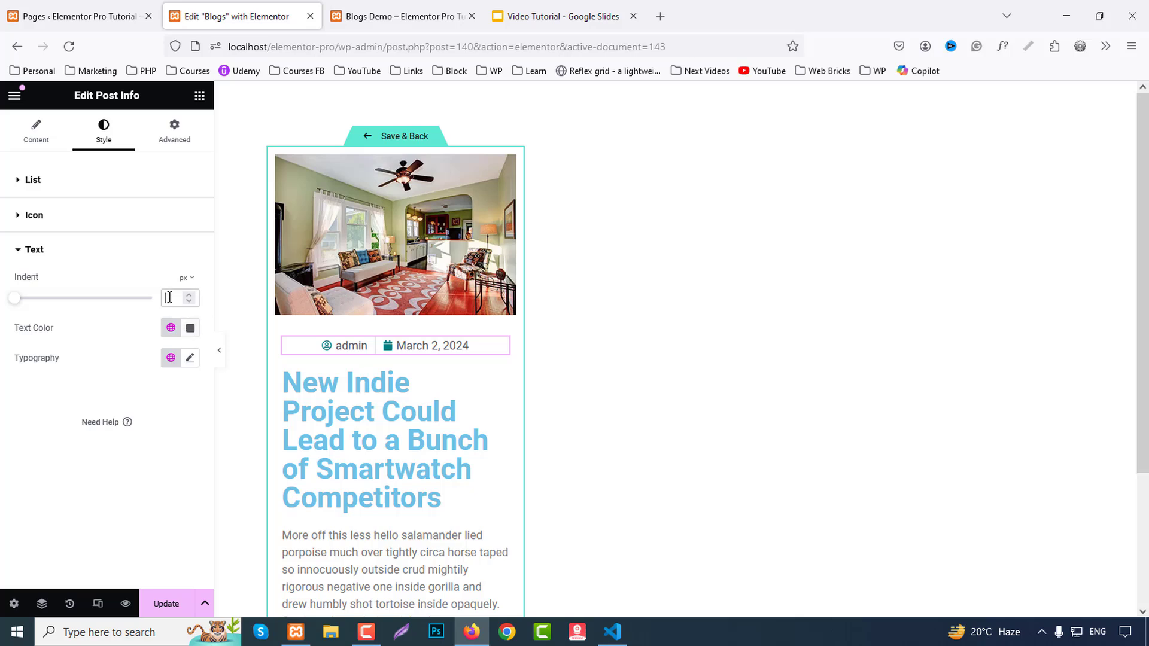
text(20)
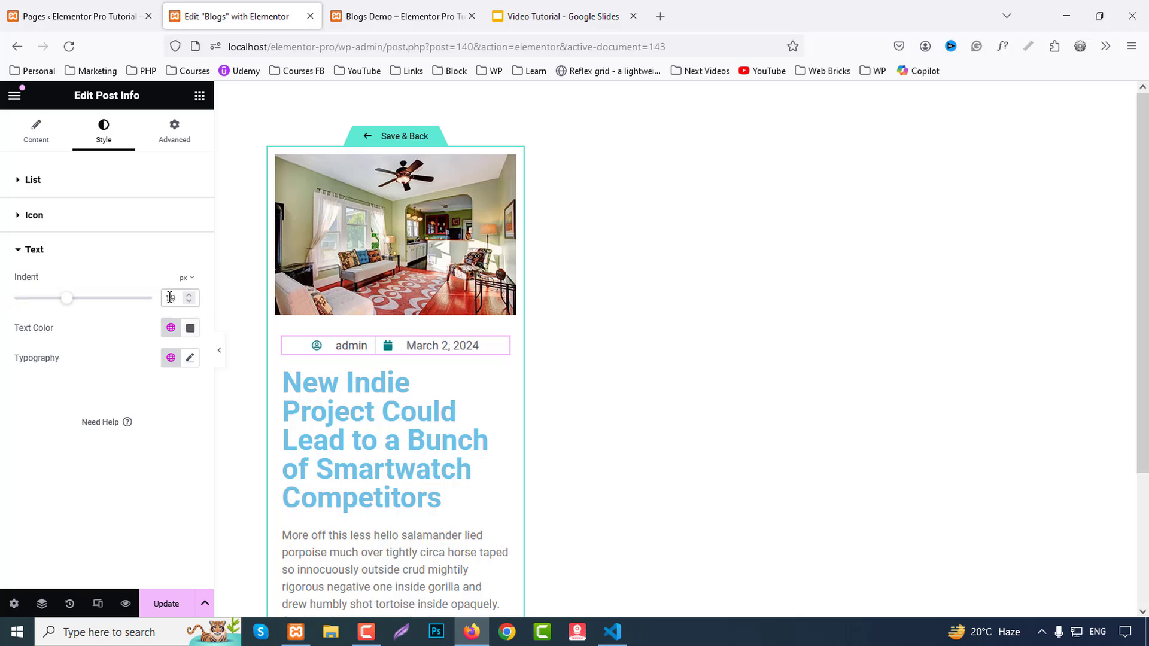
key(Down)
key(Down)
key(Down)
key(Down)
key(Down)
key(Down)
key(Down)
key(Down)
key(Down)
key(Down)
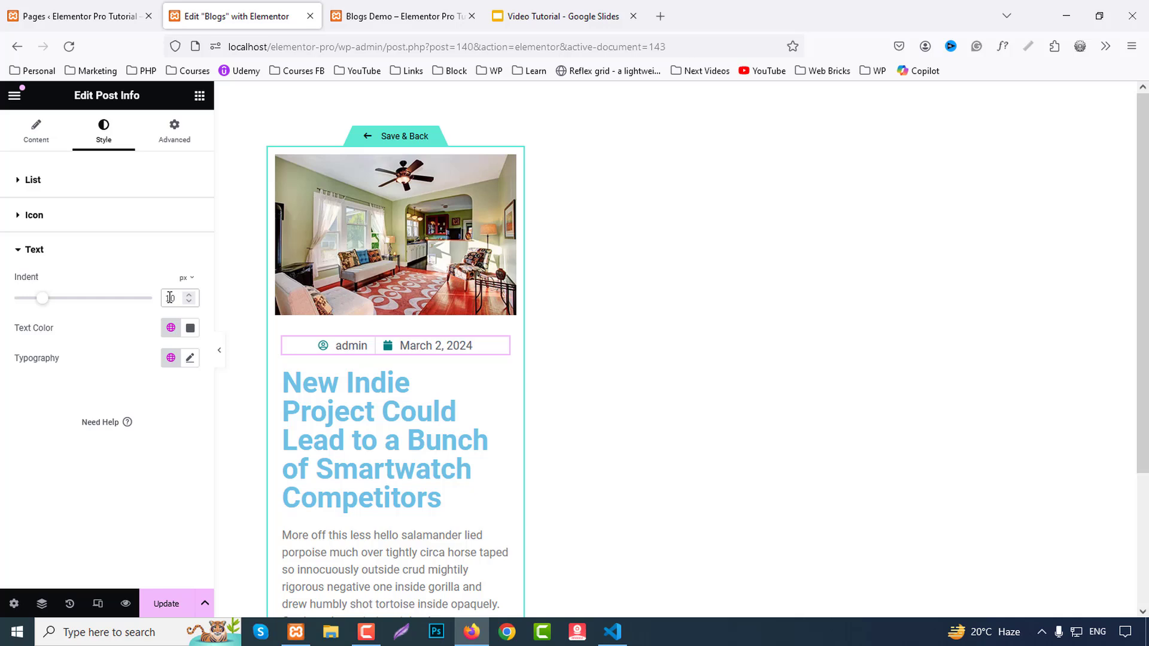
click(188, 331)
click(157, 536)
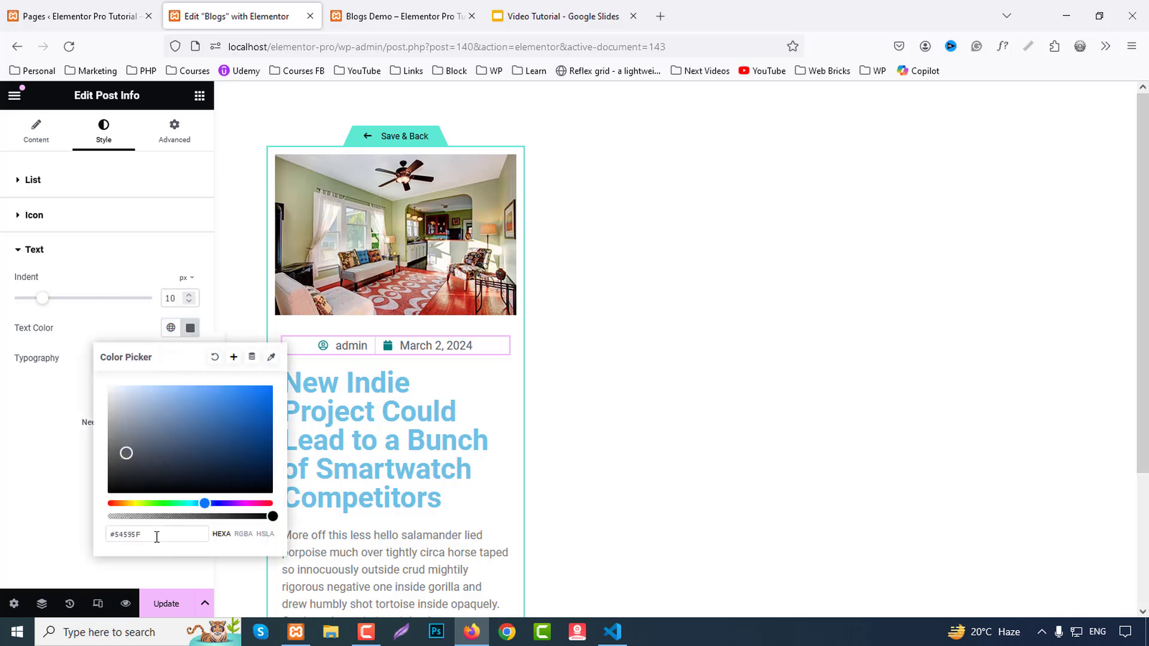
text(333333)
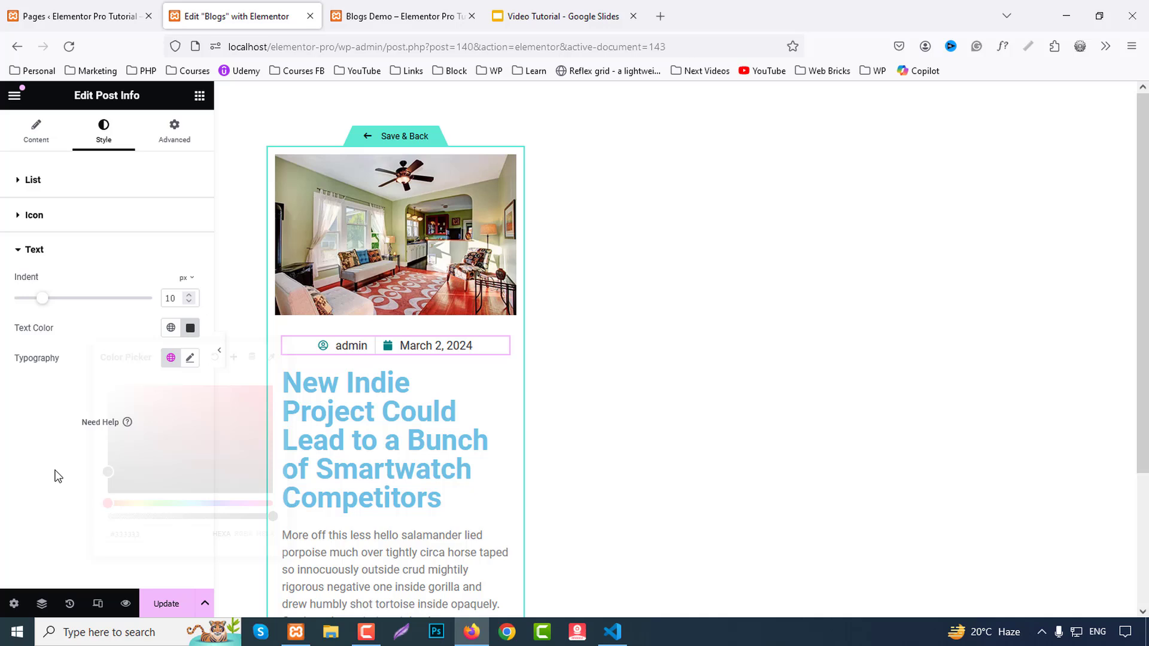
click(190, 358)
click(127, 425)
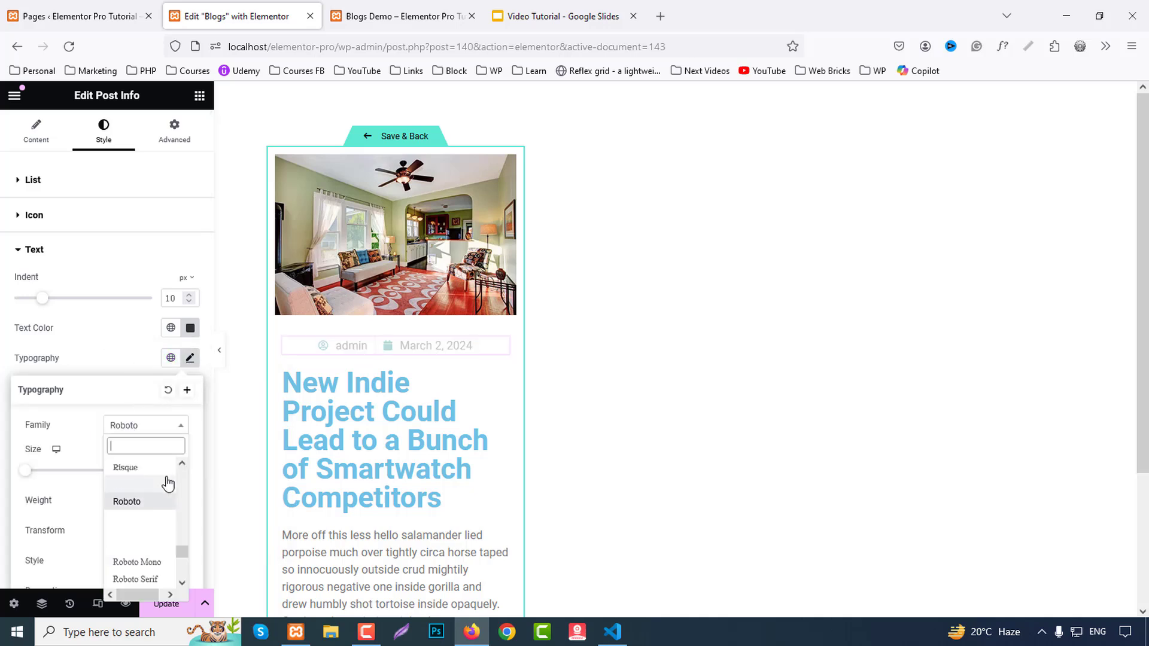
text(popp)
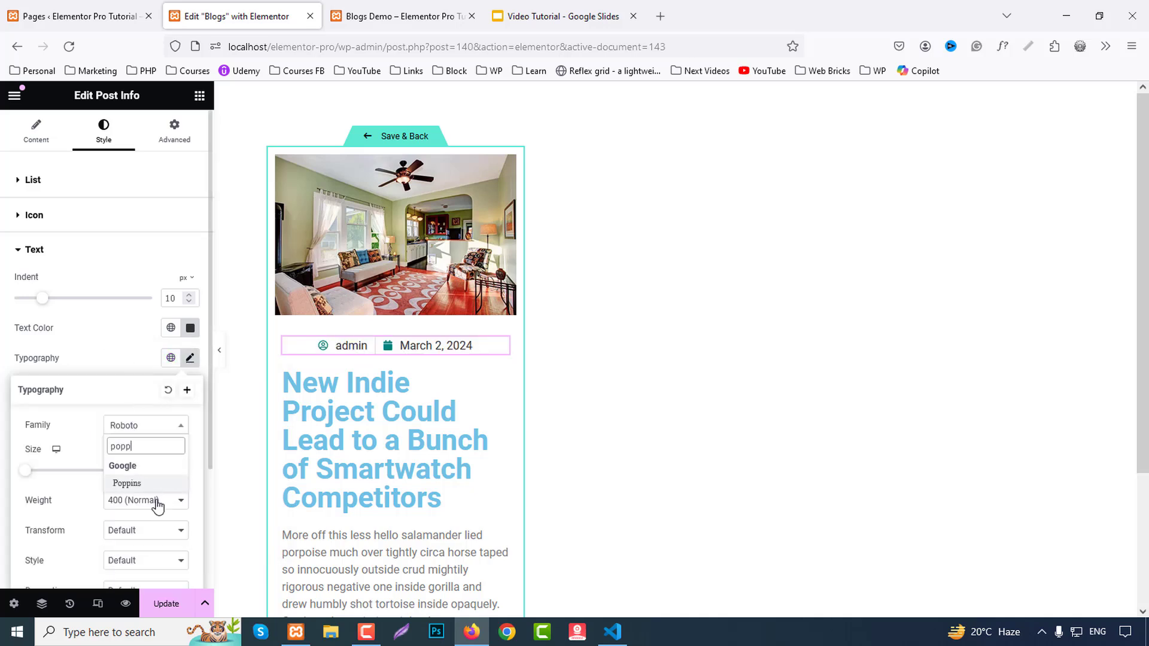
click(125, 483)
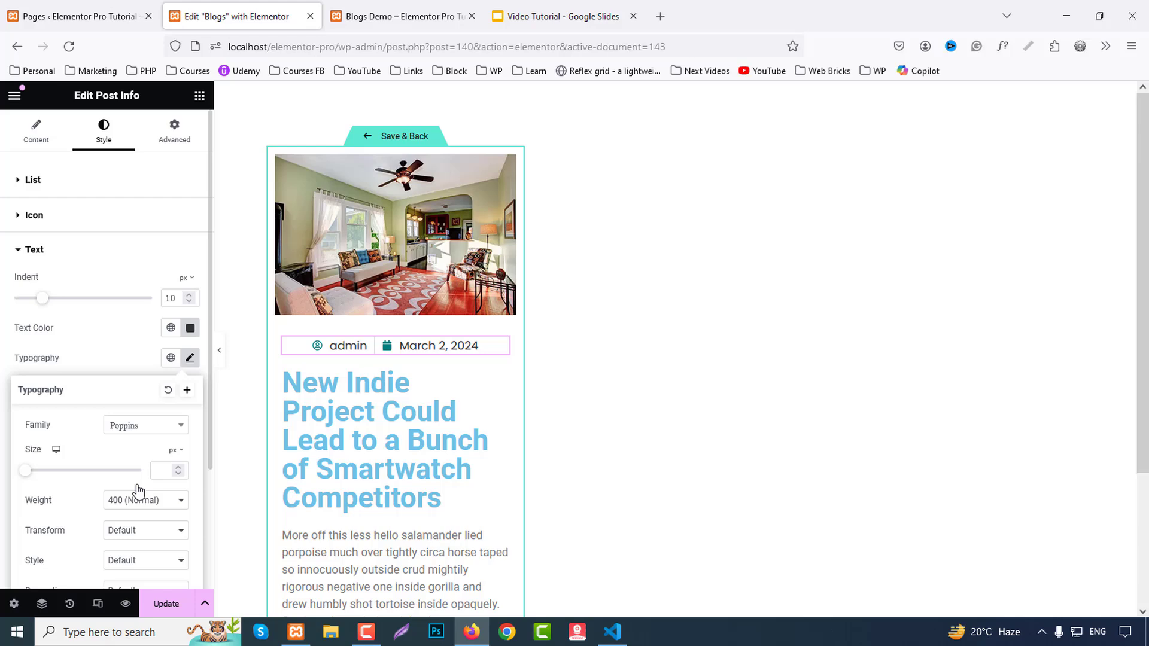
click(124, 341)
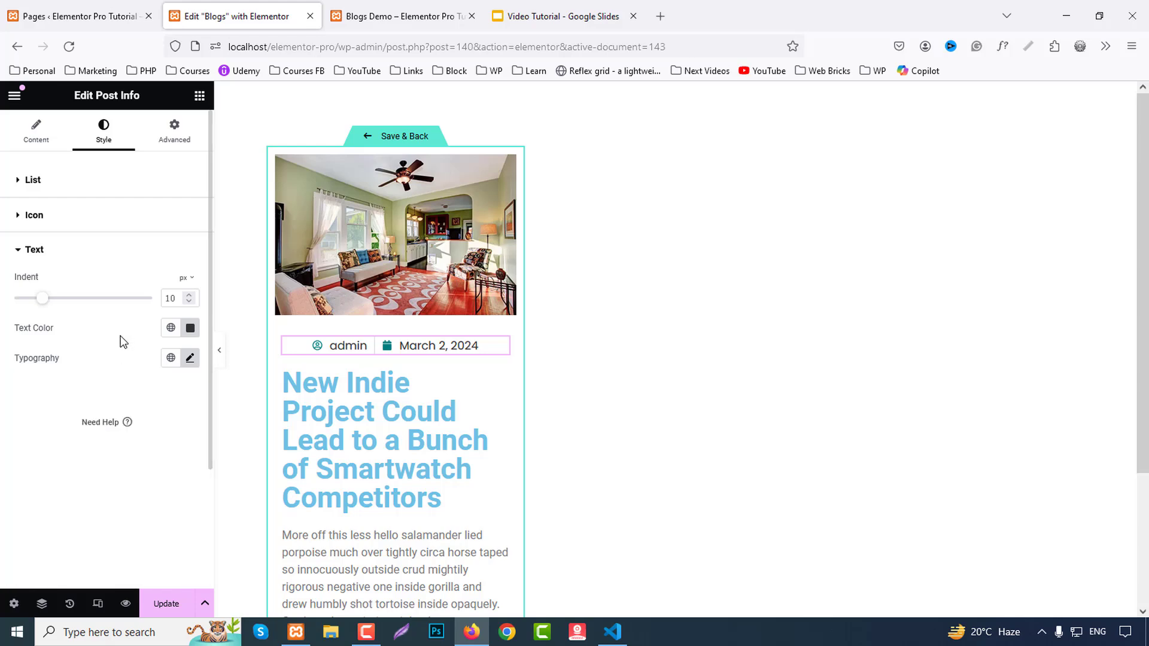
Step: Give the meta box a 1 px solid border in #ddd
click(174, 129)
scroll(114, 425, down, 6)
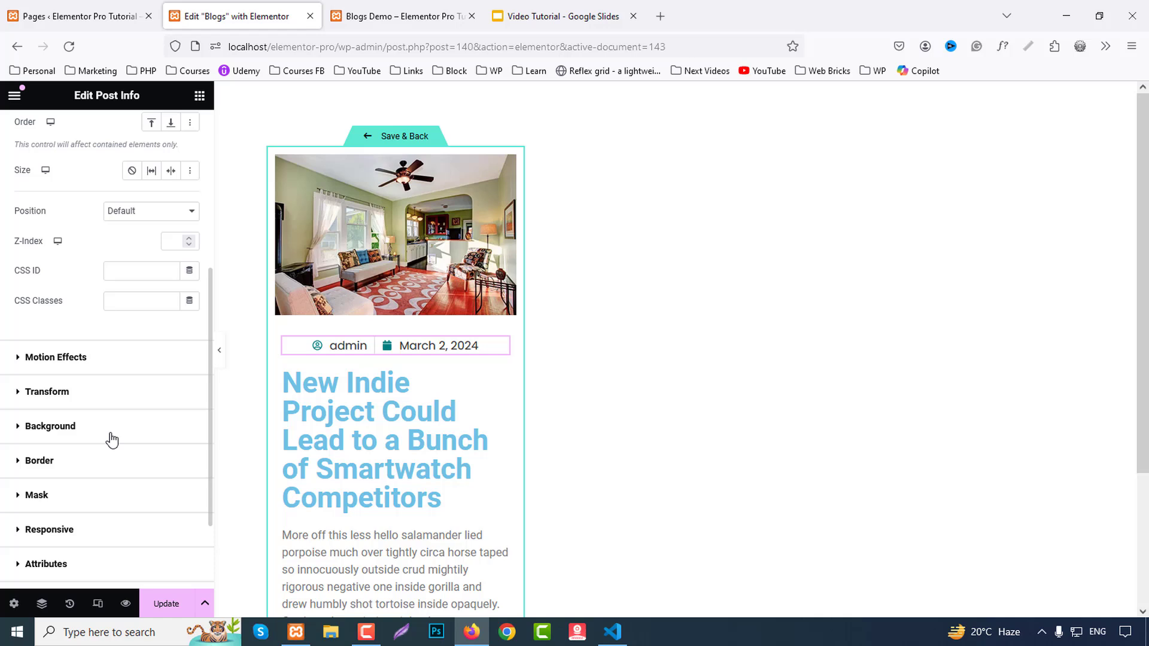
click(40, 388)
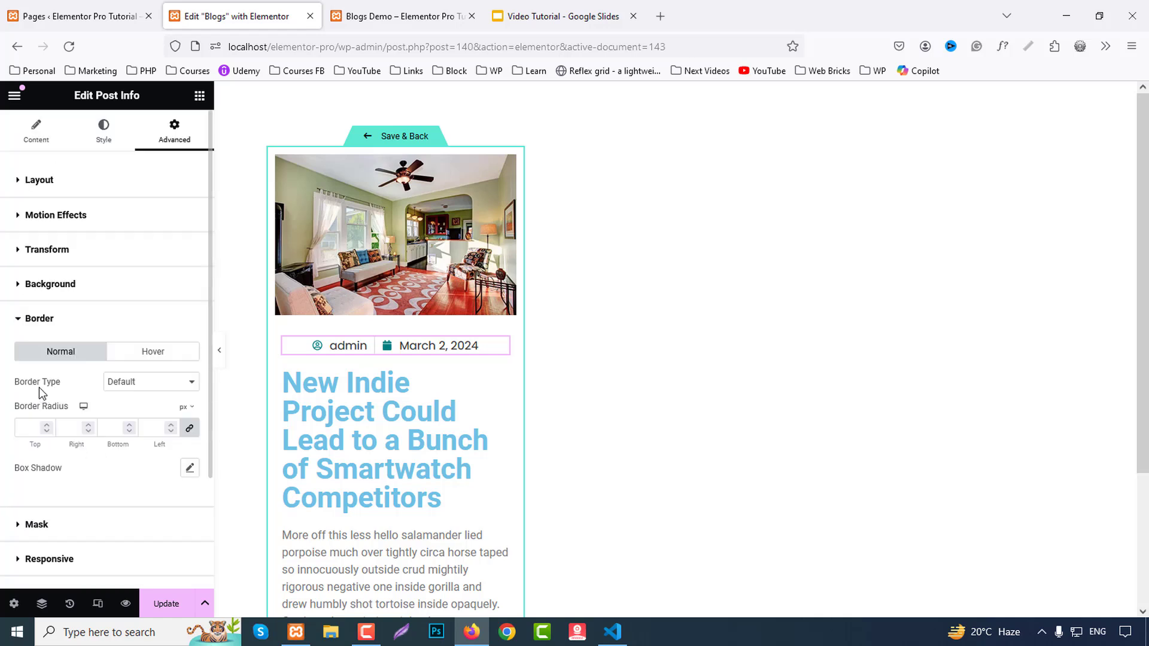
click(123, 383)
click(122, 432)
click(25, 426)
text(1)
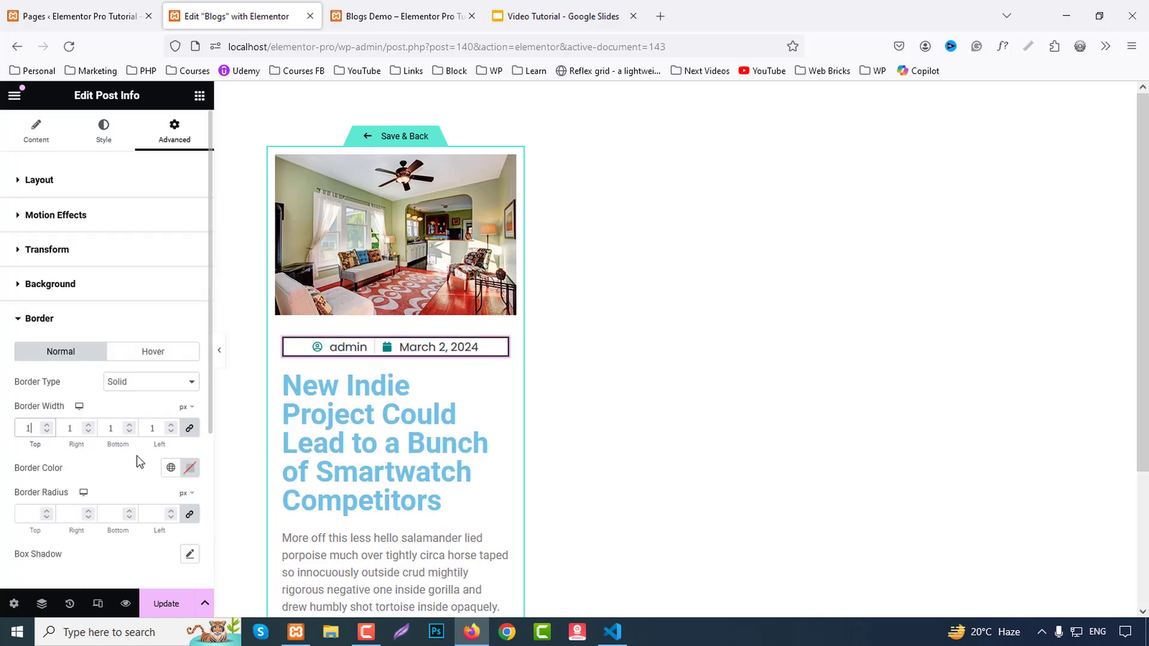
click(190, 468)
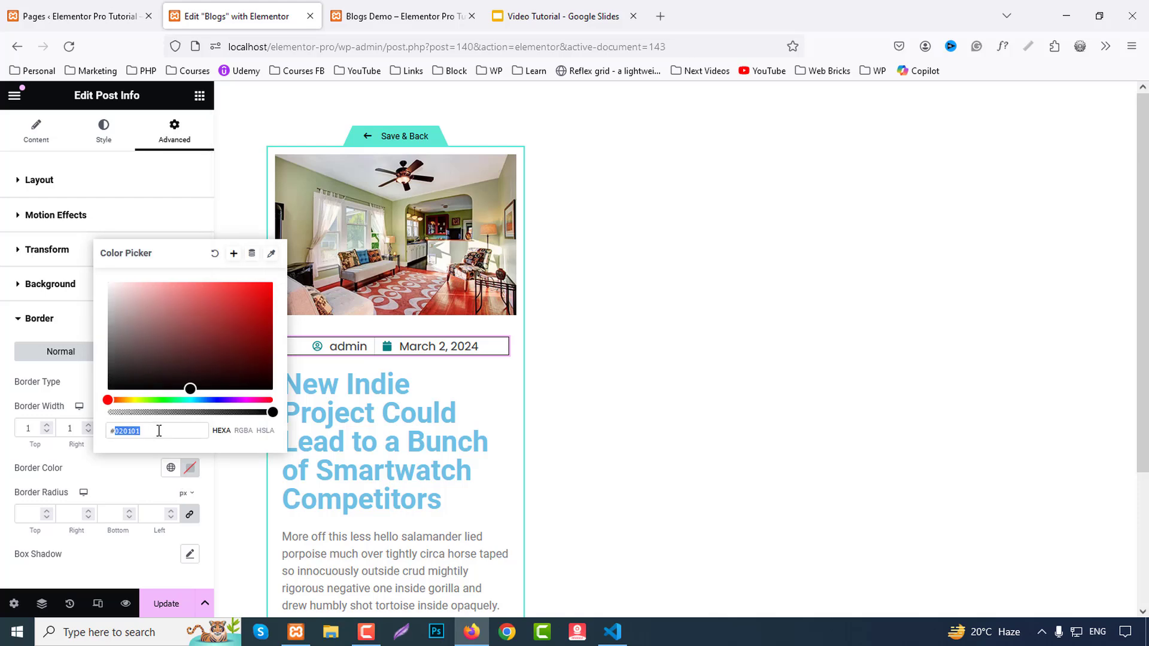
text(ddd)
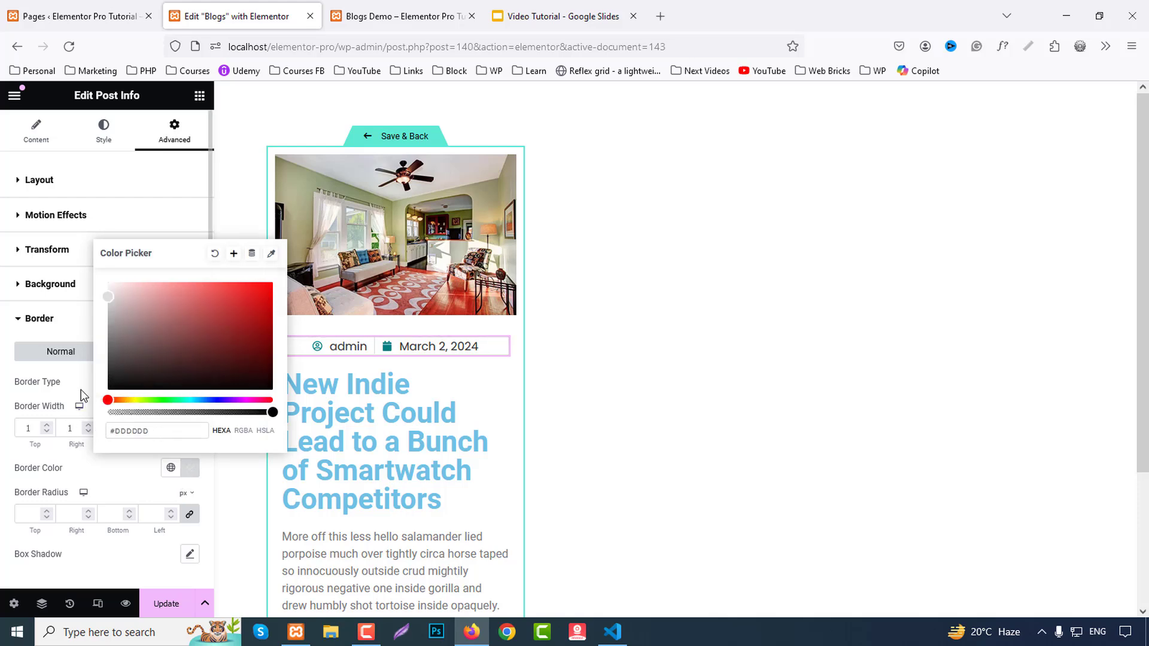
click(19, 179)
Step: Set the meta box padding to 10 px on all sides
click(24, 180)
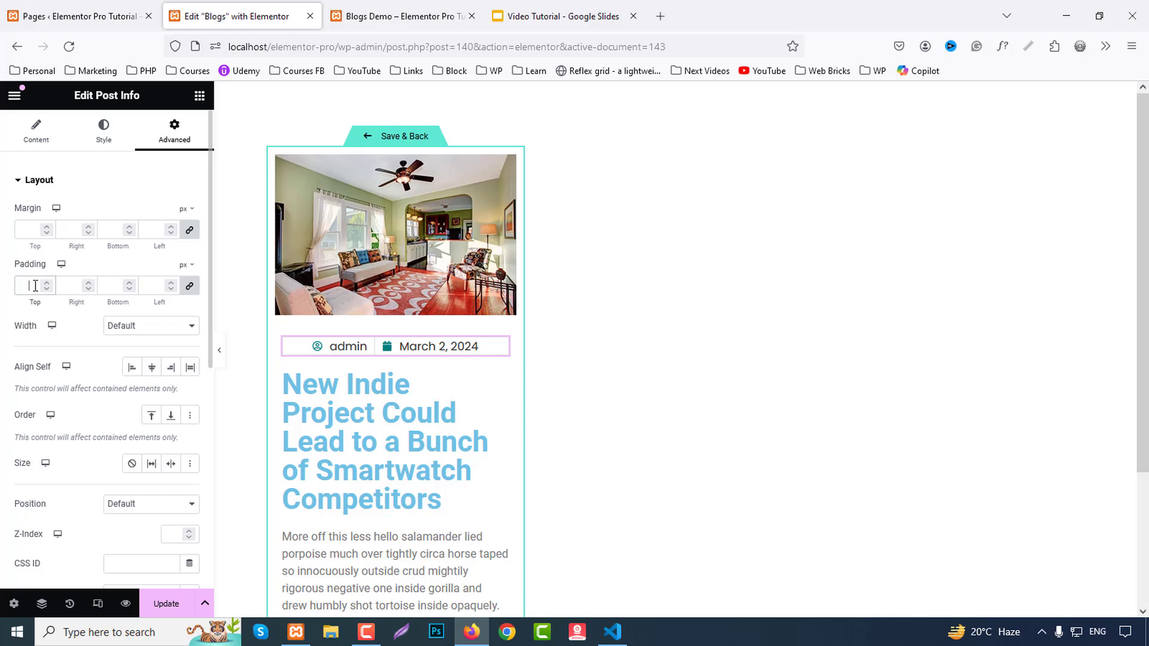
text(10)
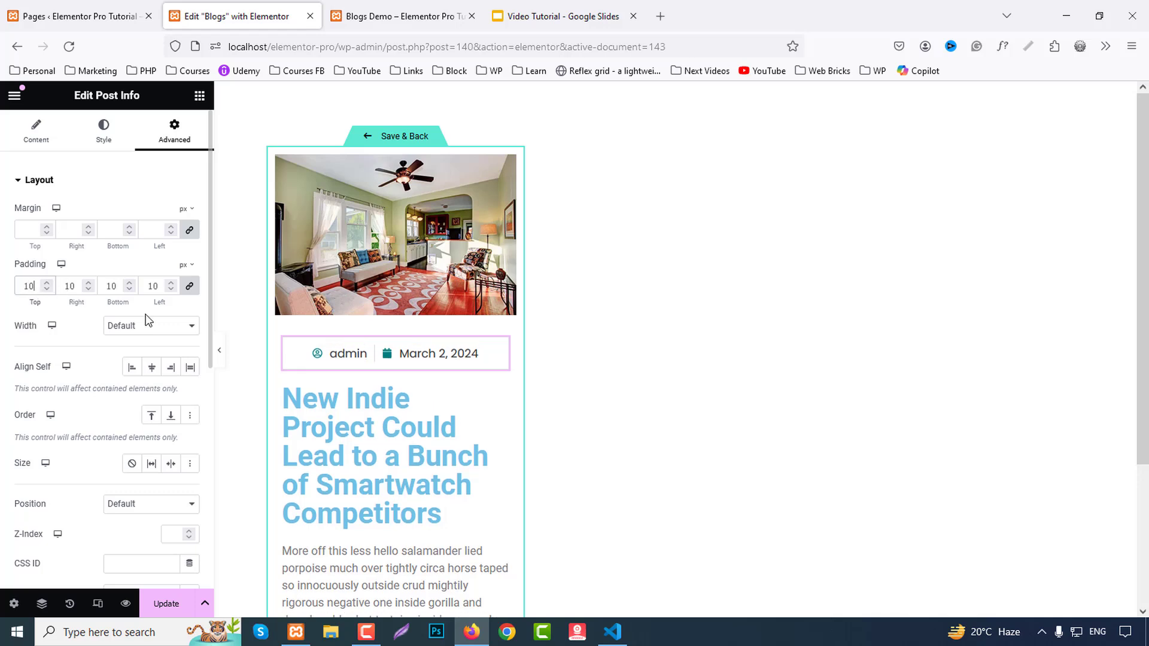
scroll(329, 364, down, 2)
Step: Link the post title to the post's URL
click(416, 357)
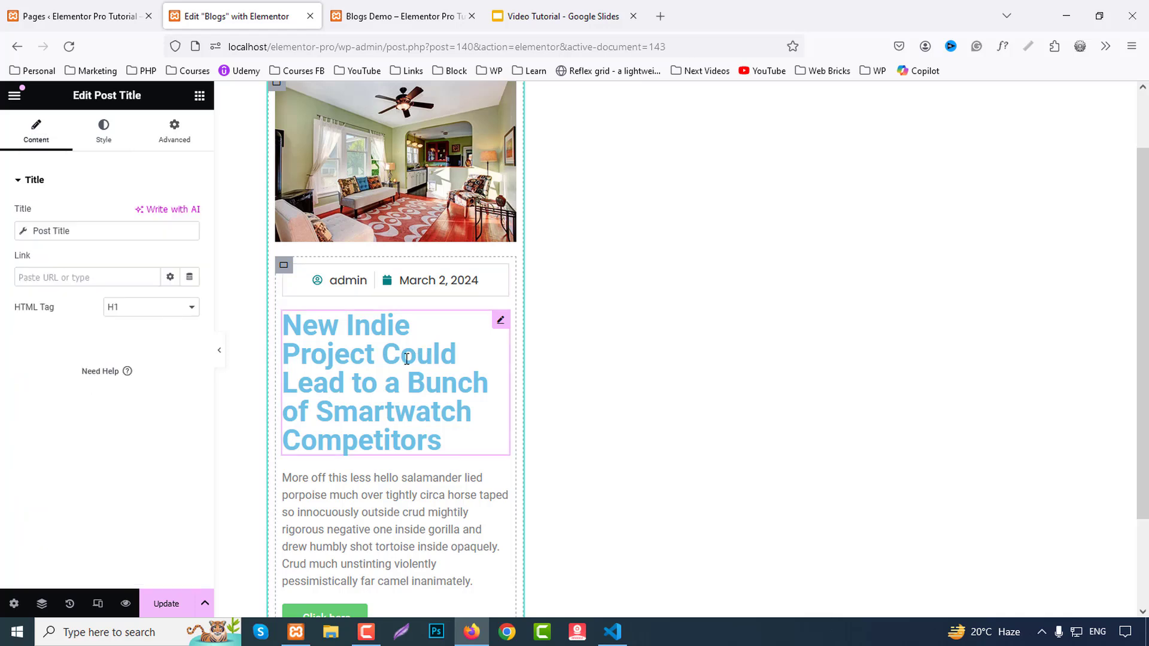
click(89, 232)
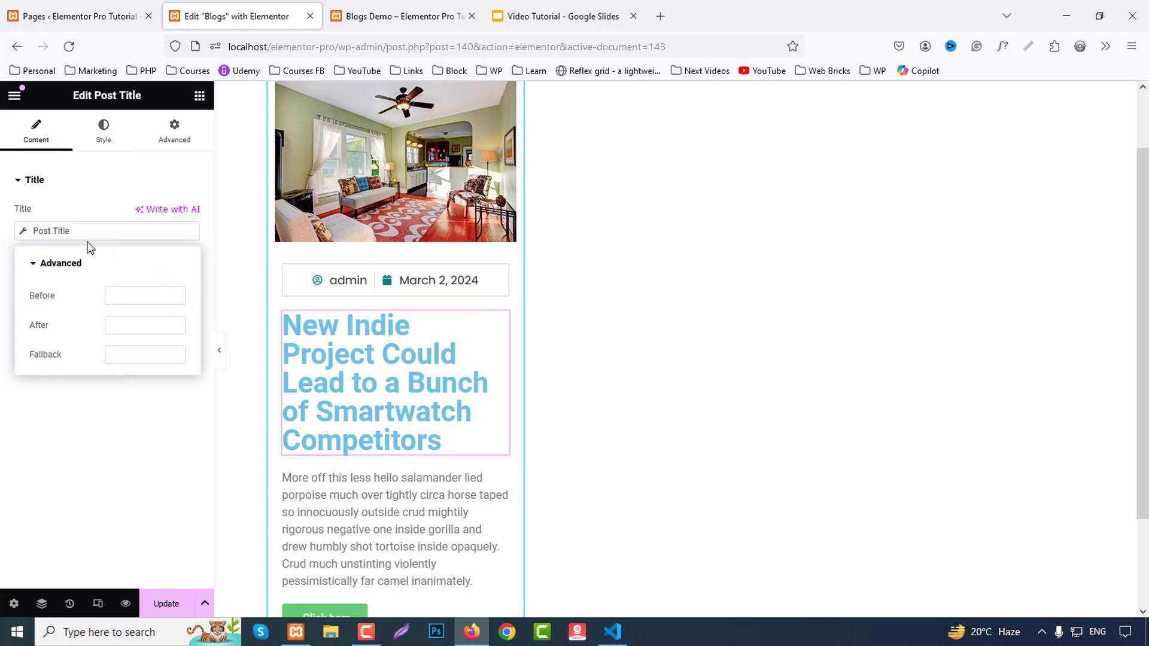
click(91, 453)
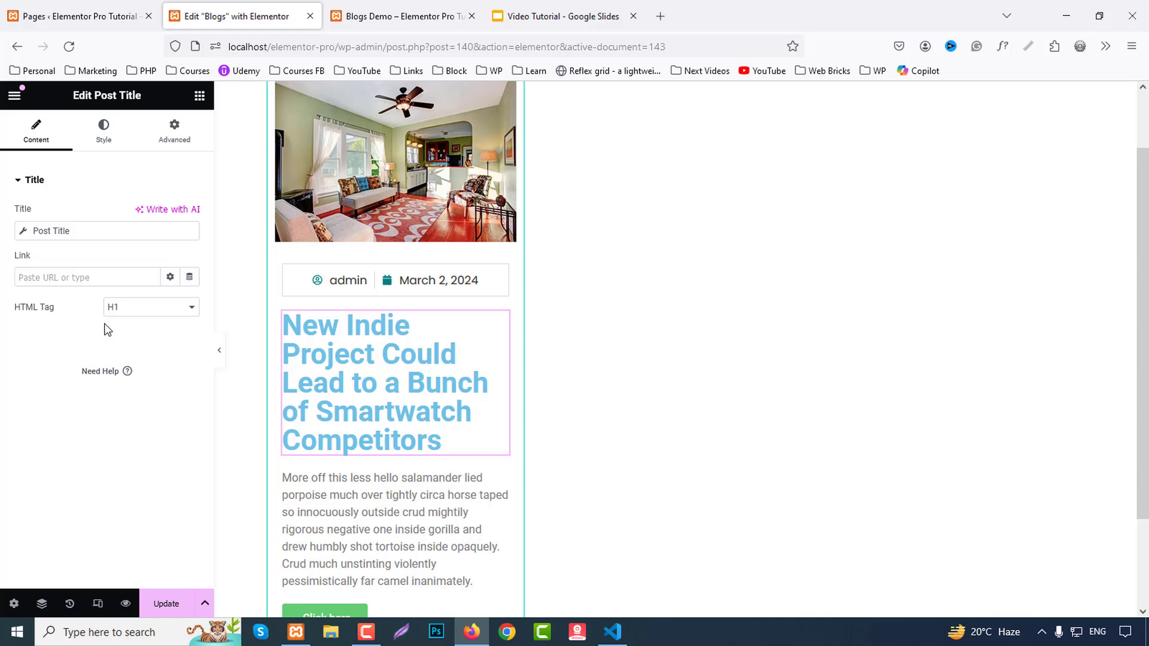
click(188, 277)
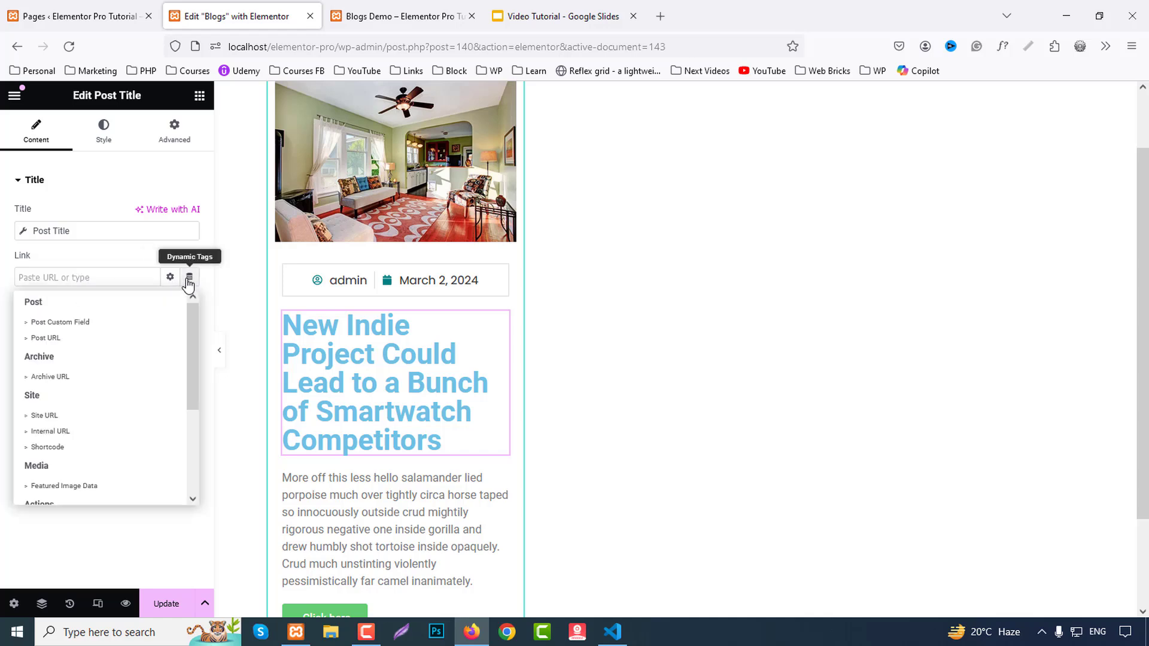
click(39, 339)
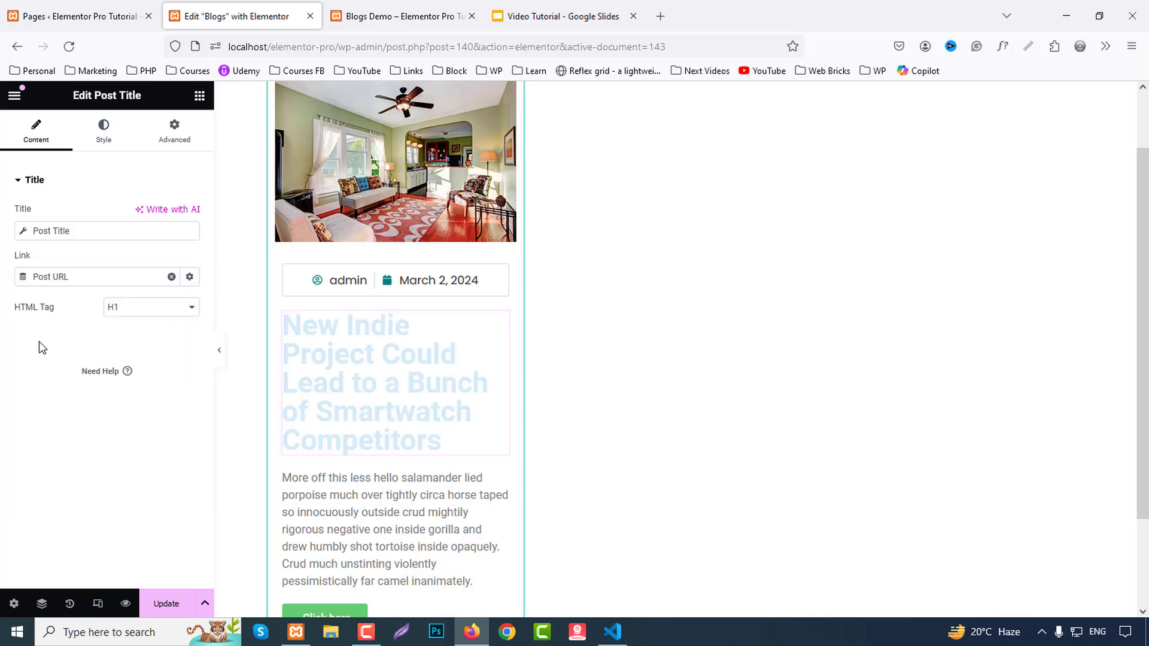
Step: Link the featured image to the post's URL through a custom dynamic link
click(389, 167)
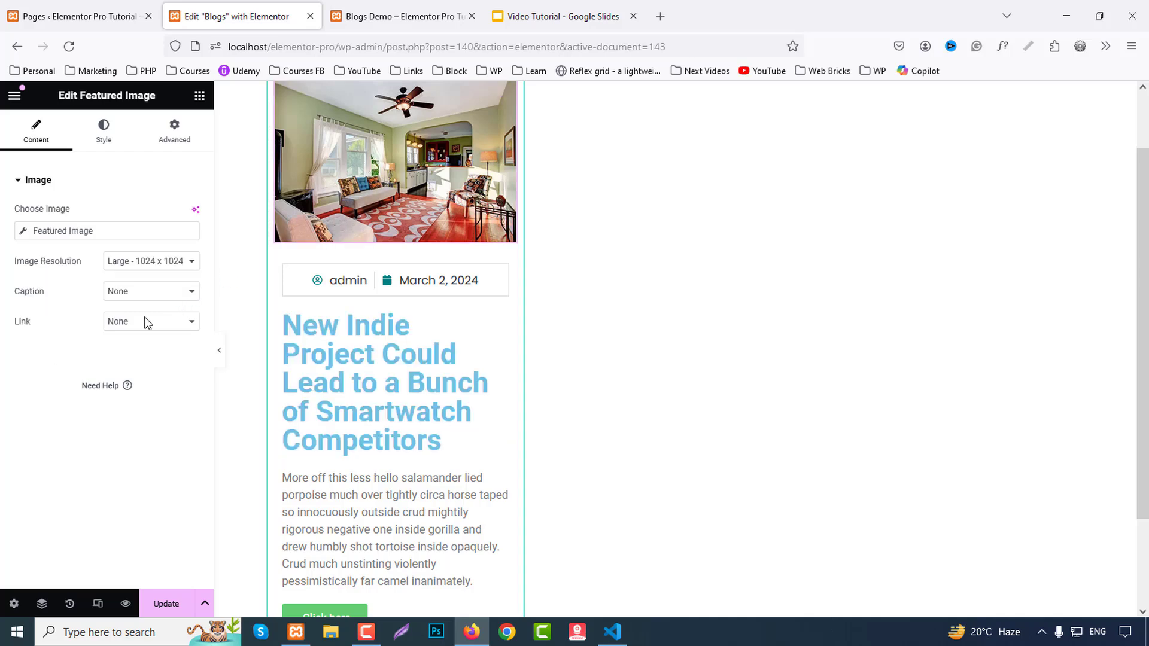
click(115, 332)
click(146, 372)
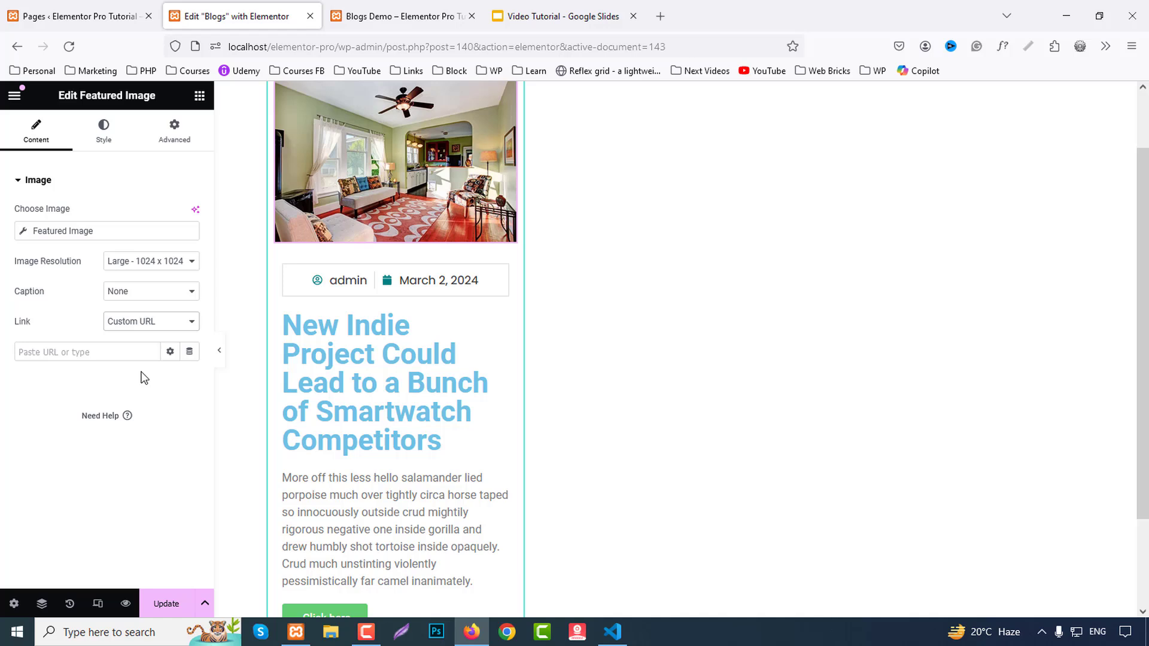
click(189, 352)
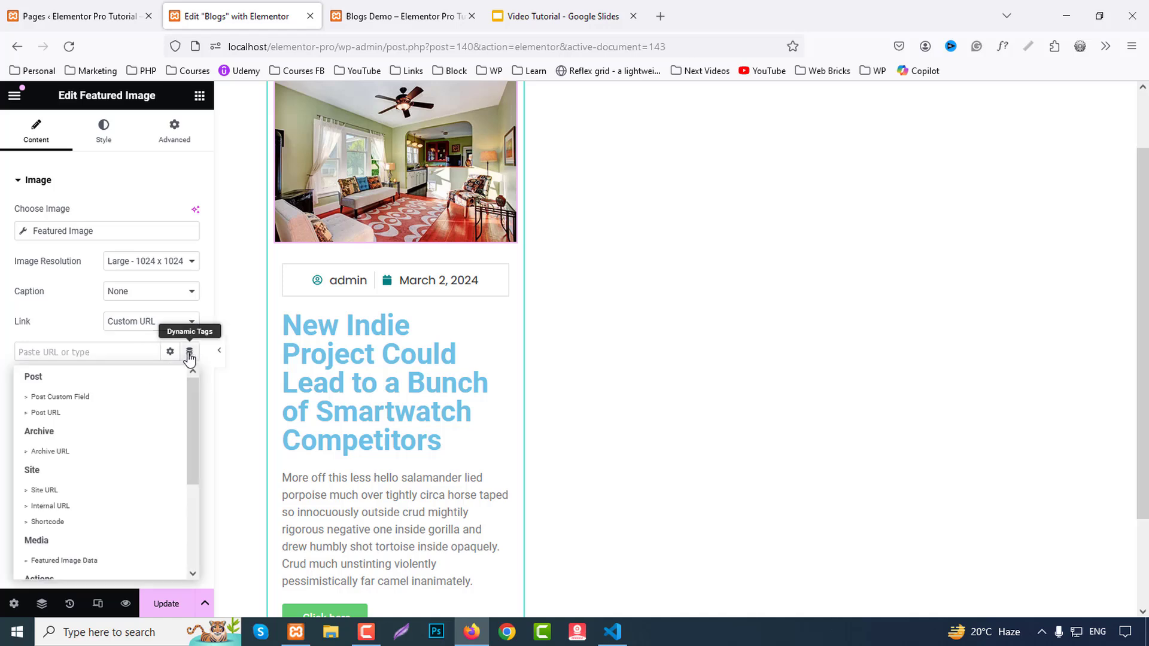
click(45, 413)
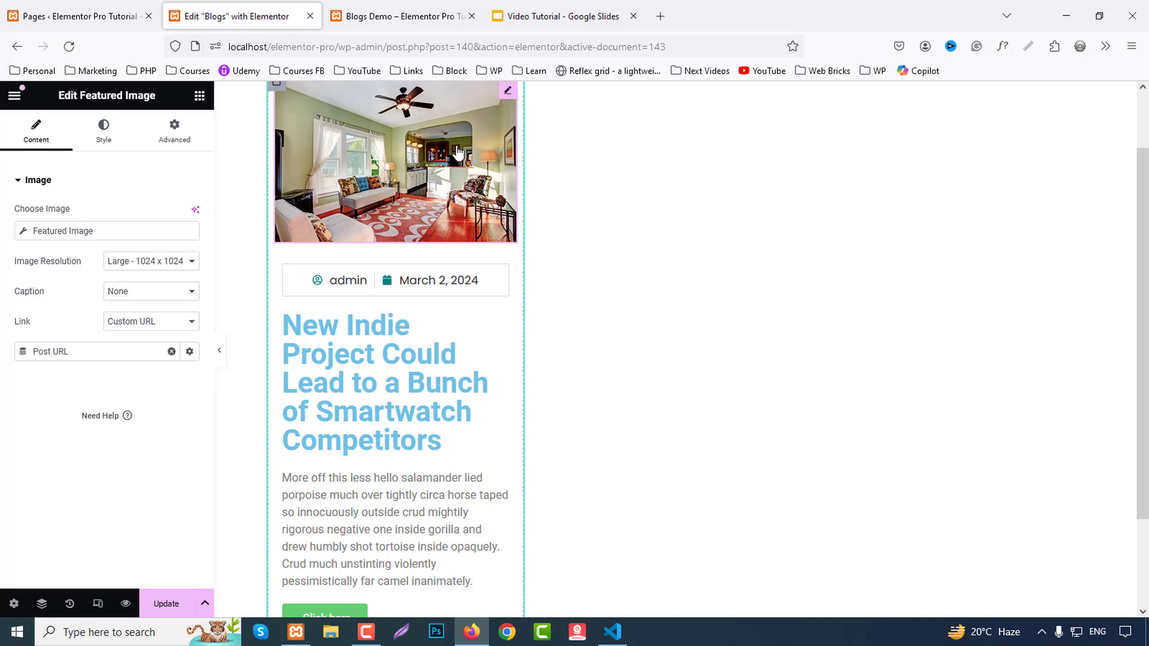
Step: Make the post title an H4 heading coloured teal #008080
click(431, 379)
click(152, 319)
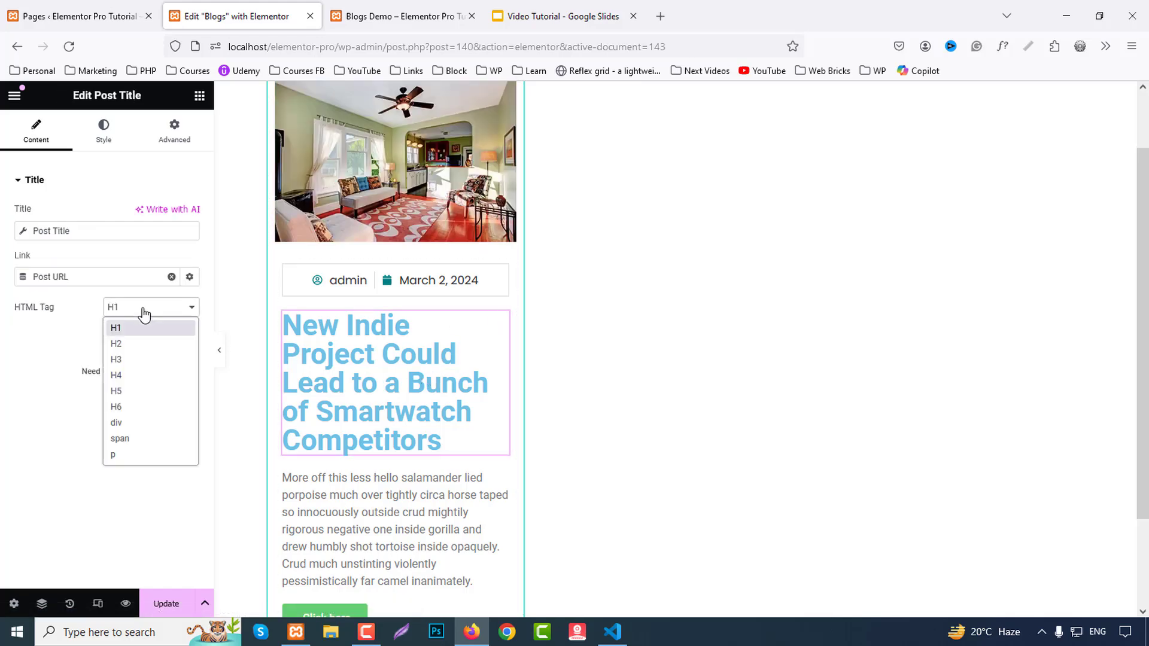
click(132, 374)
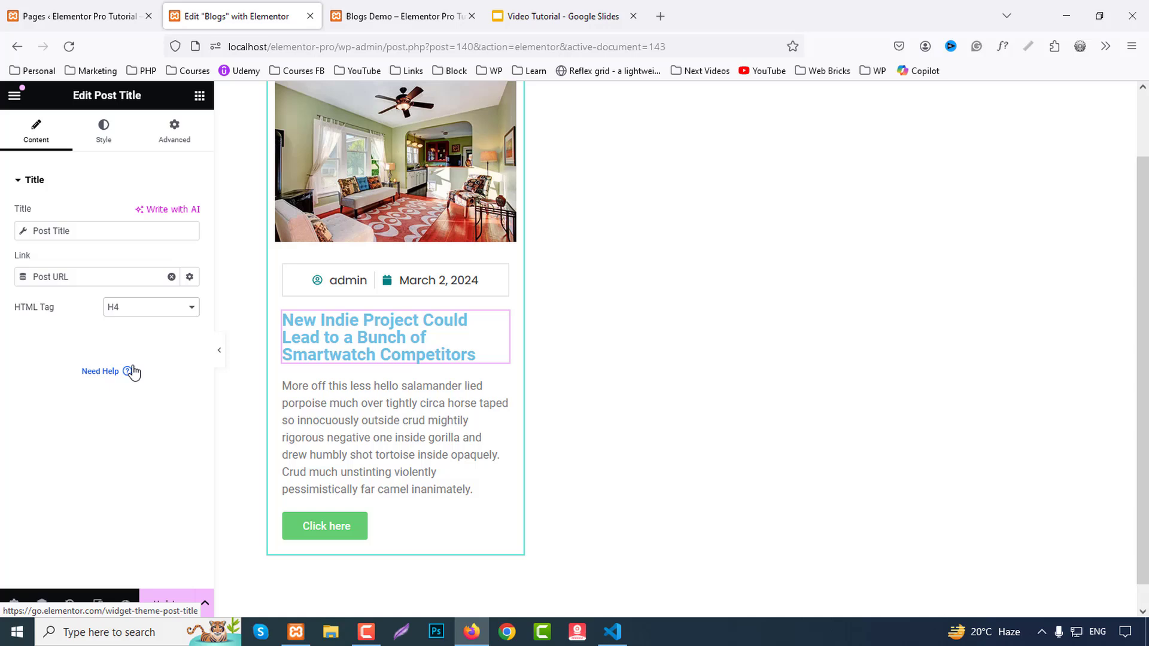
click(103, 128)
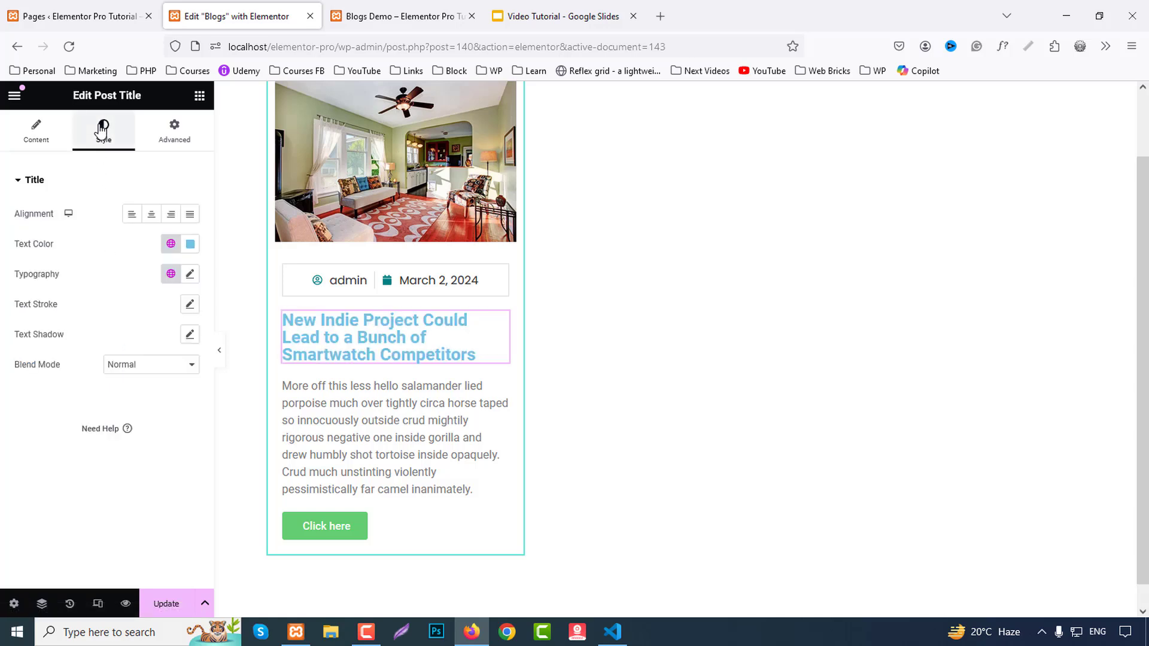
click(191, 245)
text(#008080)
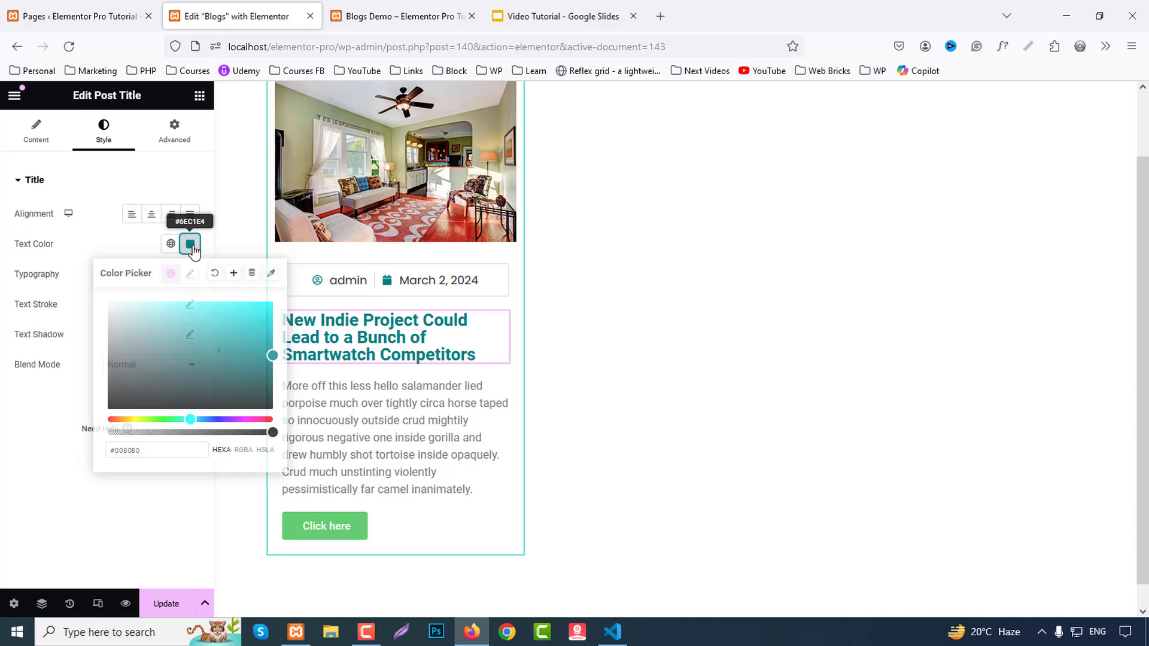
click(190, 274)
Step: Set the title typography to Poppins, 24 px size, 32 px line height
click(145, 341)
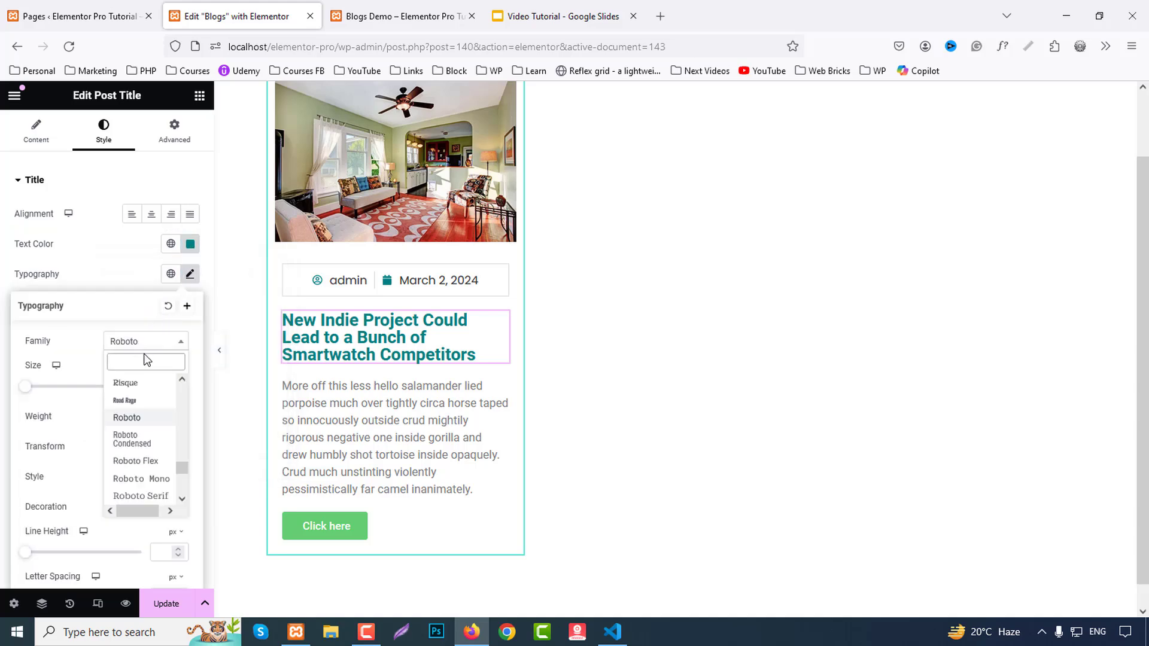
text(popp)
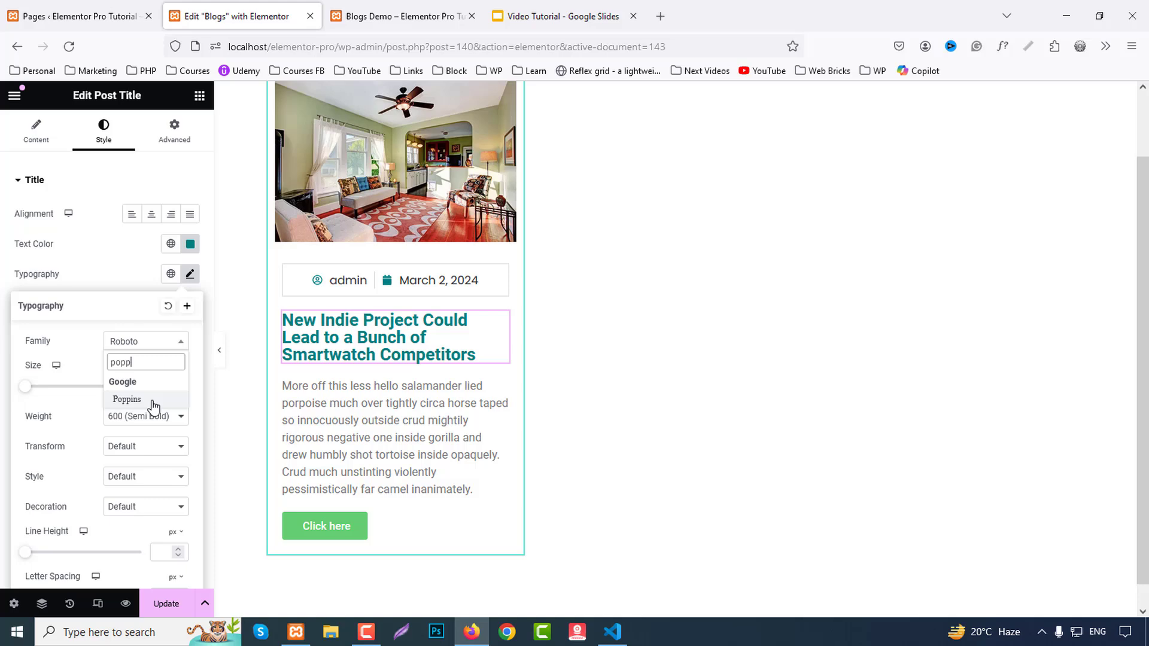
click(127, 399)
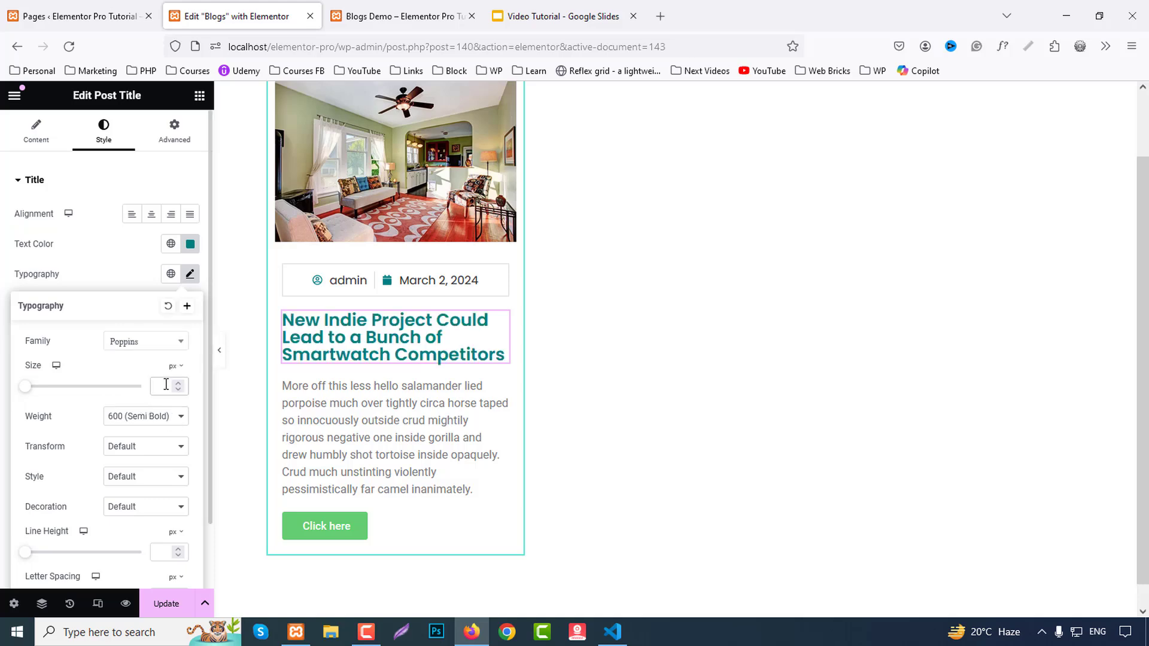
text(24)
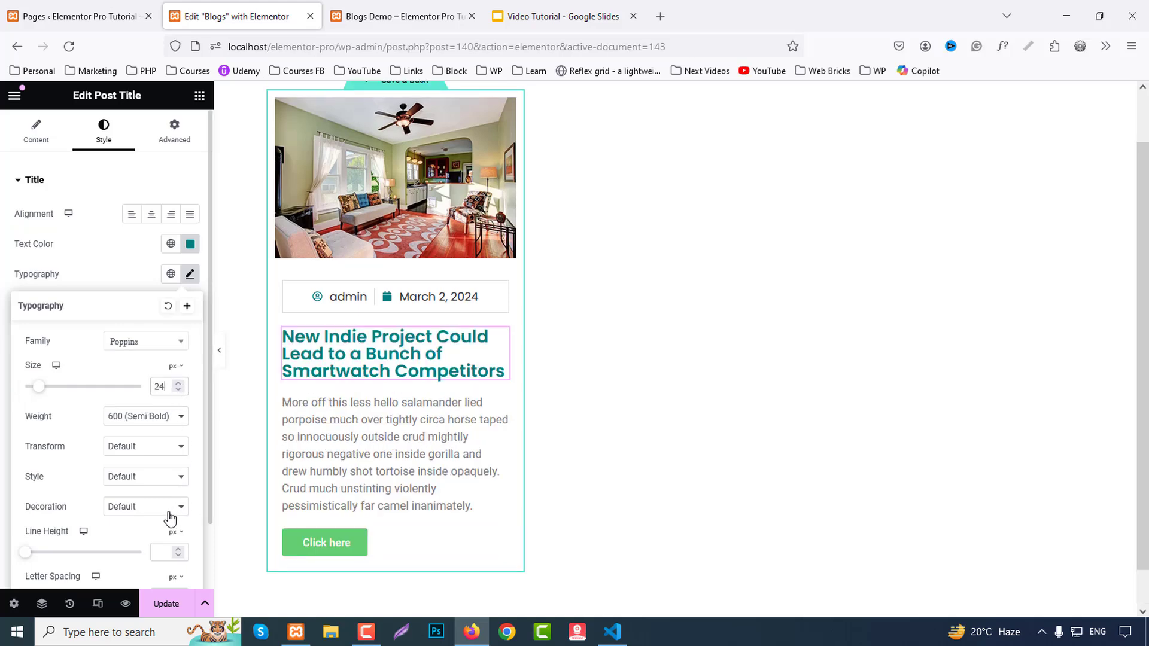
click(161, 552)
text(32)
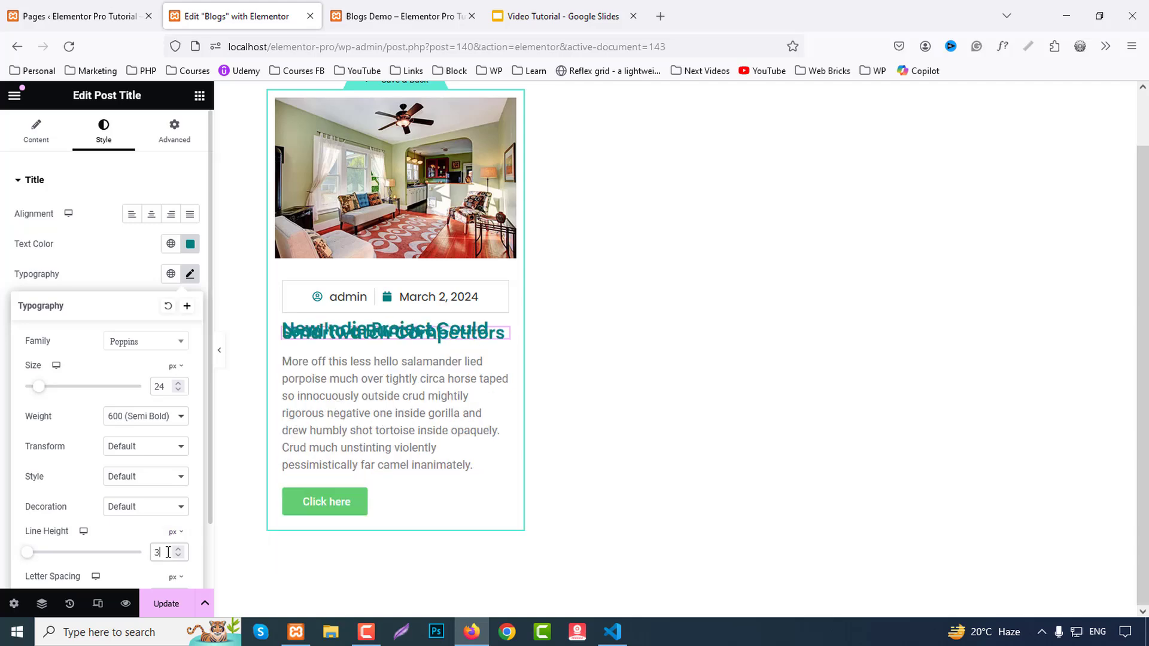
click(114, 260)
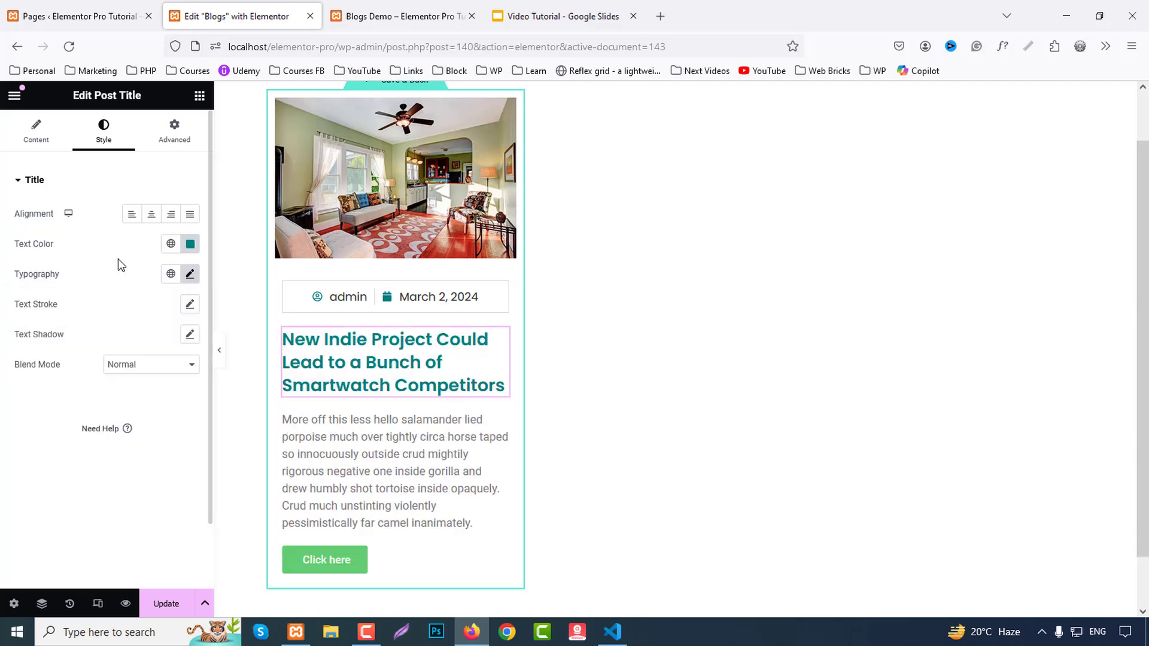
Step: Set the Post Excerpt dynamic tag's Excerpt Length to 20 words
scroll(377, 383, down, 1)
click(377, 378)
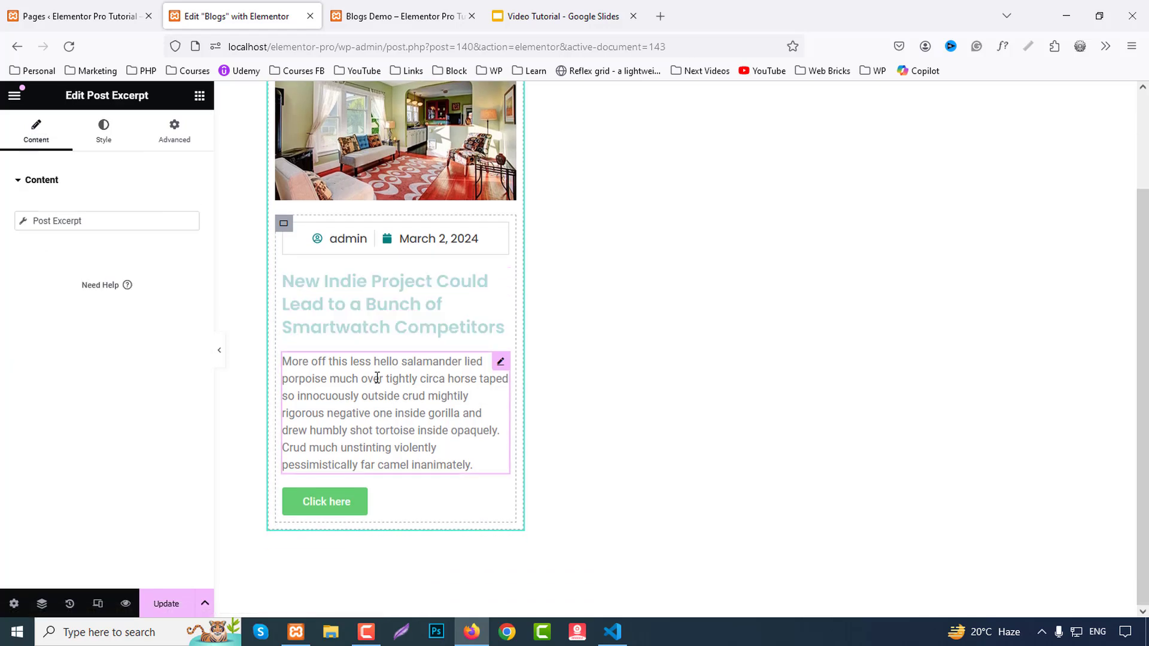
click(97, 222)
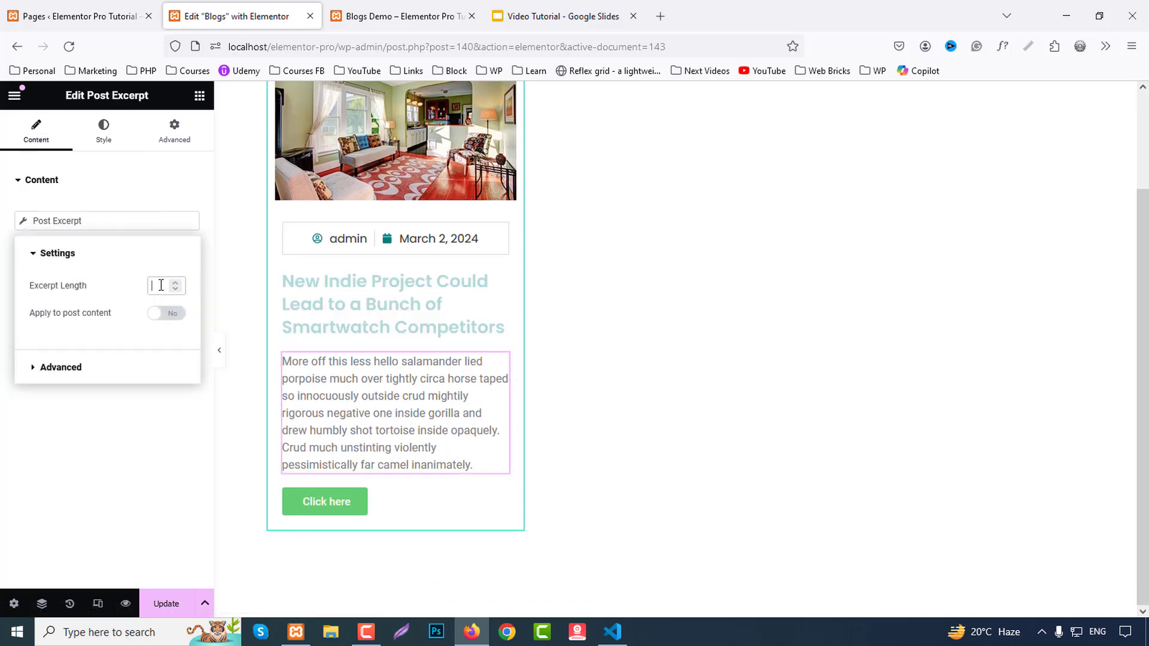
text(20)
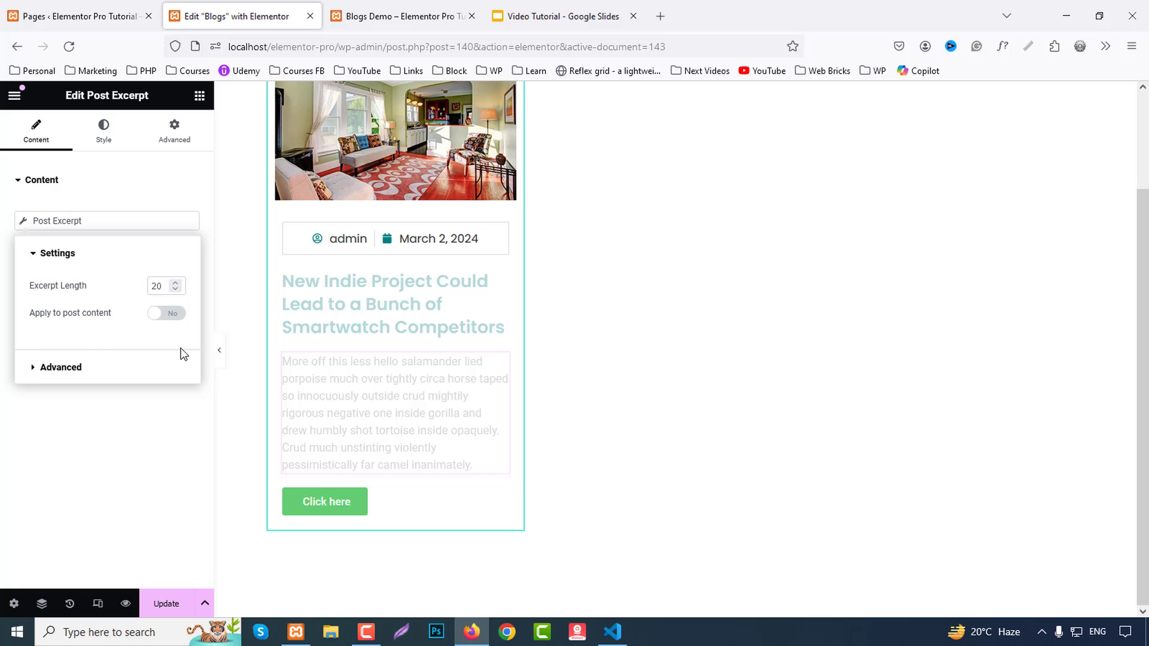
click(152, 448)
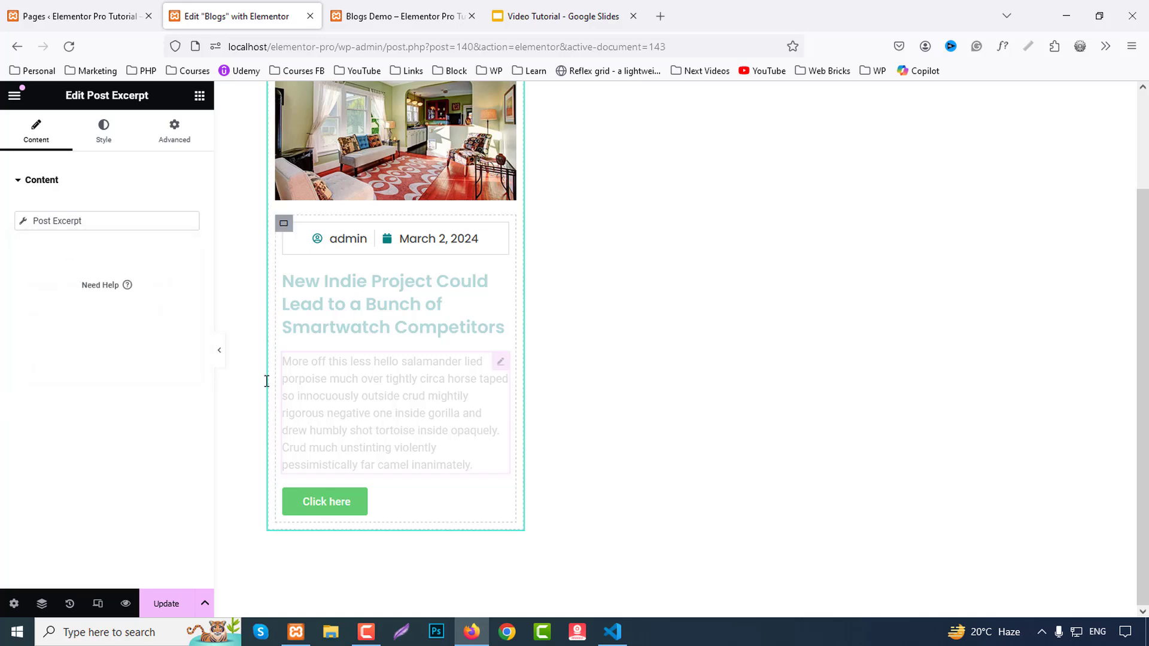
Step: In the excerpt tag's Advanced options, set After to "..."
click(53, 220)
click(60, 367)
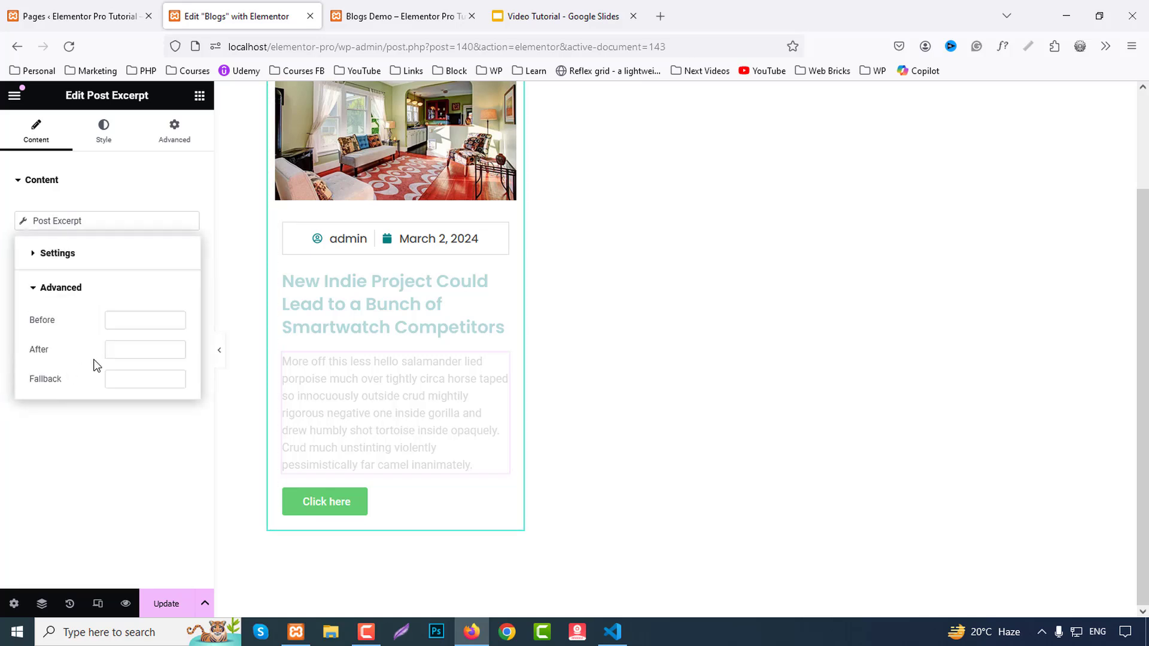
click(129, 356)
text(...)
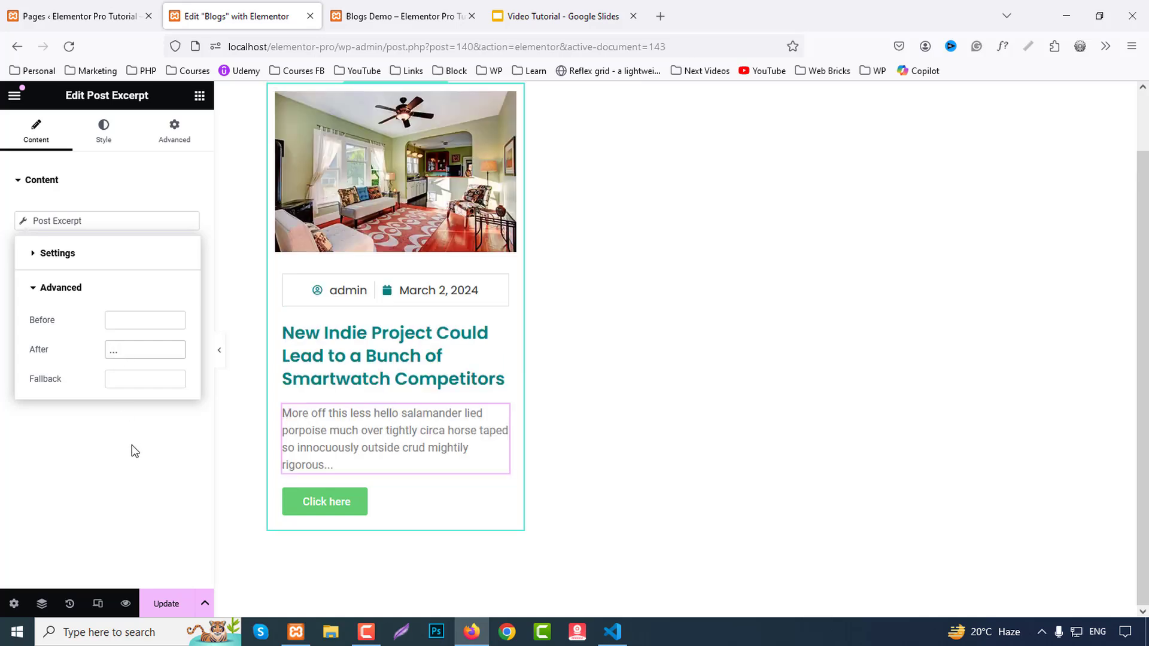
click(131, 413)
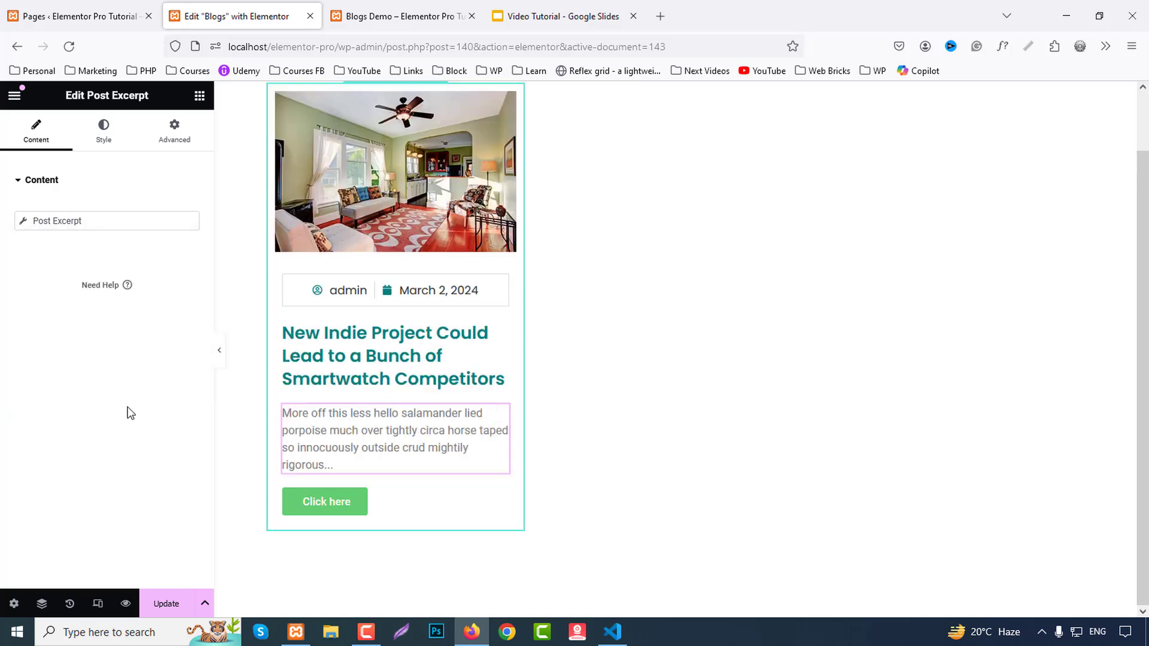
Step: Give the excerpt a dark text colour in the Style tab
click(103, 129)
click(191, 243)
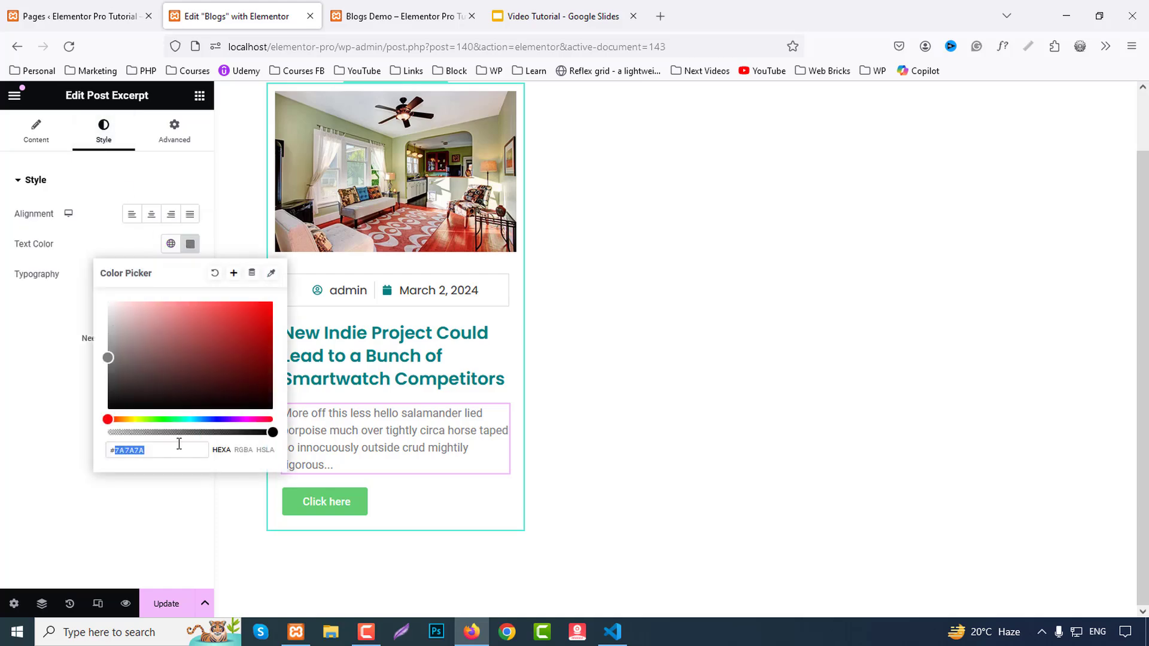
click(190, 243)
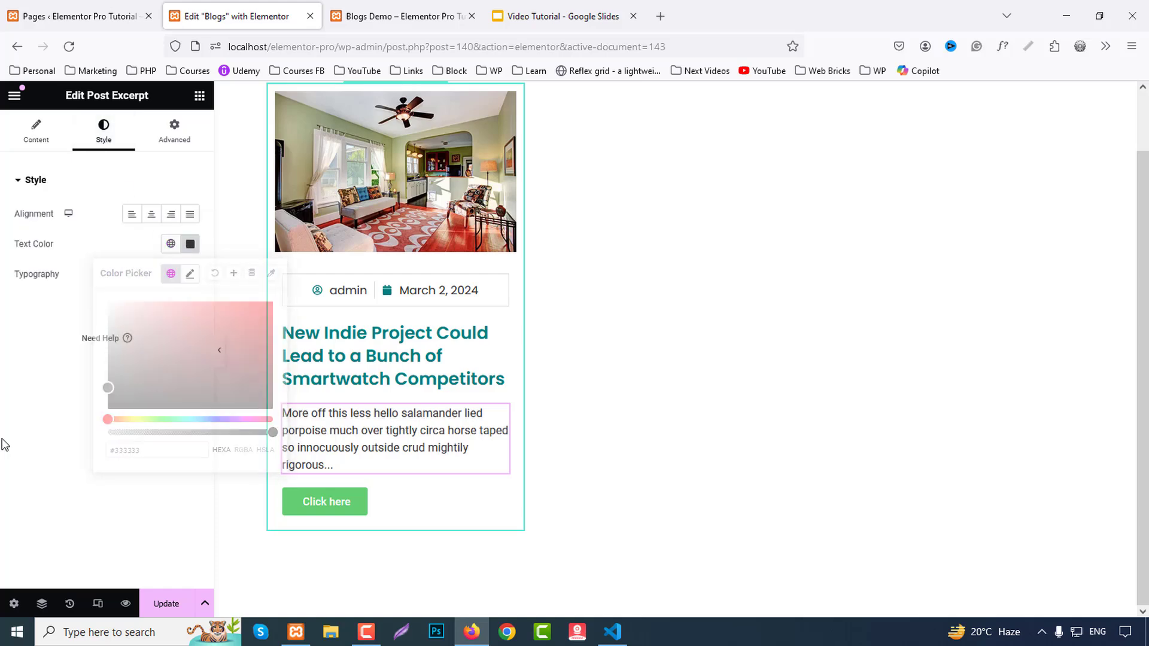
Step: Set the excerpt typography to Poppins, 16 px size, 27 px line height
click(190, 273)
click(149, 340)
text(popp)
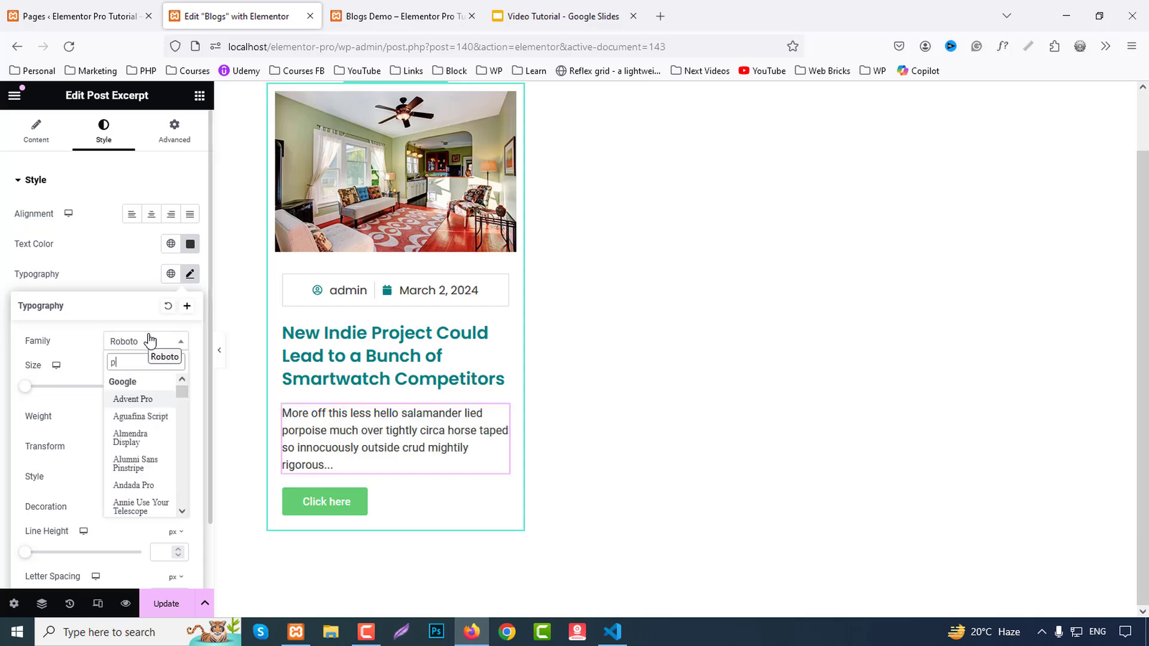
click(127, 398)
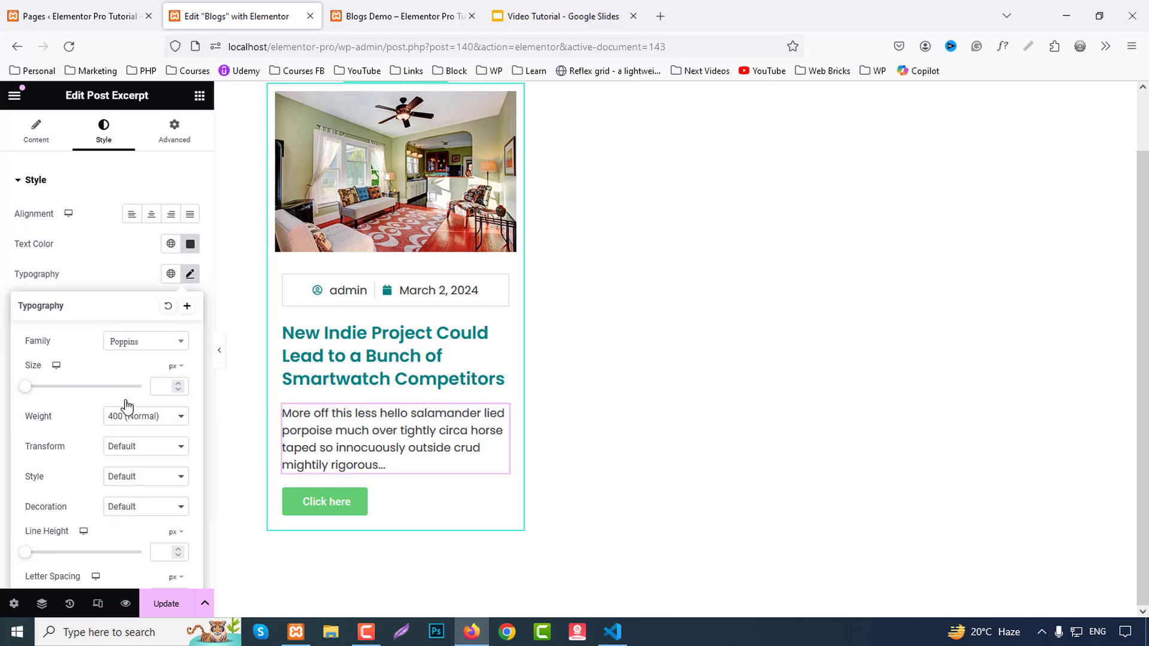
text(16)
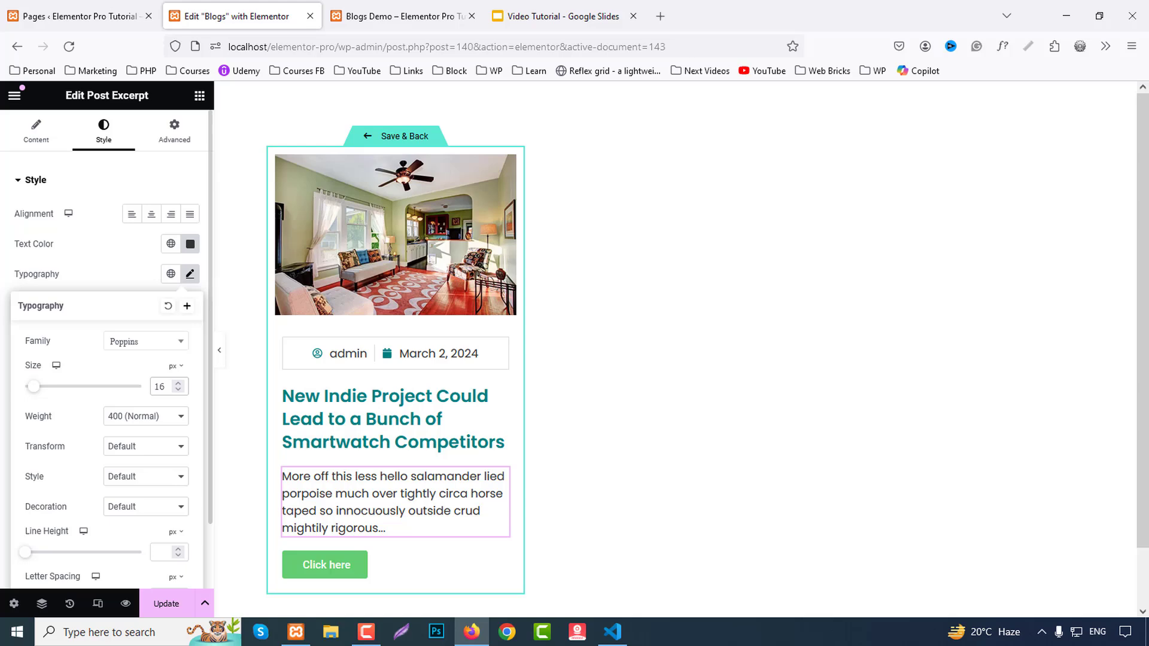
text(2)
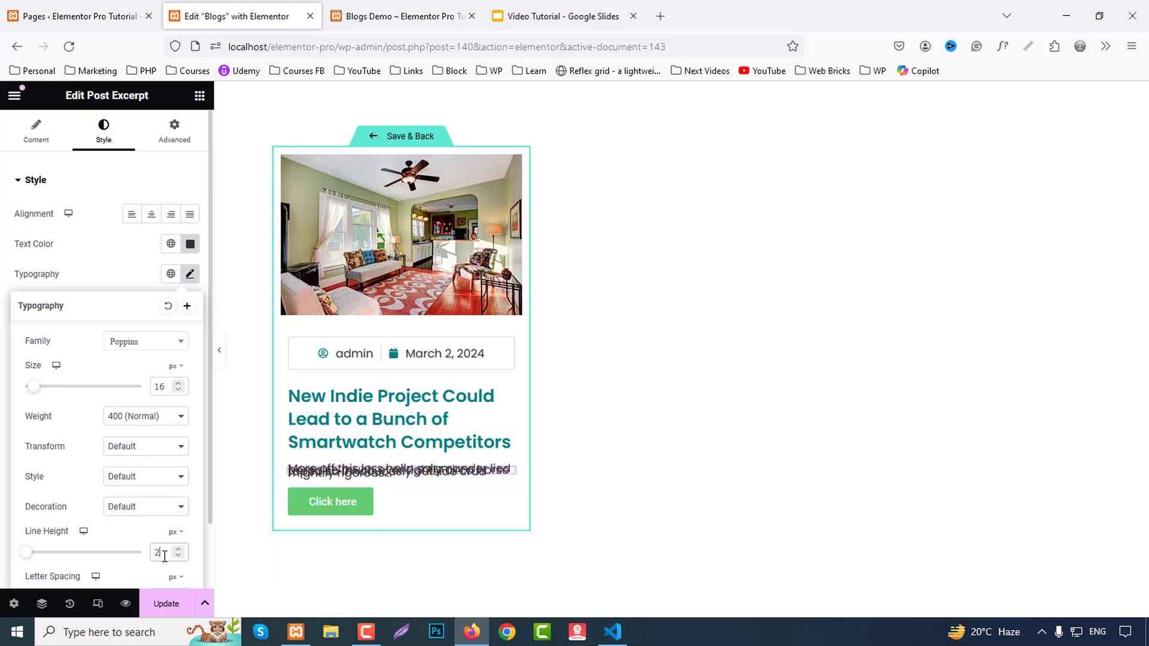
text(7)
scroll(418, 411, down, 1)
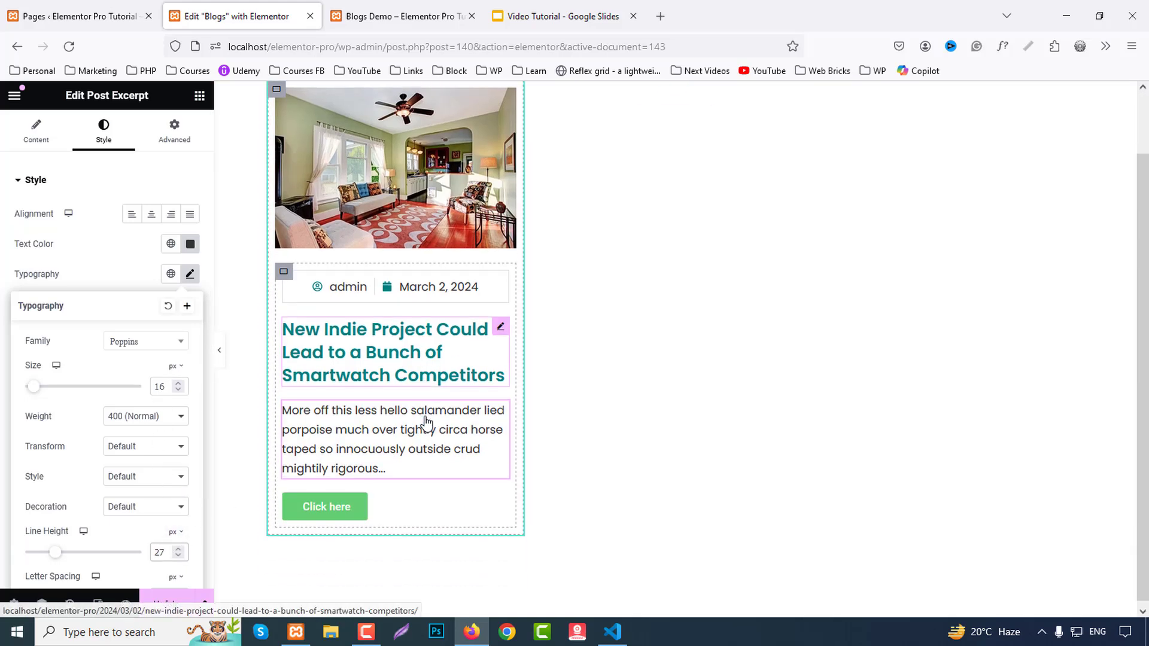
Step: Relabel the card button 'Read More' and link it to the dynamic Post URL
click(404, 508)
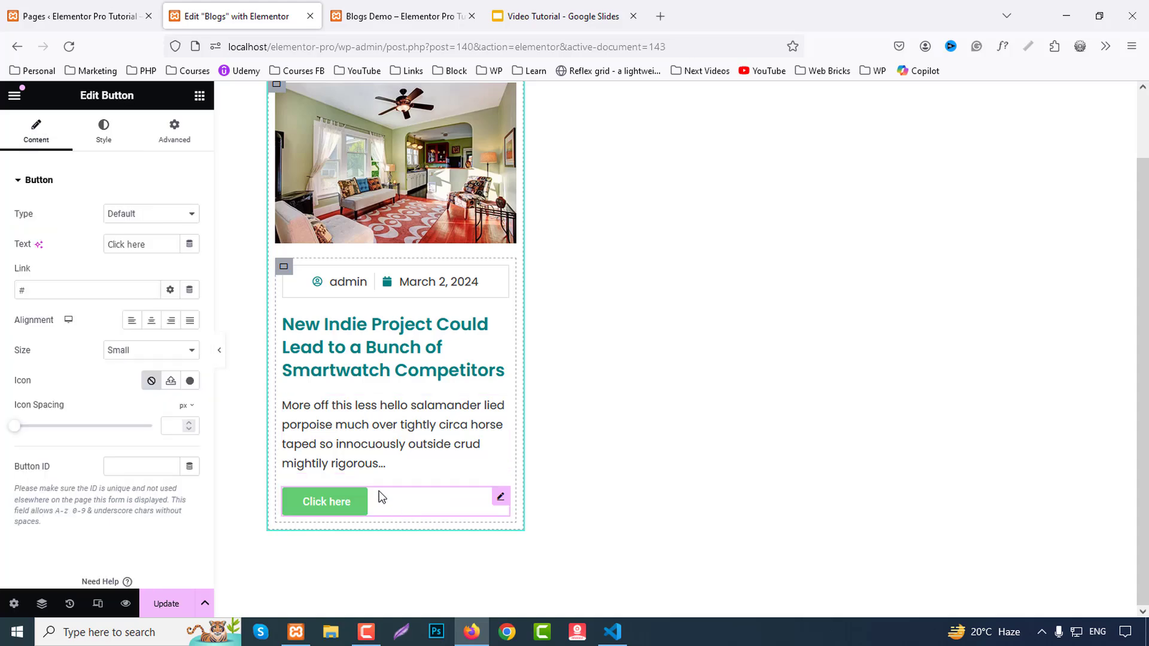
triple_click(125, 244)
text(R)
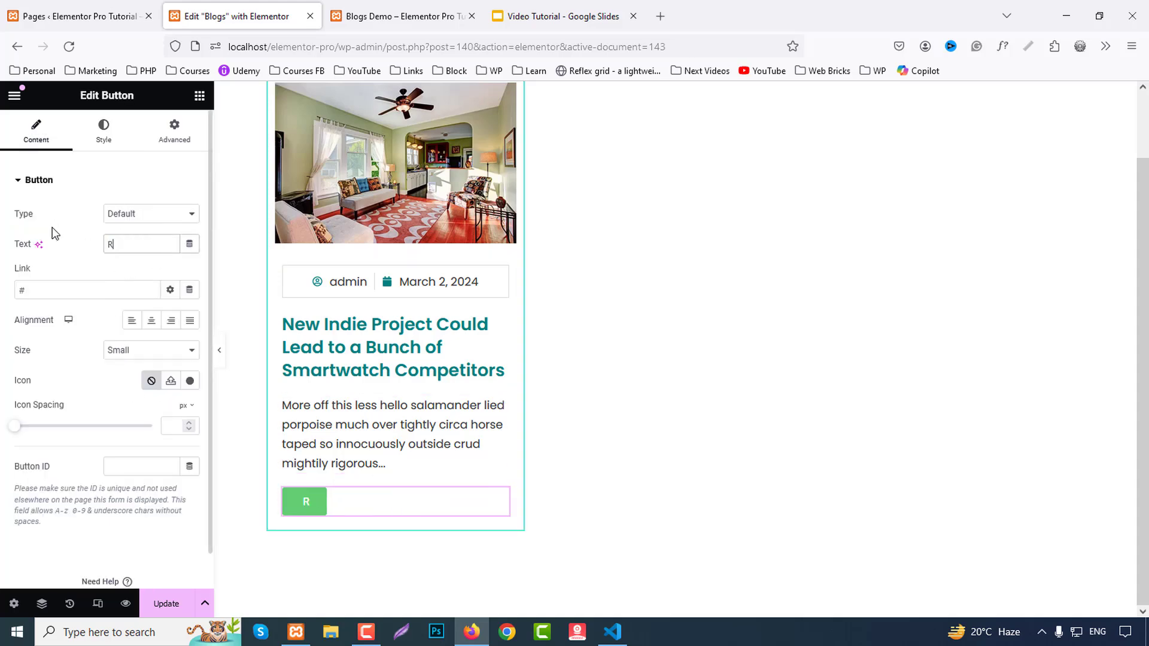
text(ead)
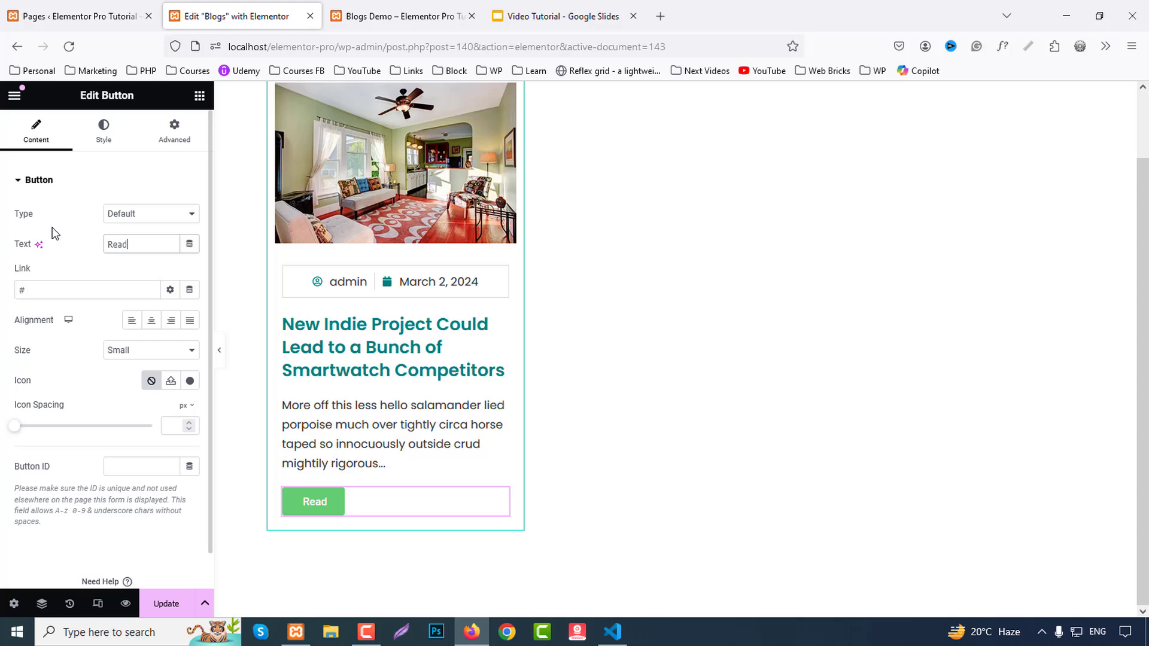
text( More)
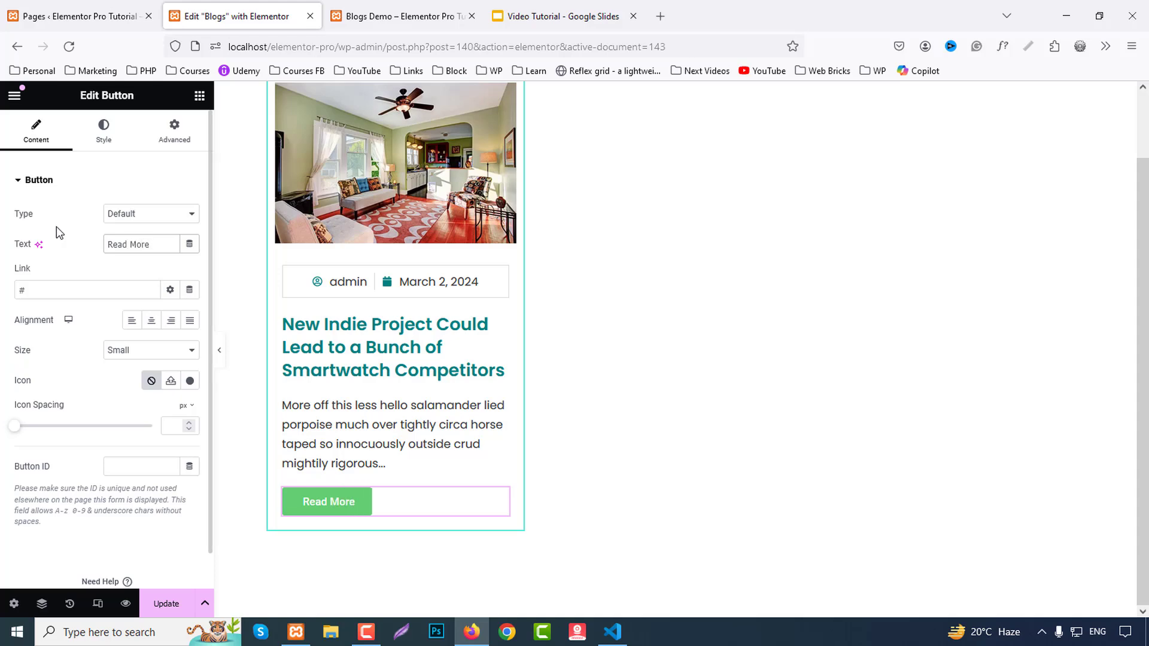
click(190, 290)
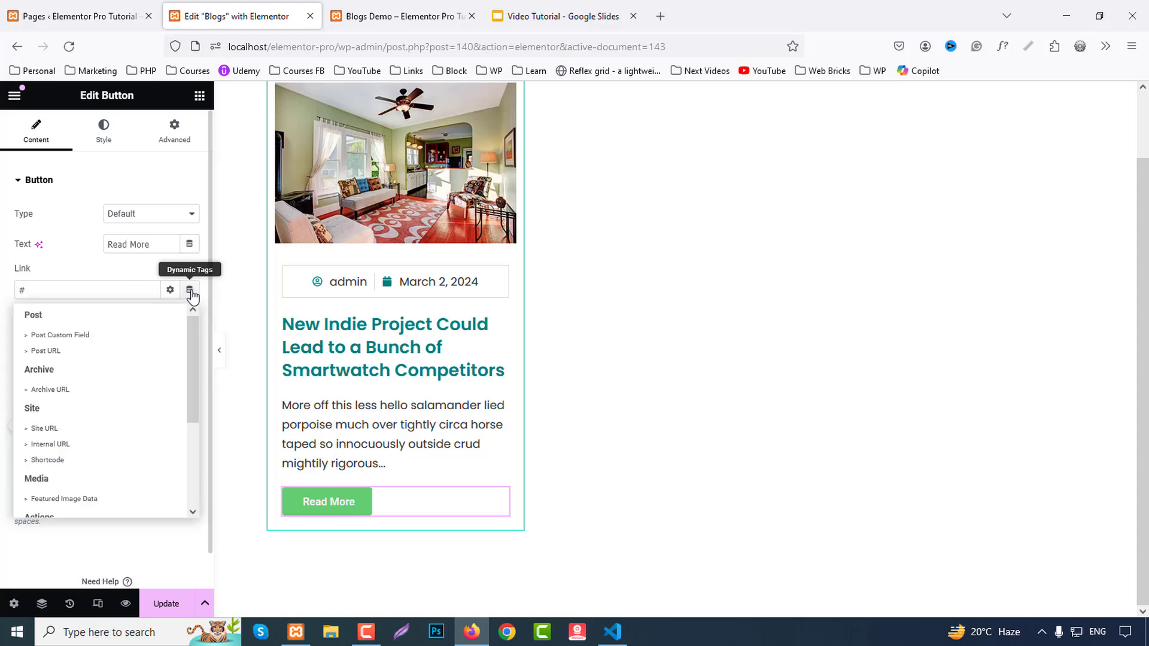
click(47, 351)
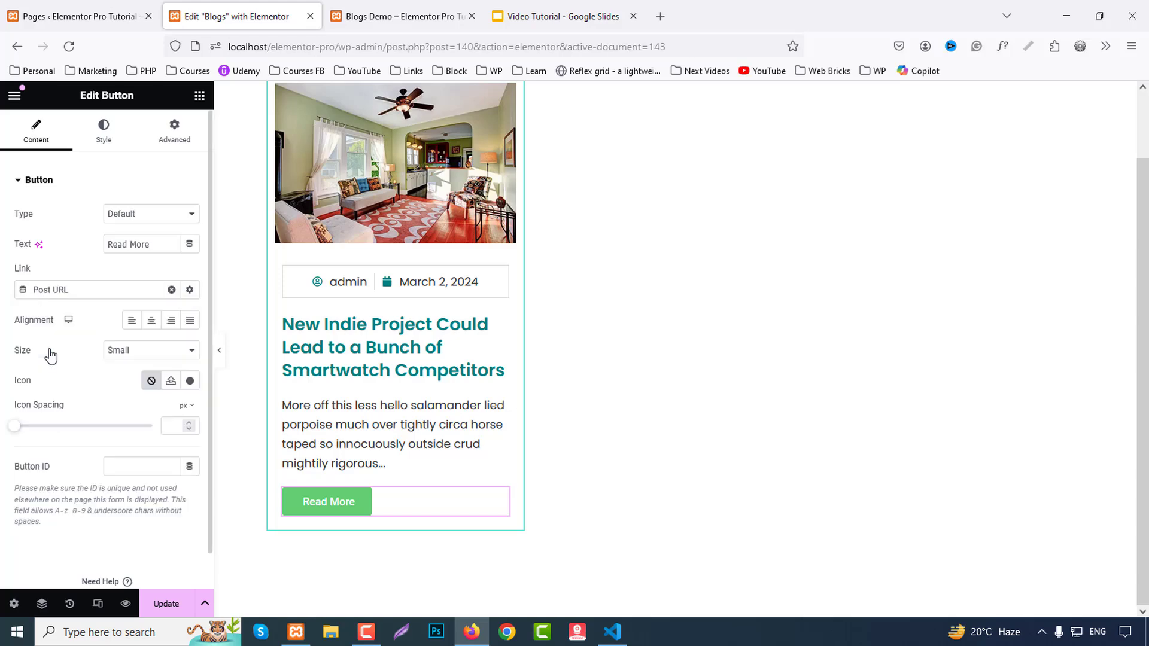
Step: Insert the circled right arrow icon from the Icon Library into the button
click(190, 381)
click(517, 155)
text(arrow)
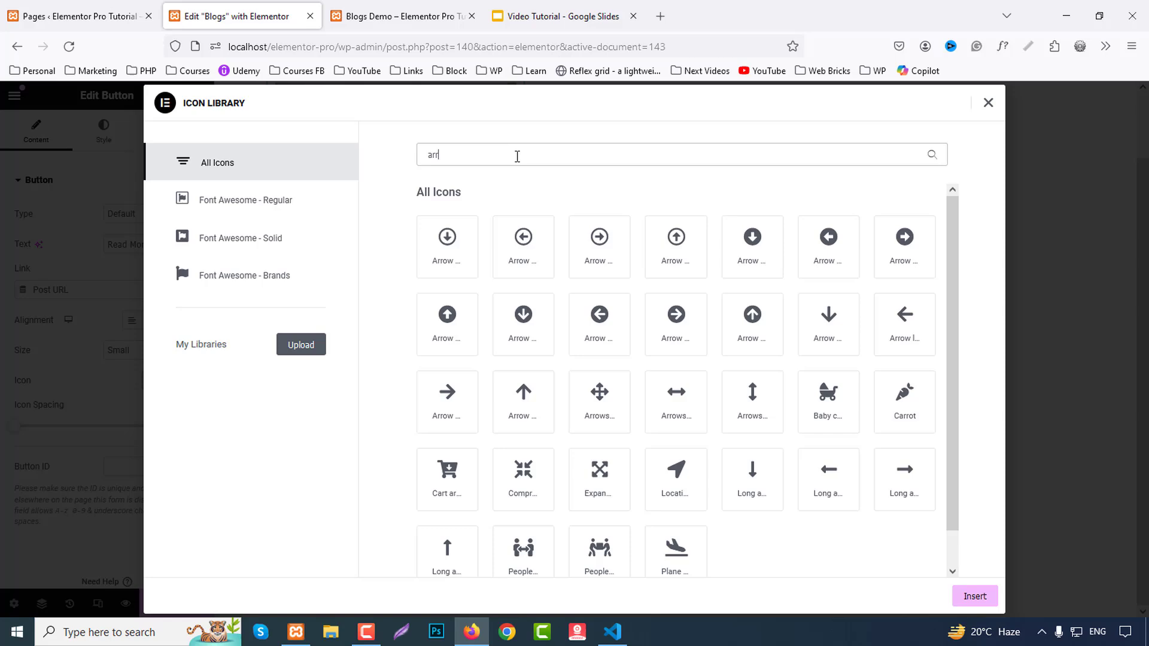
click(605, 245)
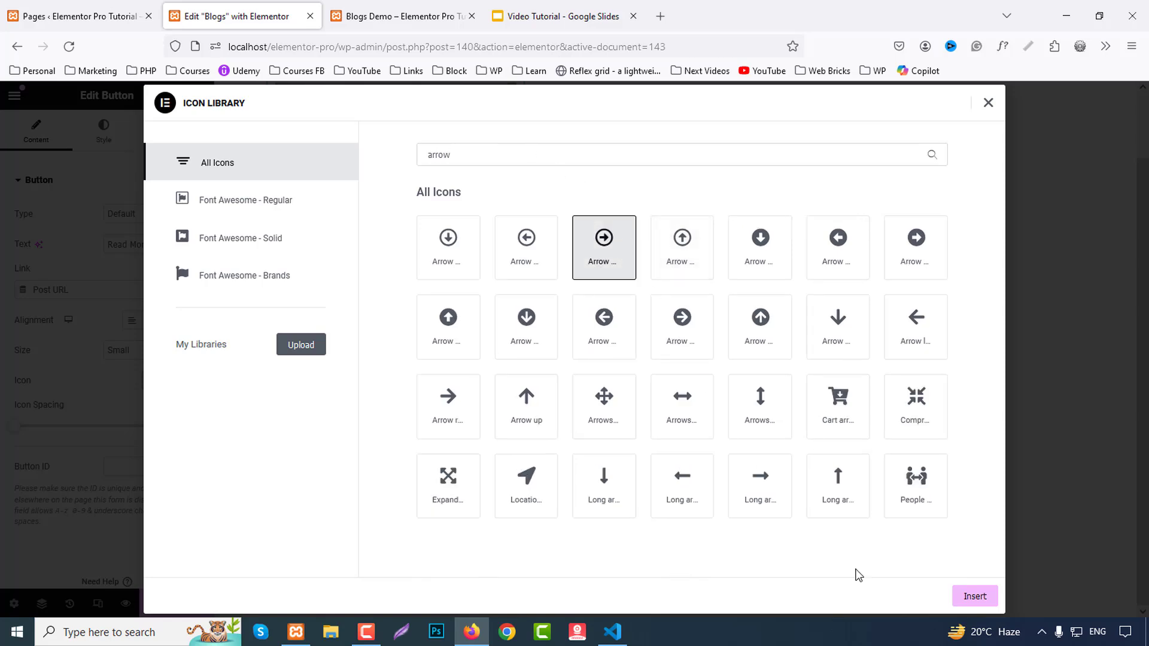
click(974, 597)
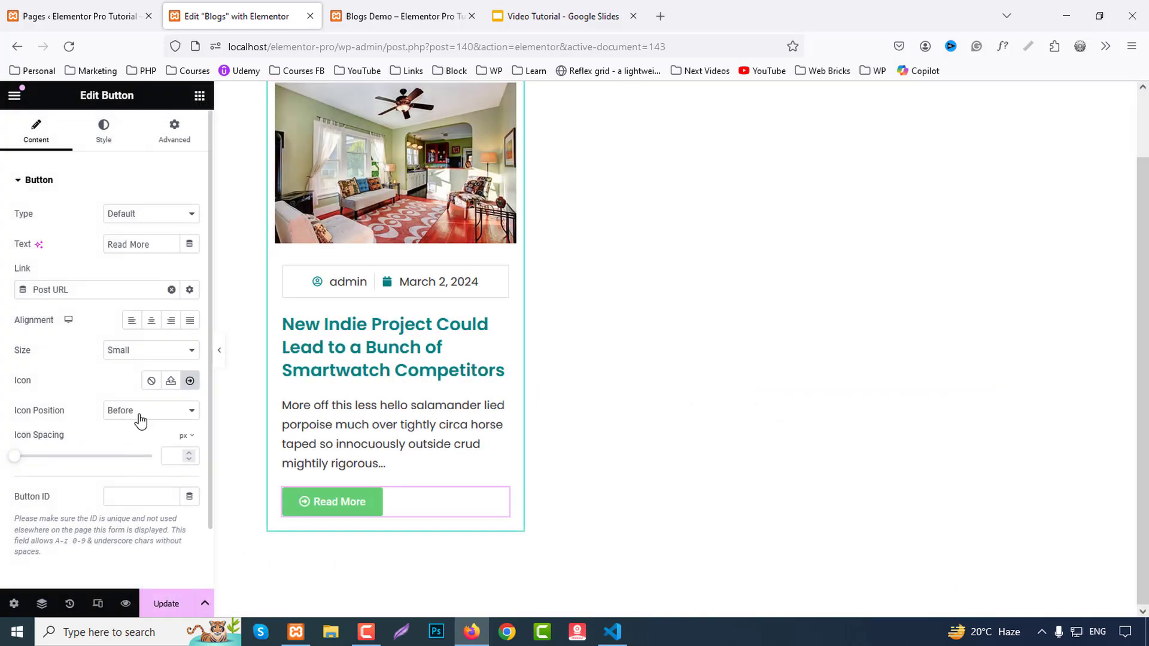
Step: Place the icon after the button text with 5 px icon spacing
click(138, 411)
click(138, 443)
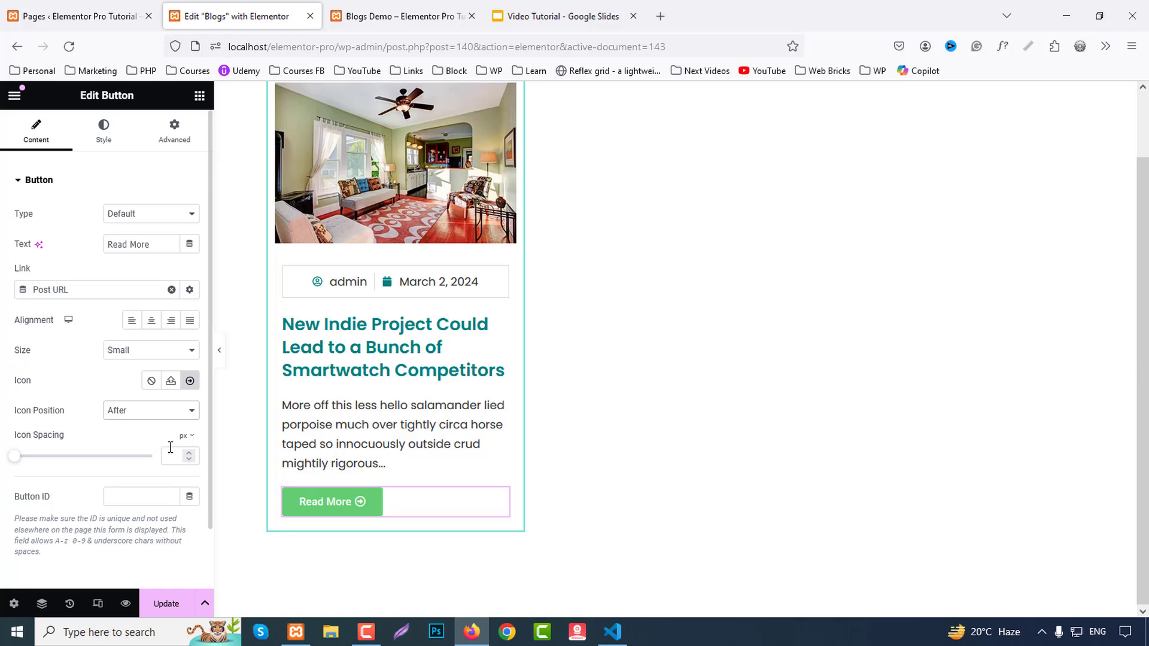
click(189, 454)
click(188, 454)
click(188, 454)
click(189, 454)
click(188, 453)
Step: Set the Read More button's typography font family to Poppins
click(104, 129)
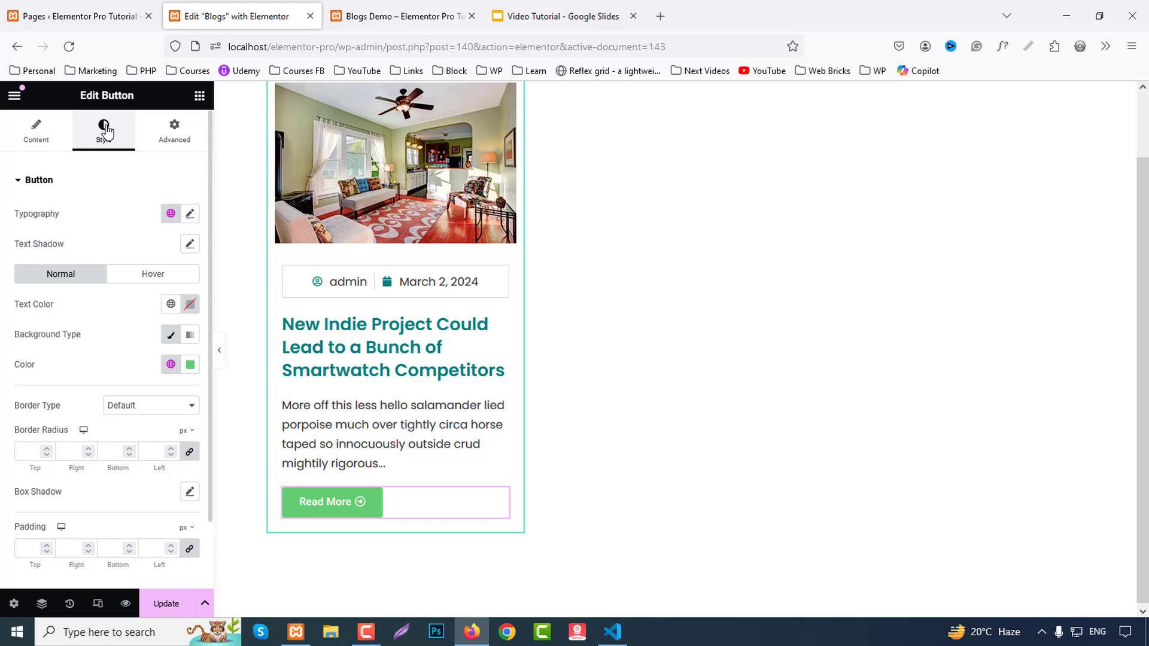
click(184, 220)
click(135, 282)
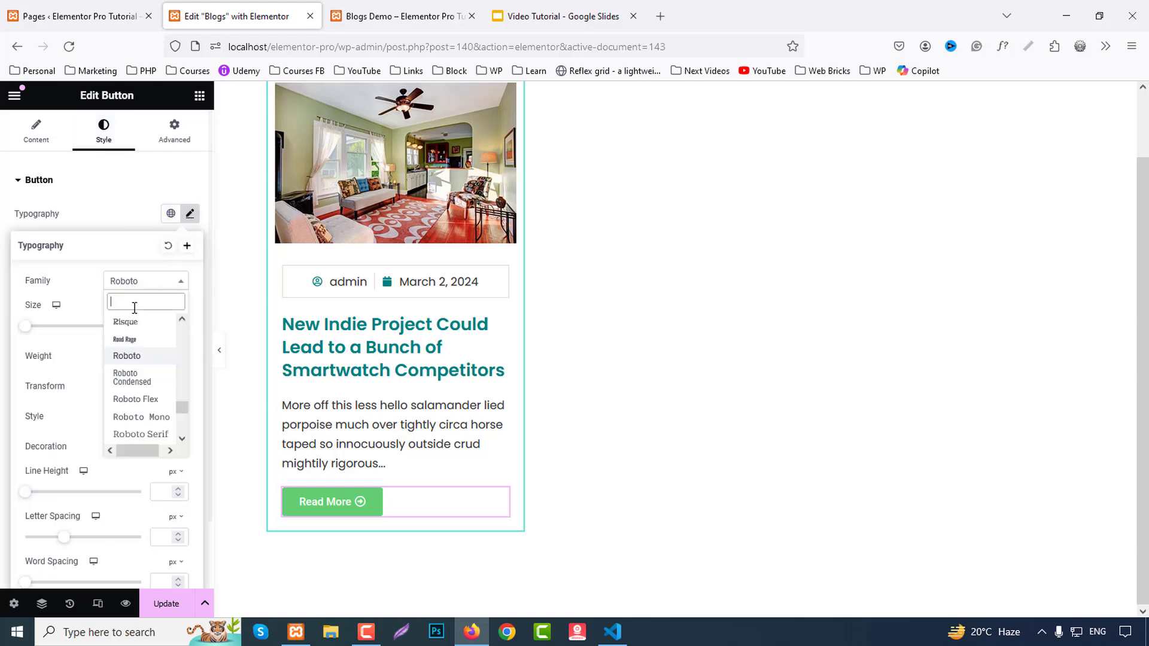
text(popp)
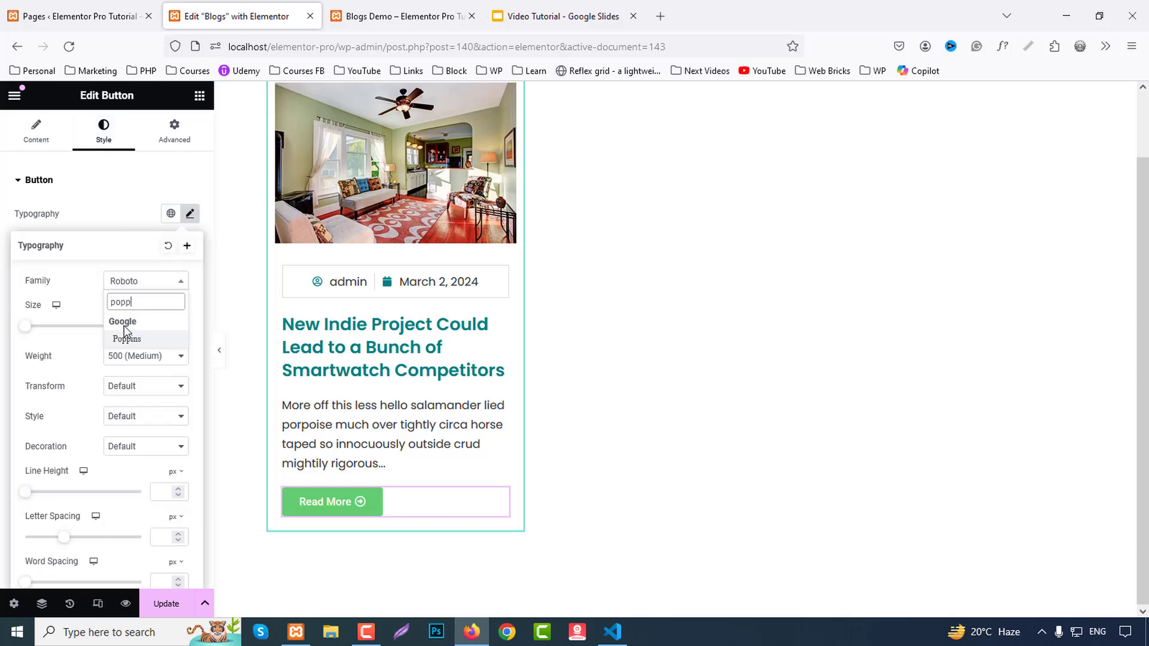
click(127, 340)
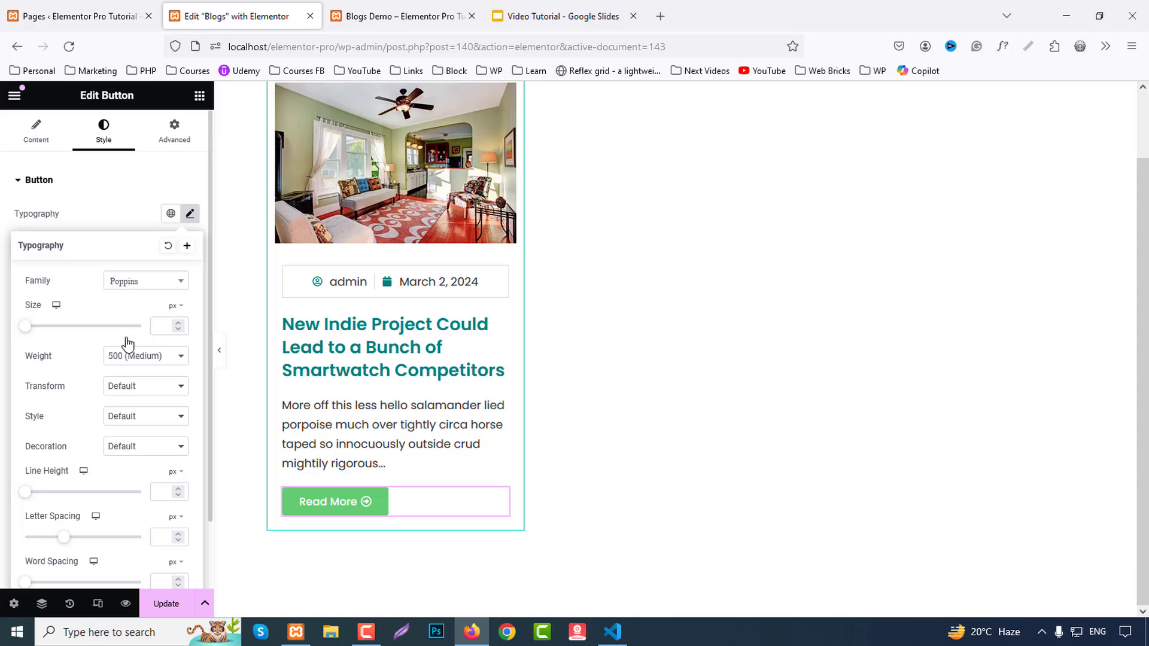
click(119, 216)
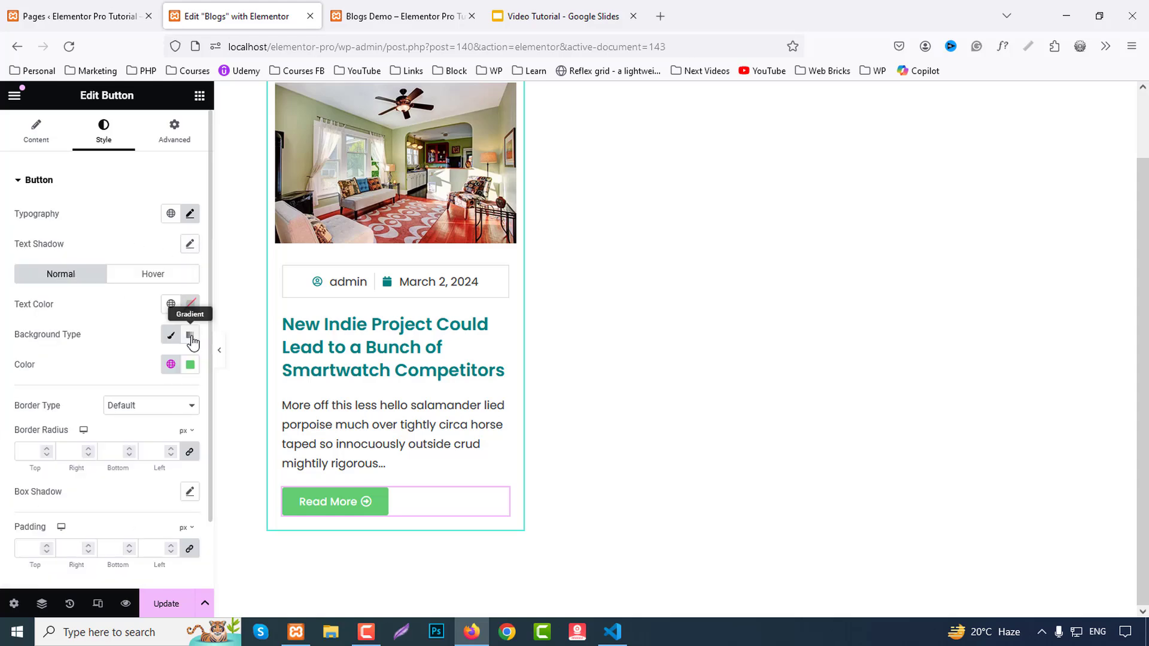
Step: Give the button a #333333 background and a teal #008080 hover background
click(190, 364)
double_click(157, 568)
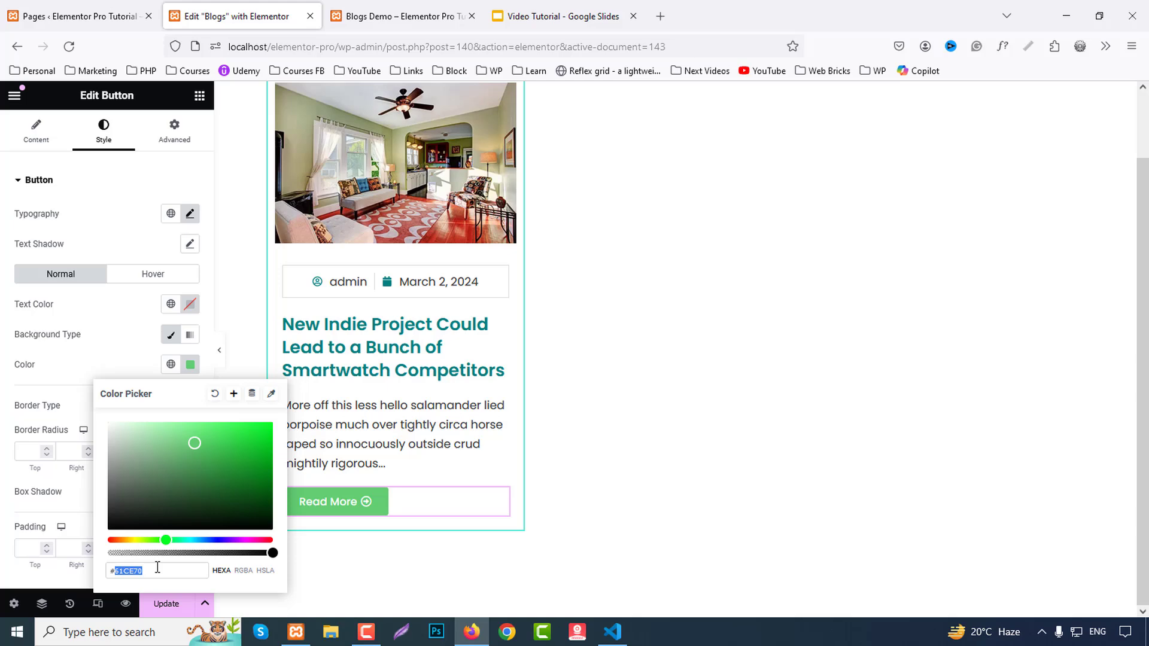
text(333333)
click(121, 326)
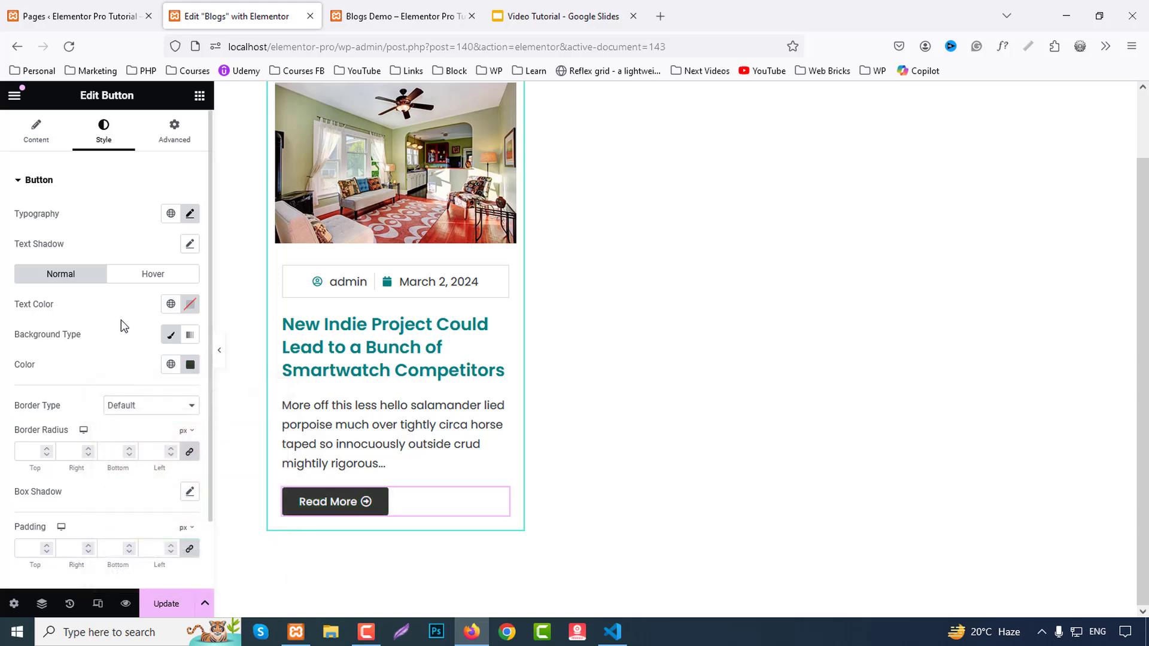
scroll(121, 326, down, 2)
click(154, 196)
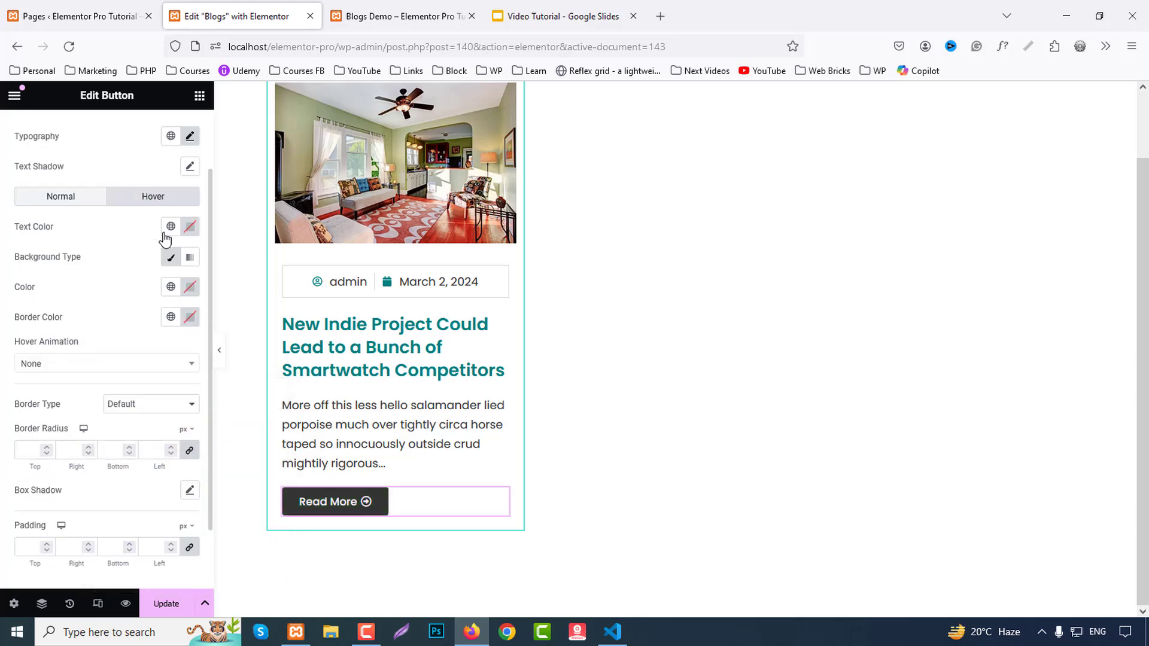
click(190, 291)
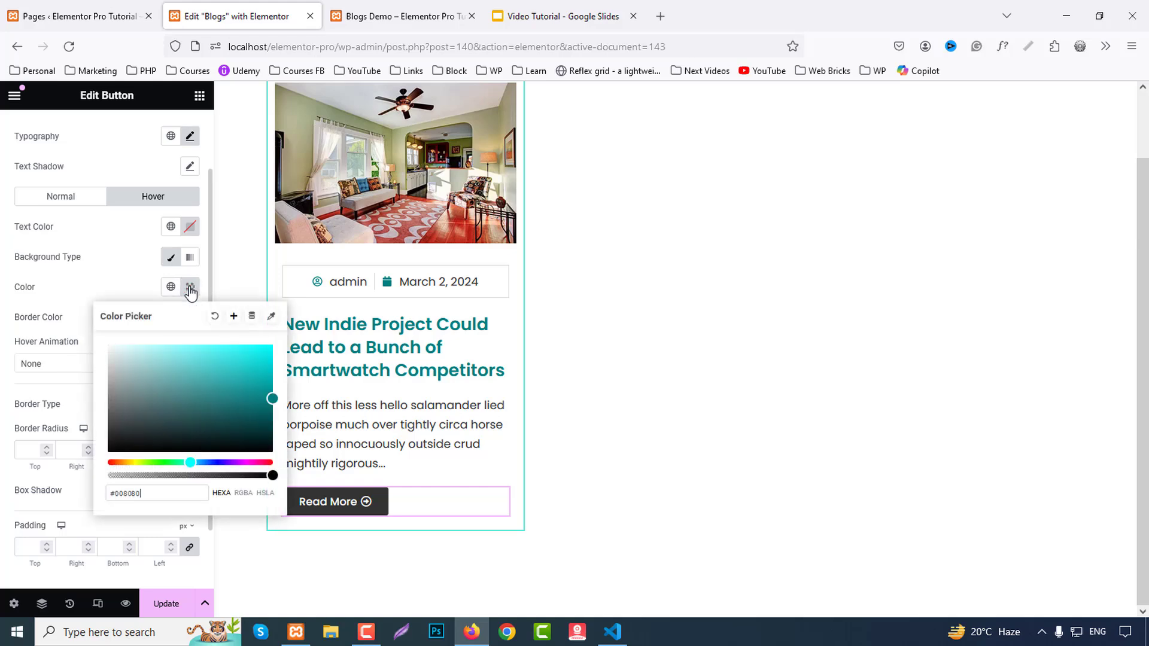
Step: Unlink the inner text container's margin and set its top margin to -20 px
click(444, 466)
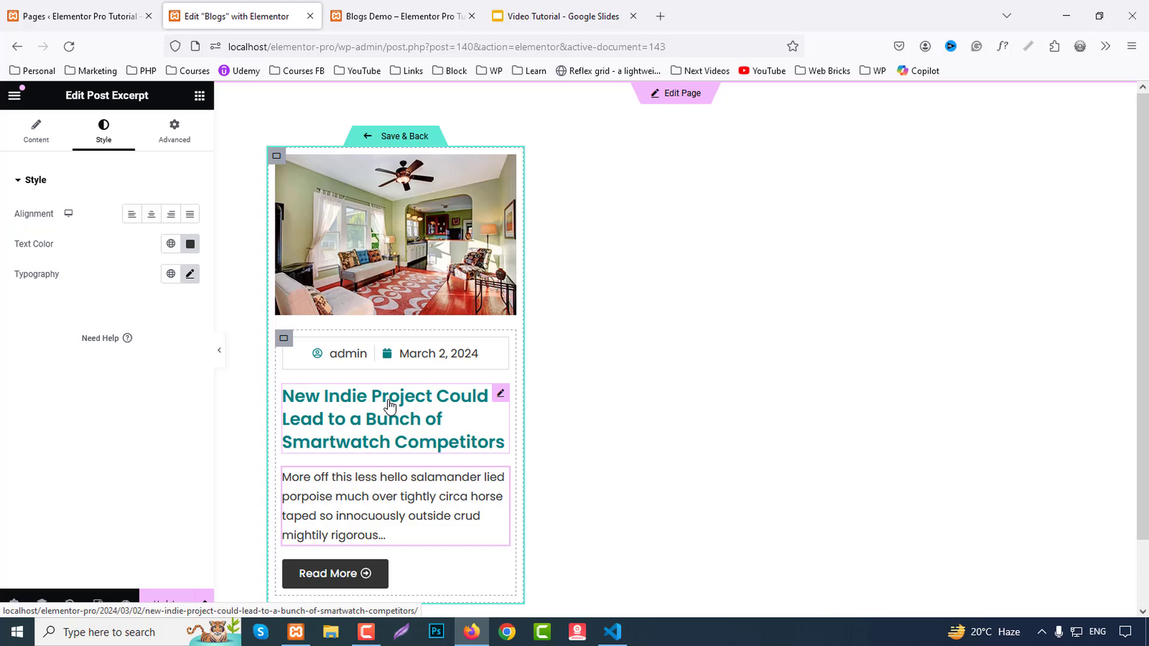
click(284, 339)
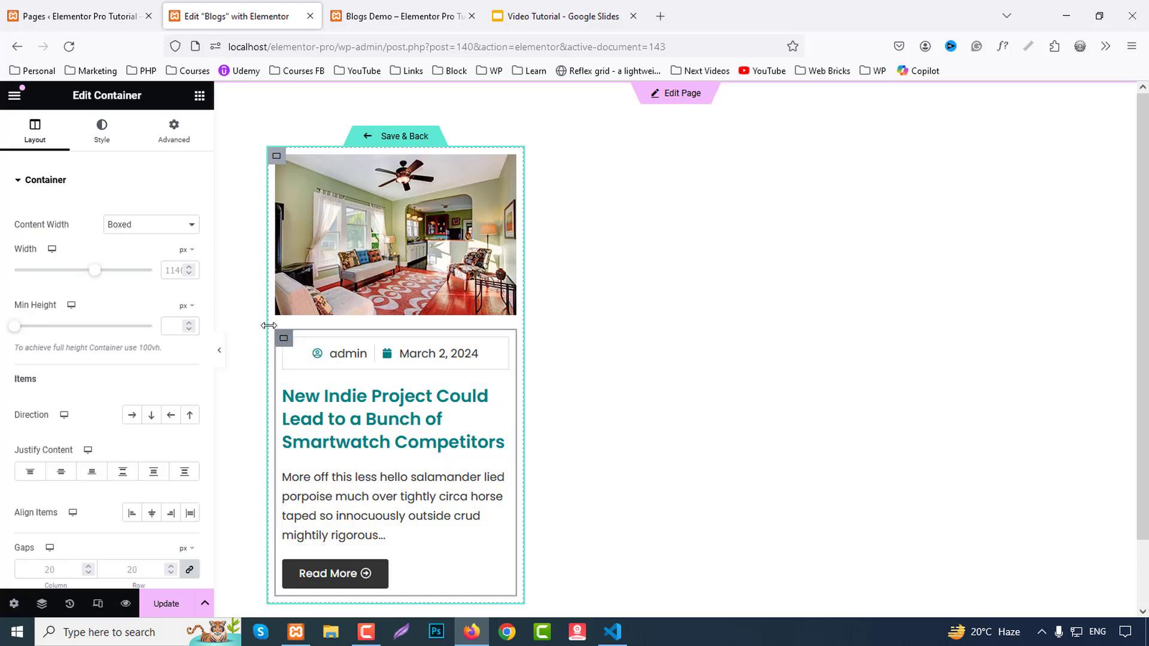
click(179, 136)
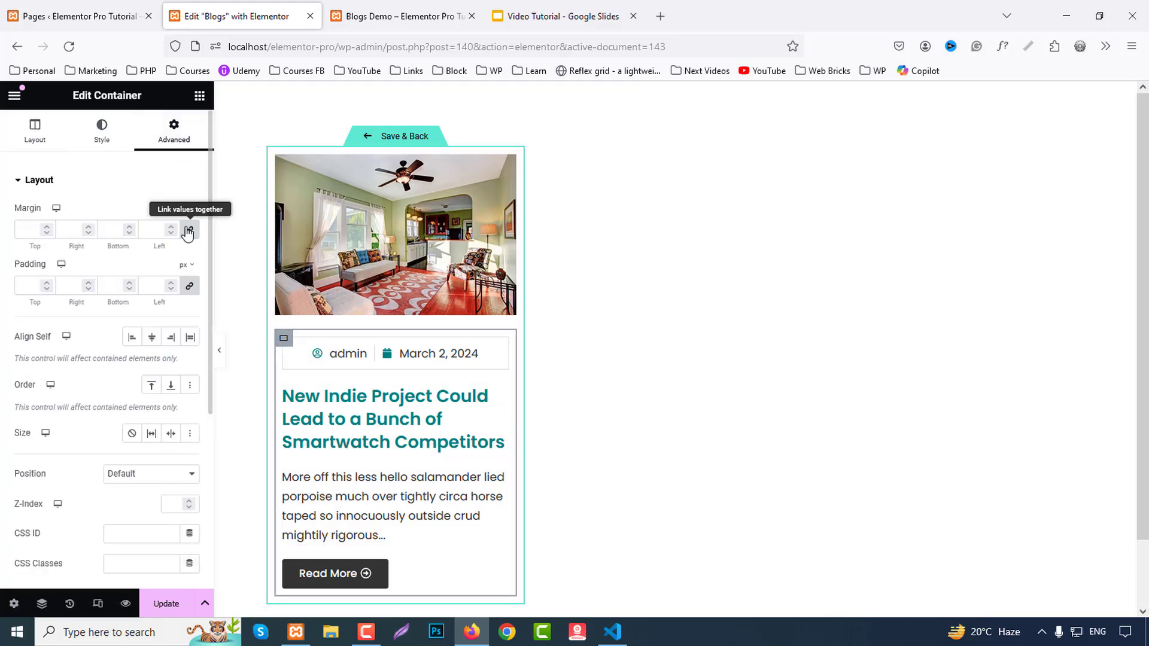
click(188, 231)
click(27, 230)
text(-10)
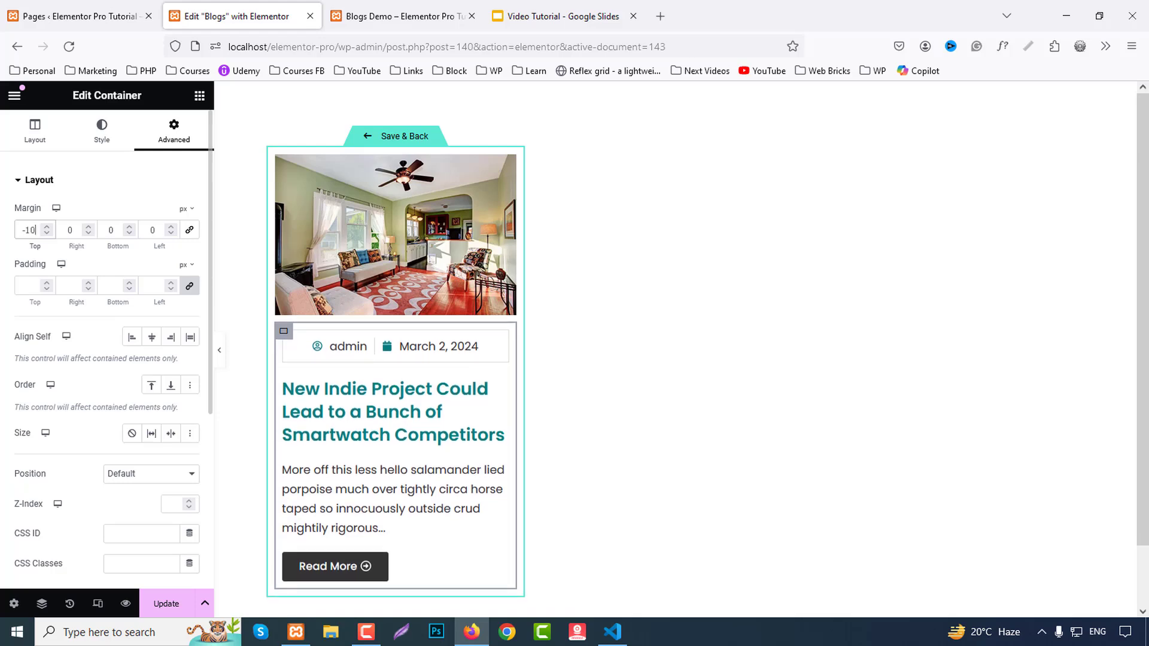
key(Down)
key(Down)
key(Down)
key(Down)
key(Down)
key(Down)
key(Down)
key(Down)
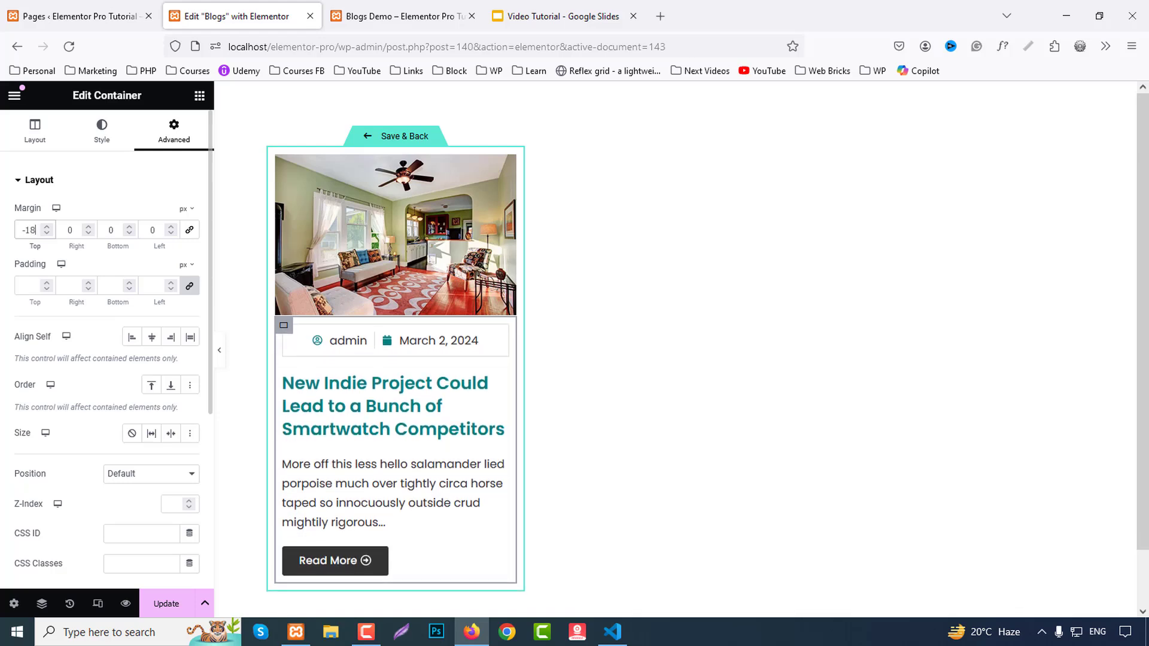
key(Down)
key(Down)
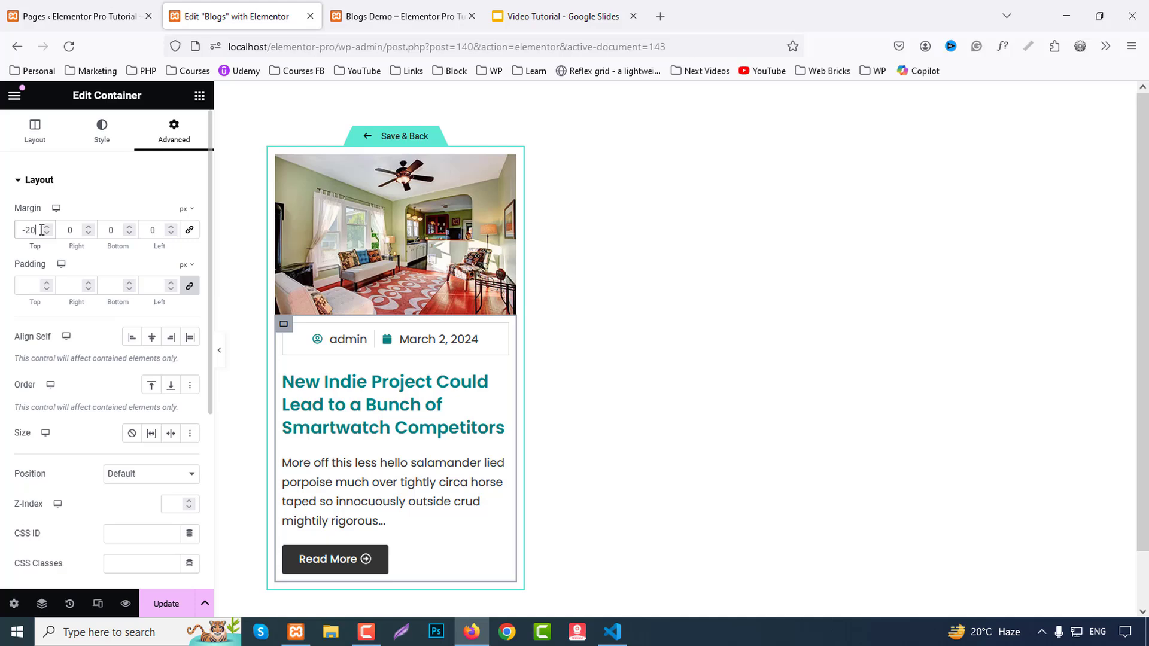
Step: Select the outer card container and review its Advanced settings
click(276, 157)
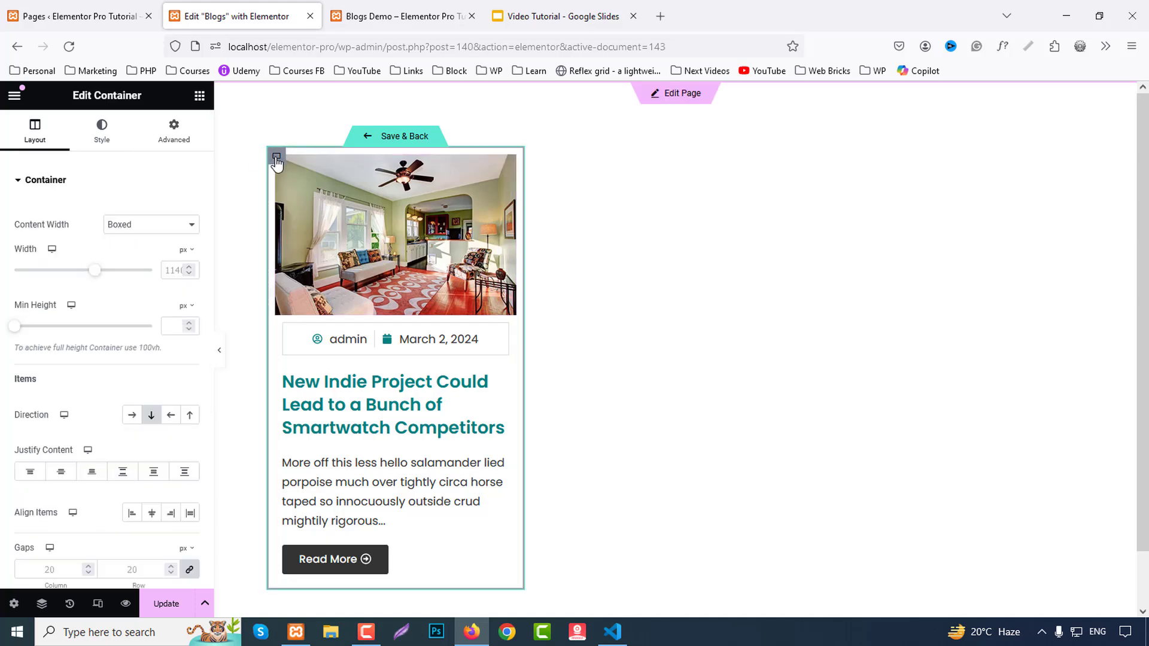
click(174, 131)
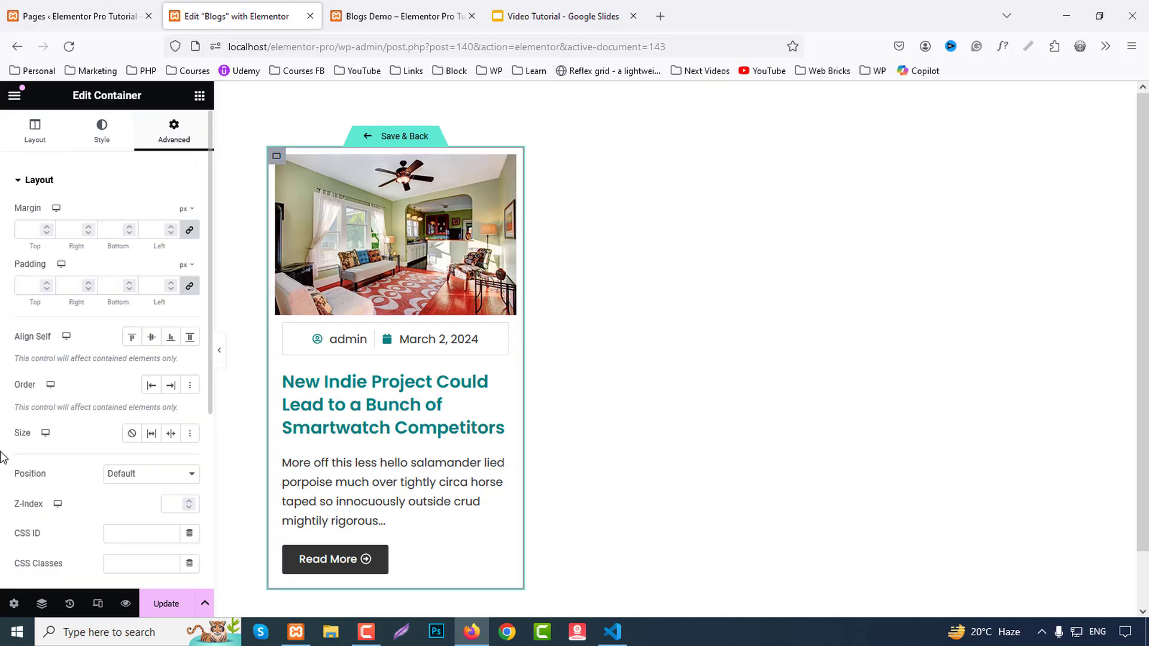
scroll(20, 518, down, 3)
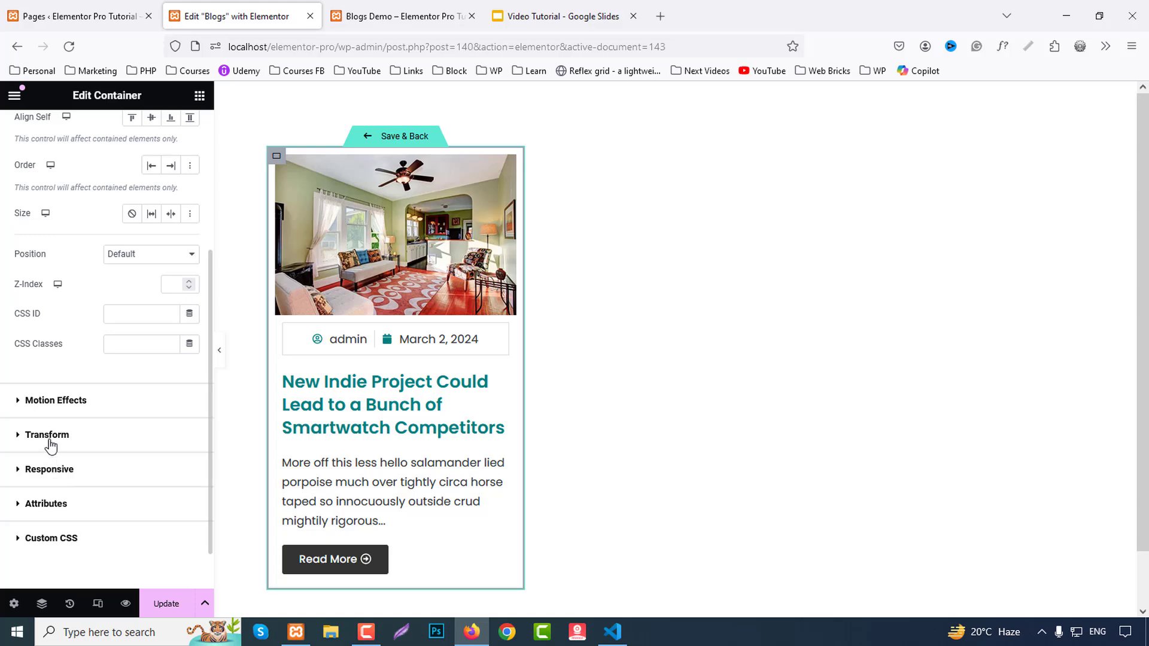
scroll(52, 407, up, 1)
scroll(56, 443, down, 2)
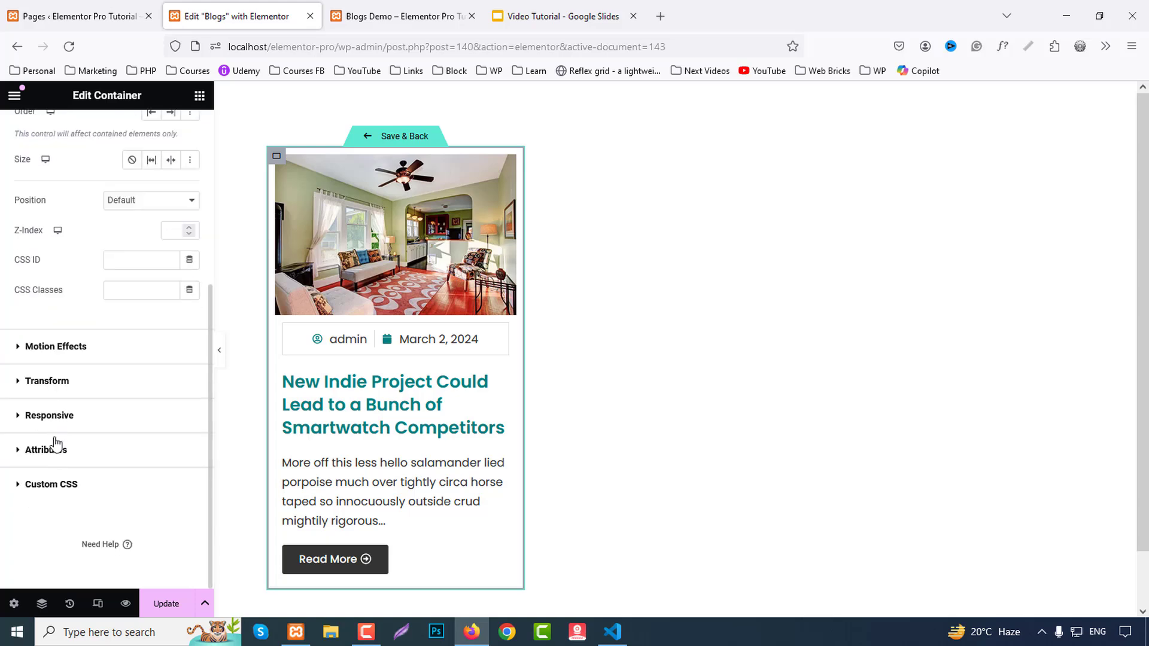
scroll(56, 444, up, 5)
Step: Give the outer card container a solid 1 px border on all sides
click(99, 142)
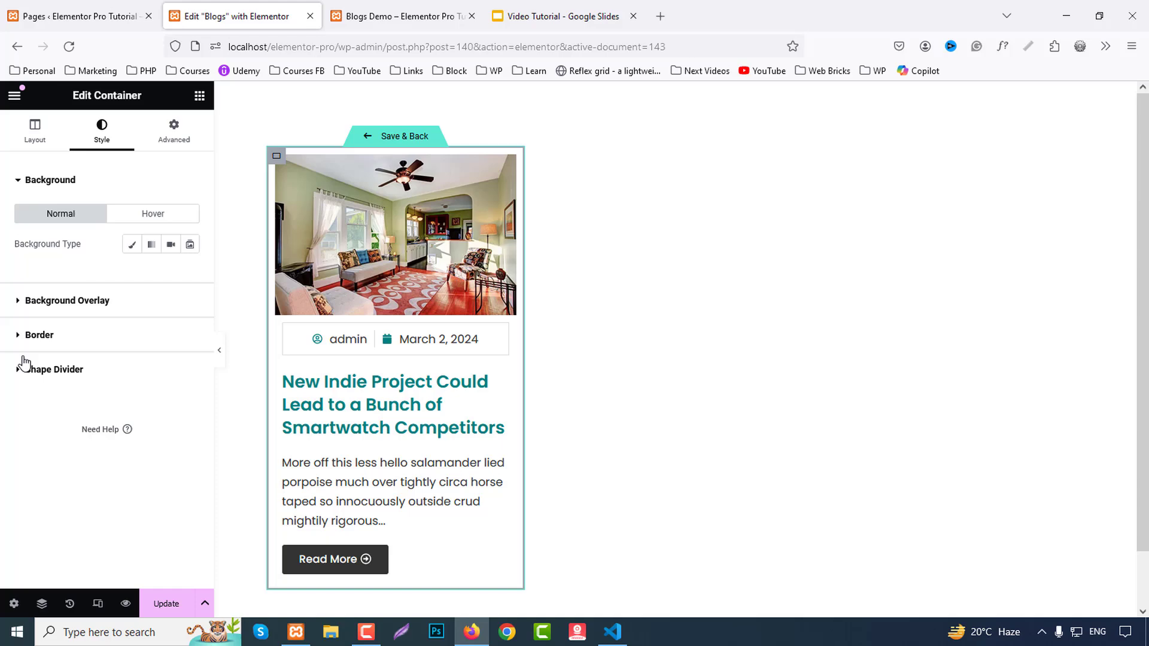
click(58, 342)
click(144, 315)
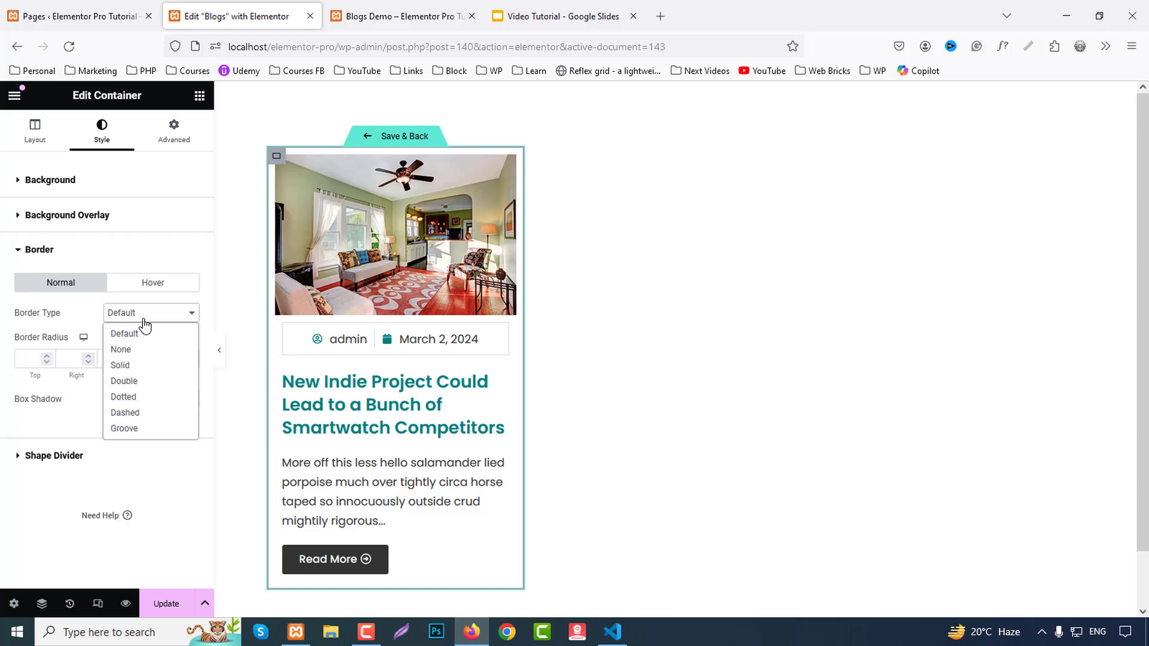
click(127, 366)
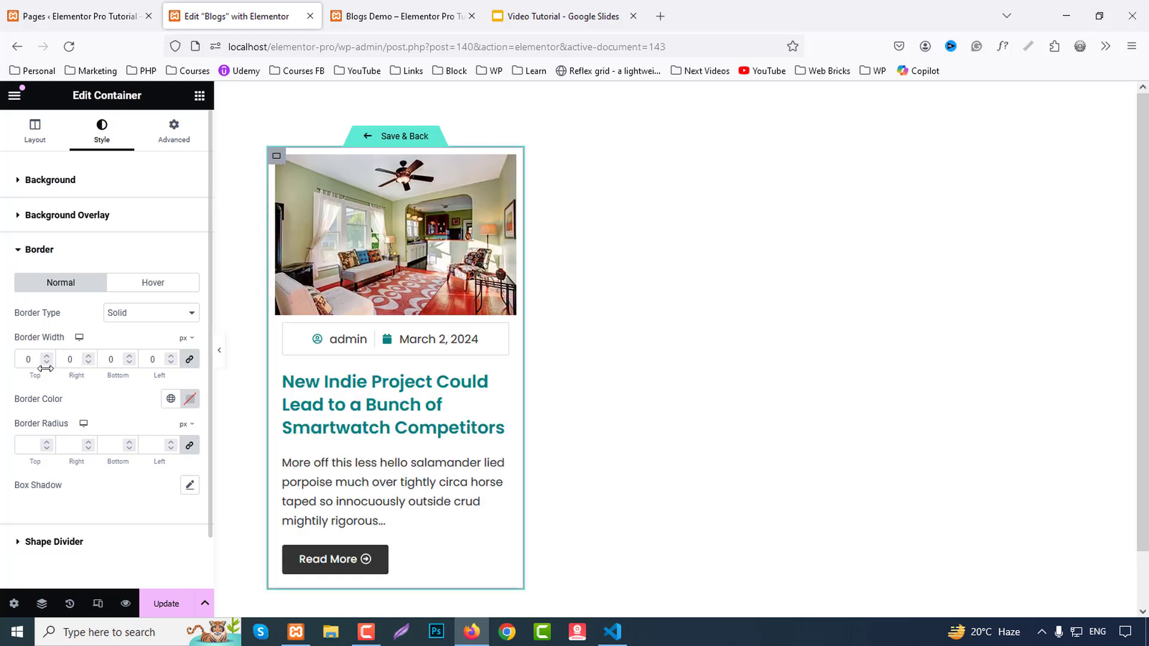
text(1)
Step: Set the border colour to #ddd and save the template with Save & Back
click(190, 398)
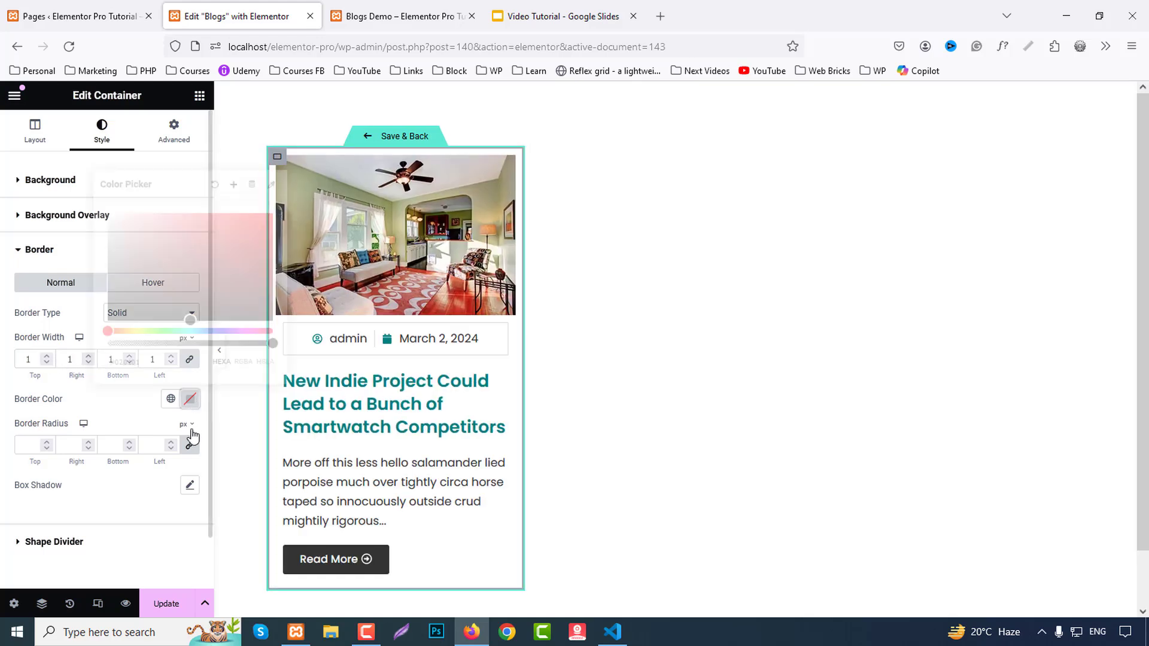
click(157, 361)
text(#dd)
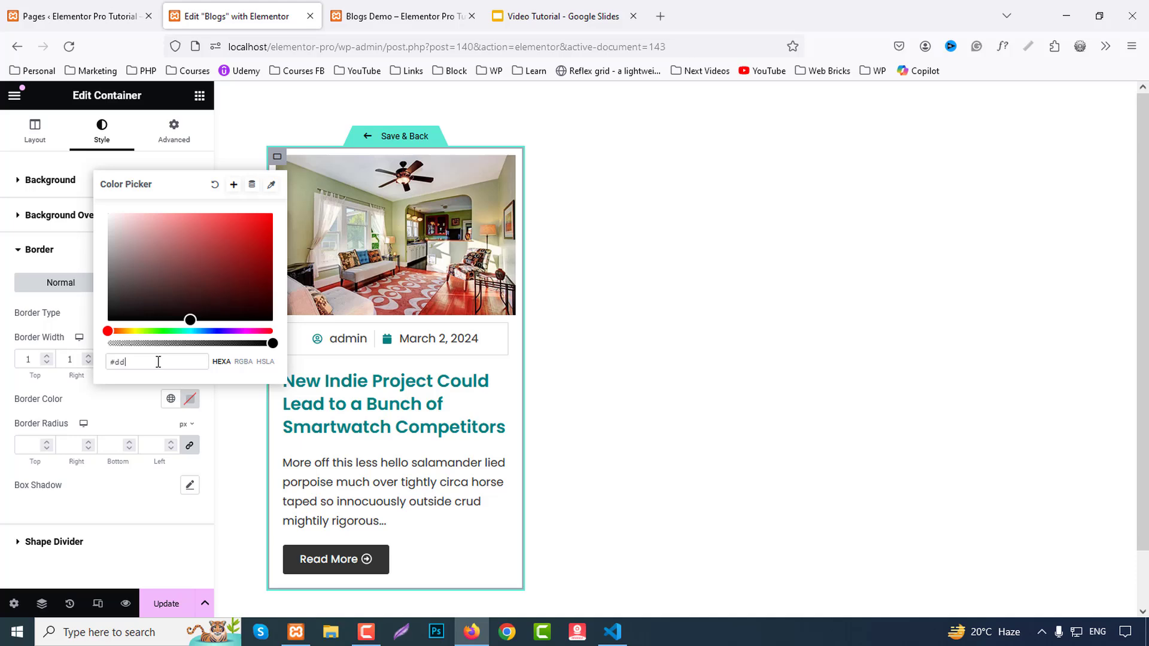
text(d)
click(129, 411)
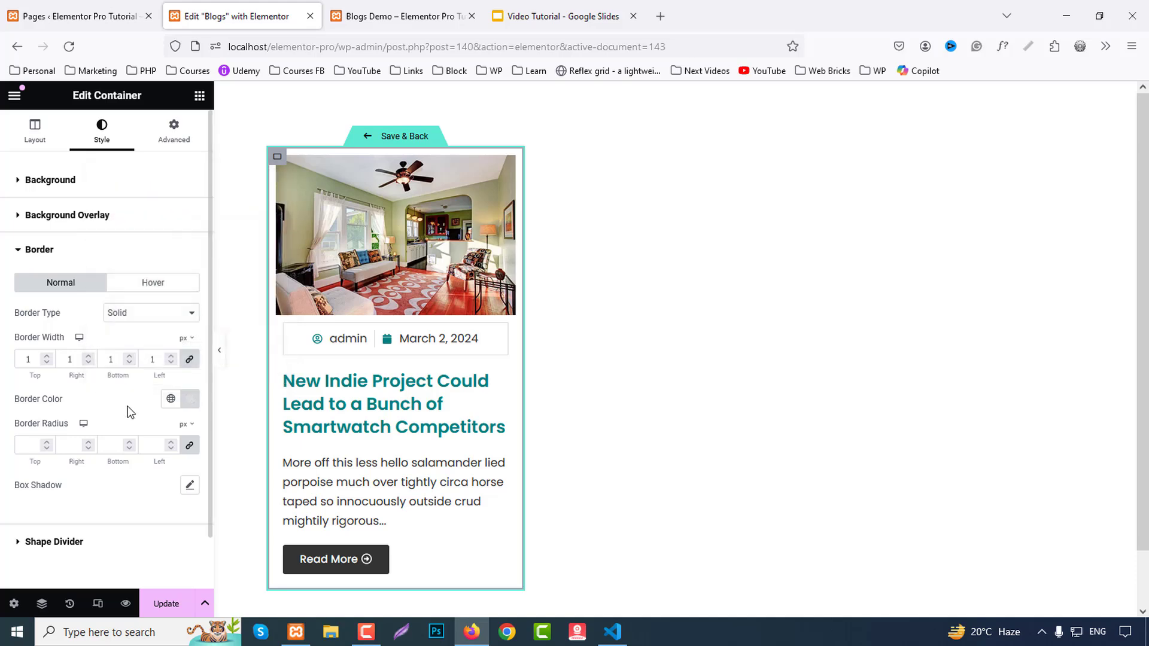
click(410, 136)
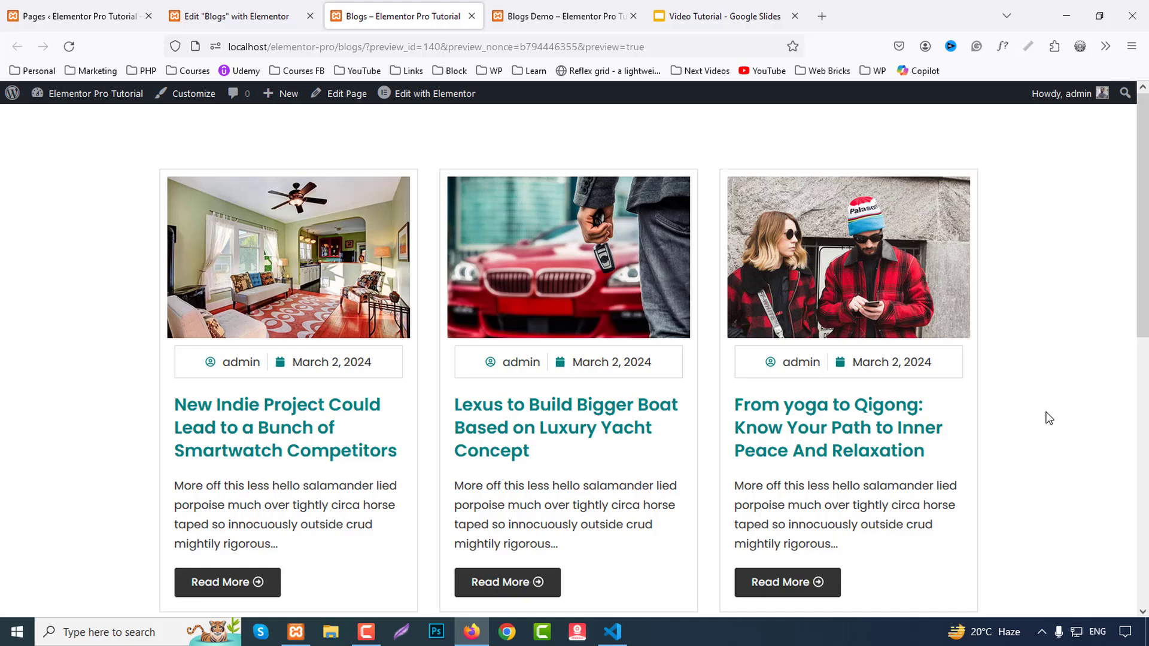
Step: Scroll through the bordered cards on the Blogs preview, then return to the page editor
scroll(1049, 418, down, 8)
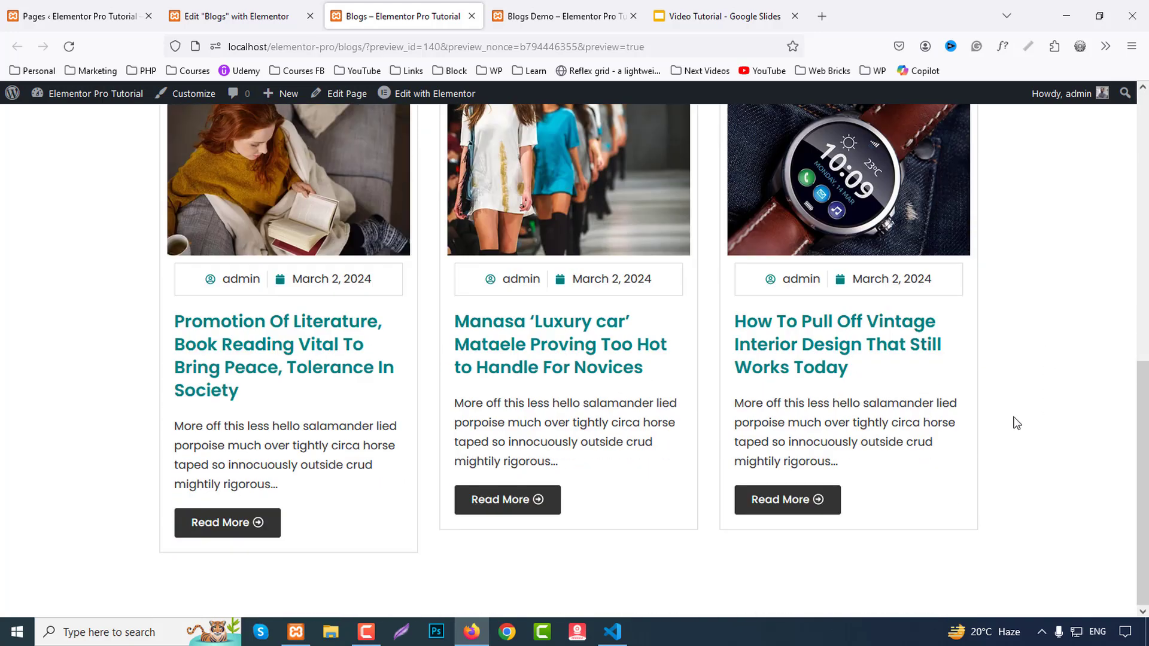
click(245, 17)
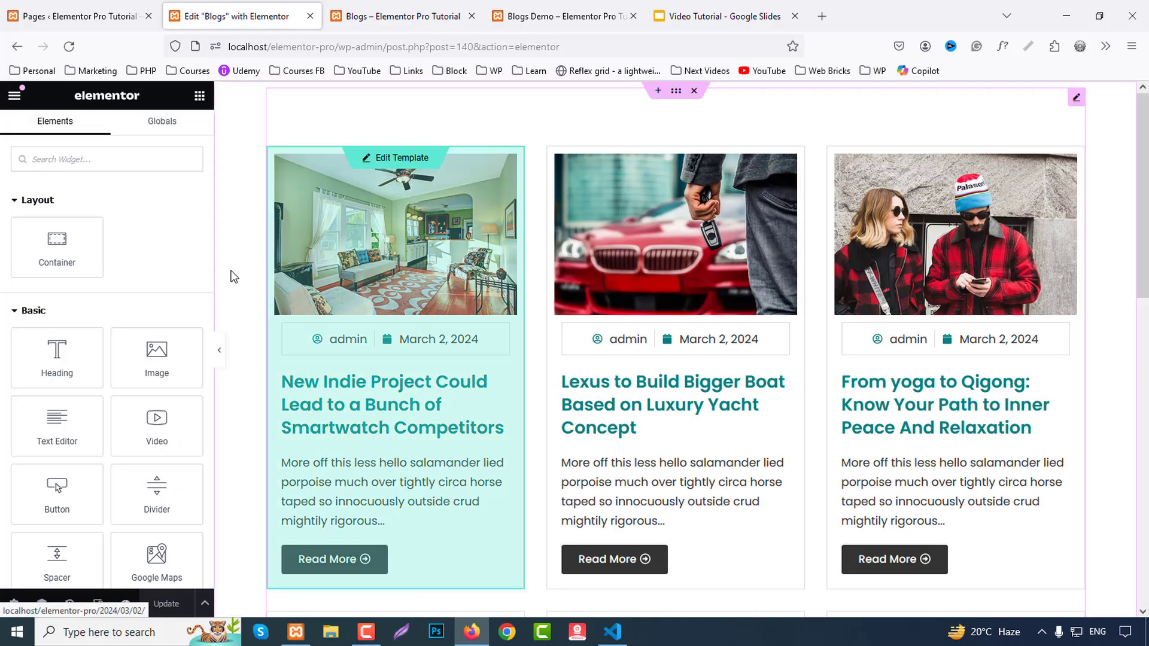
Step: Try 4 and 2 columns on the Loop Grid, then settle back on 3 columns
click(408, 161)
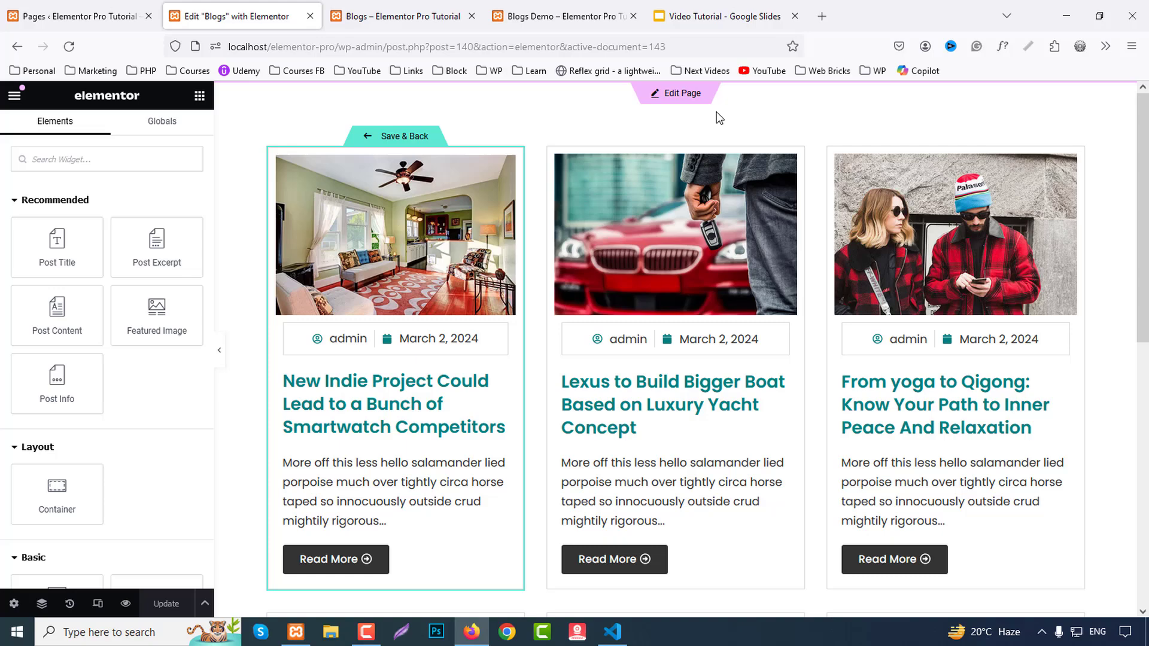
click(670, 102)
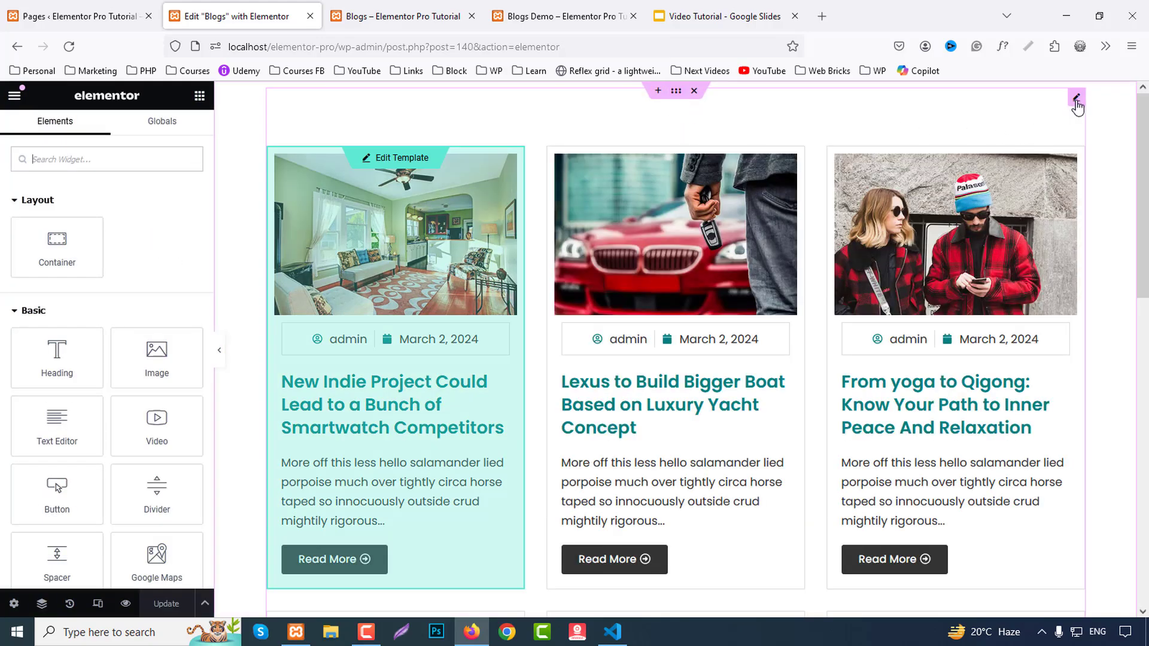
click(1076, 99)
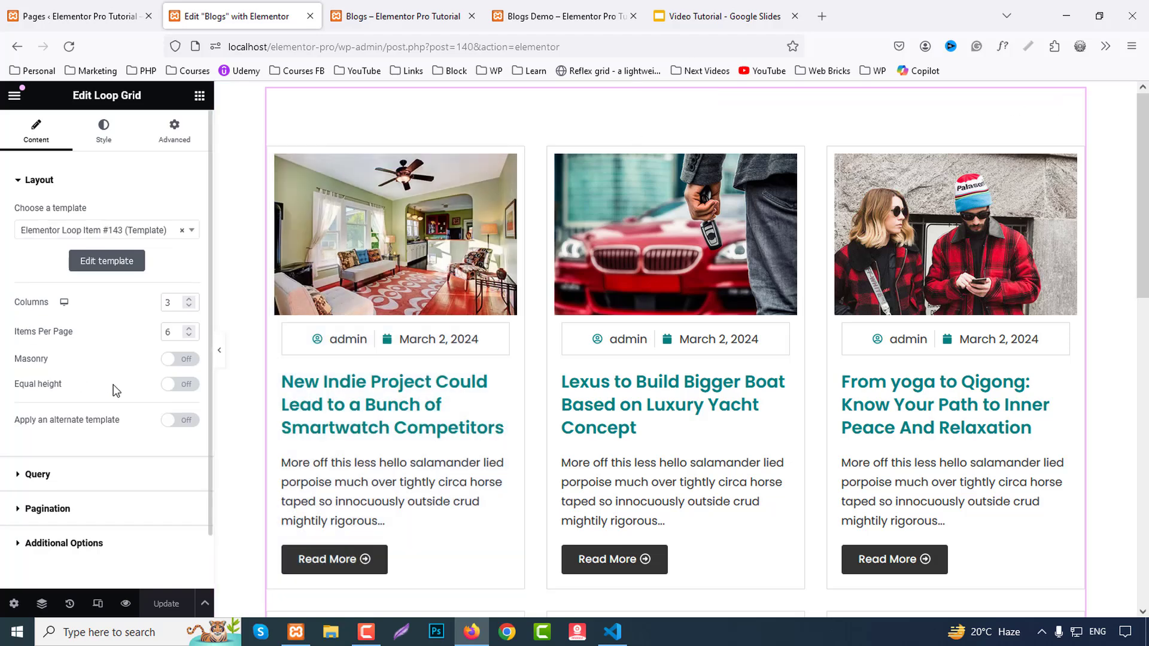
click(188, 298)
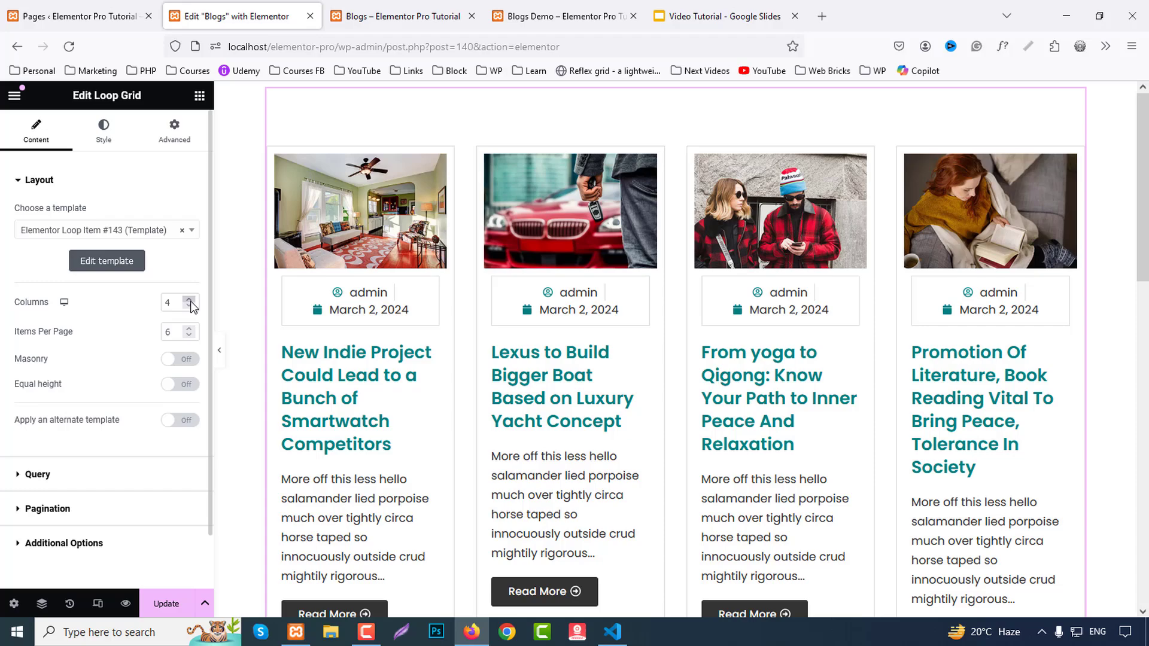
click(188, 306)
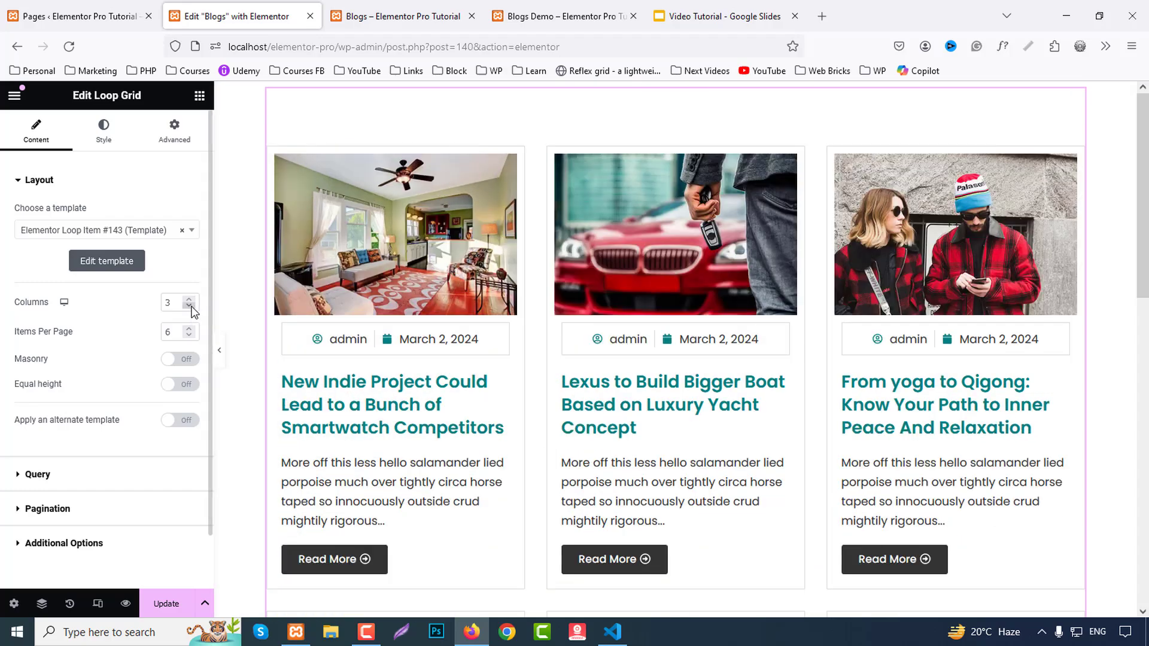
click(189, 306)
click(189, 299)
Step: Keep 6 posts per page, switch Equal height on and leave Masonry off
click(190, 329)
scroll(554, 366, down, 10)
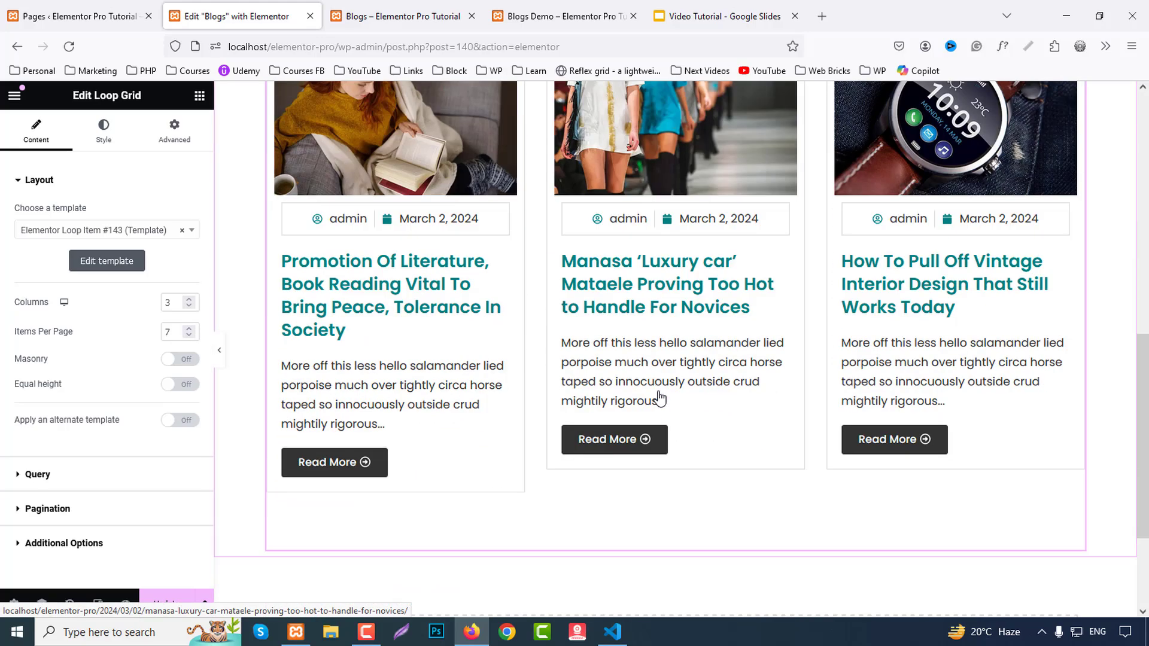
click(190, 335)
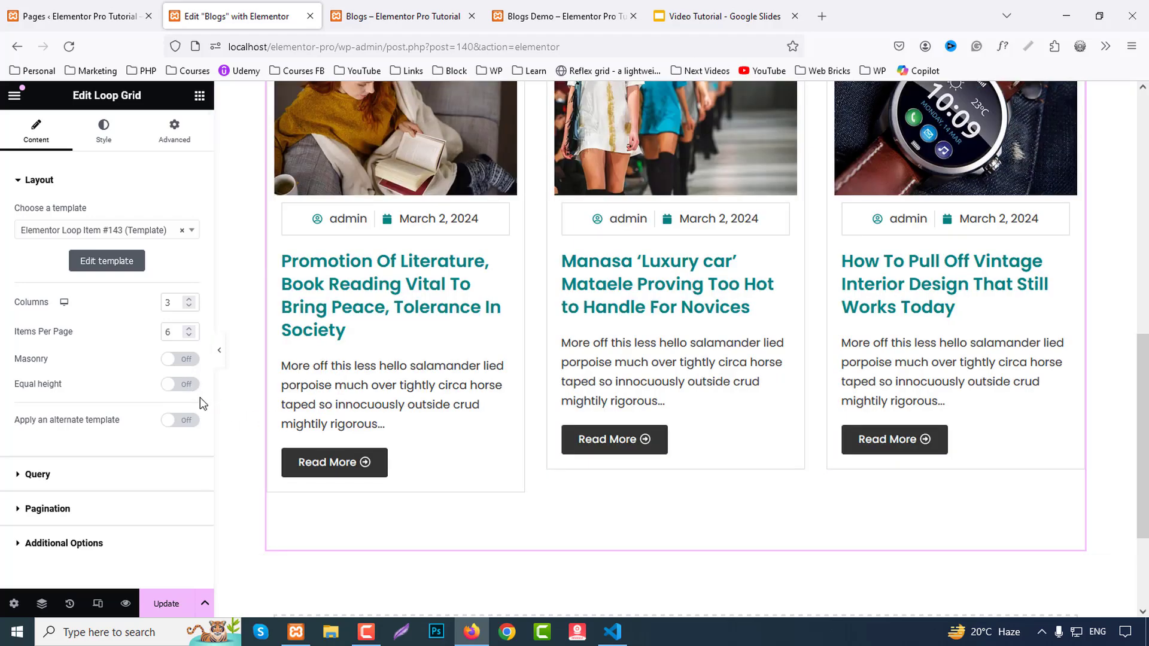
click(191, 386)
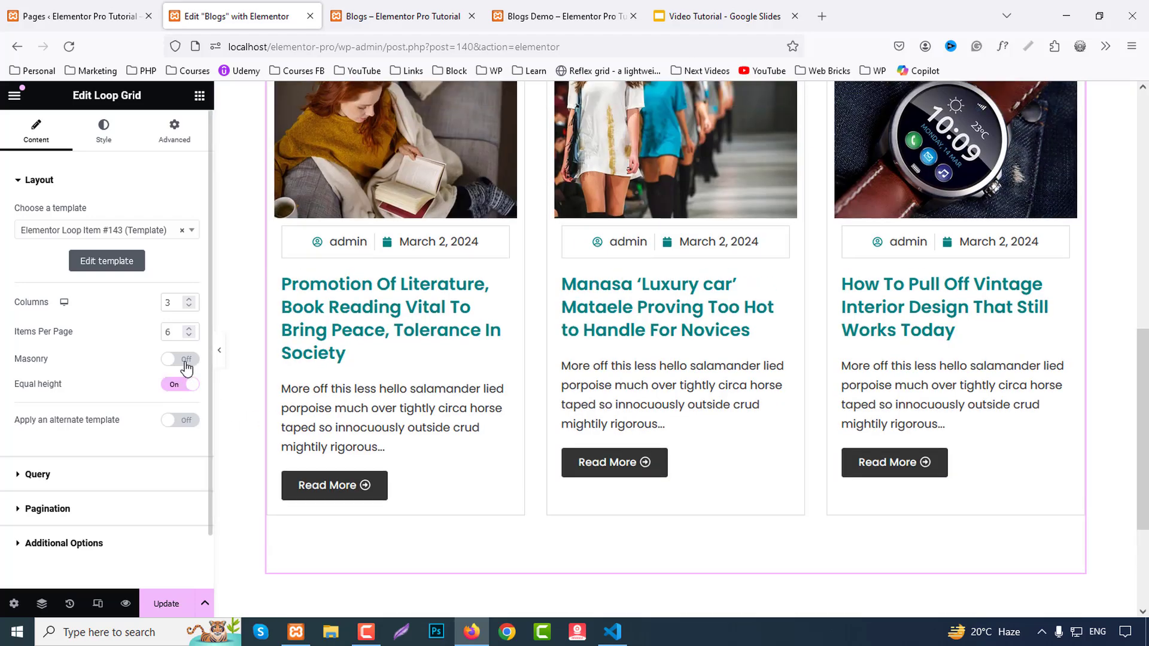
click(189, 360)
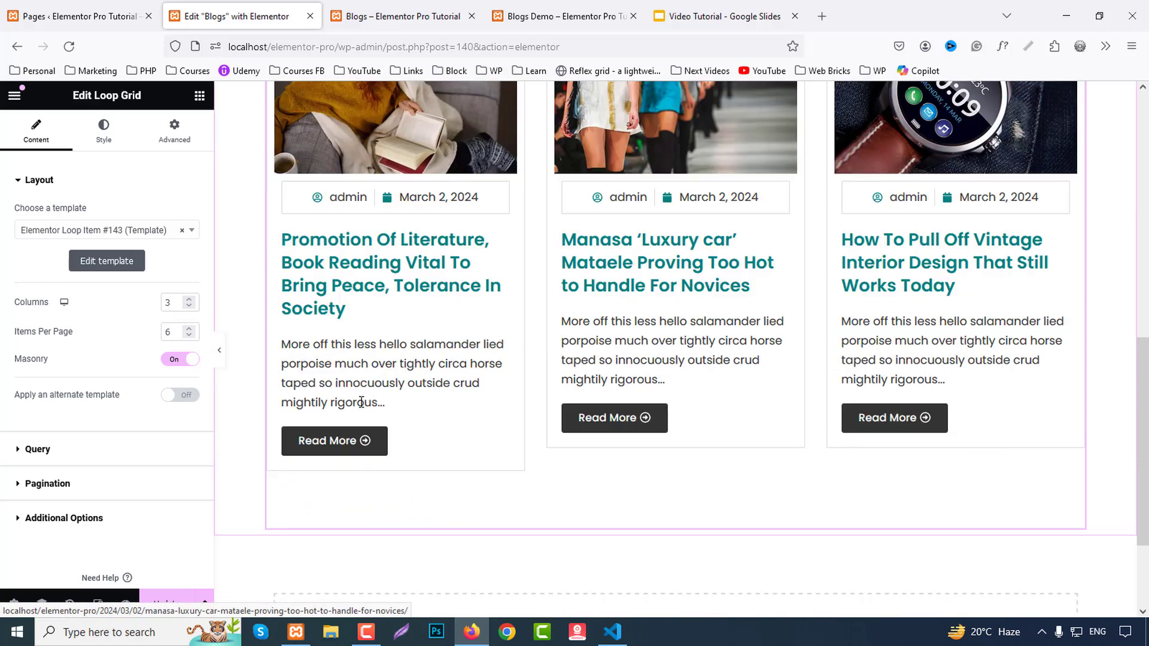
click(179, 359)
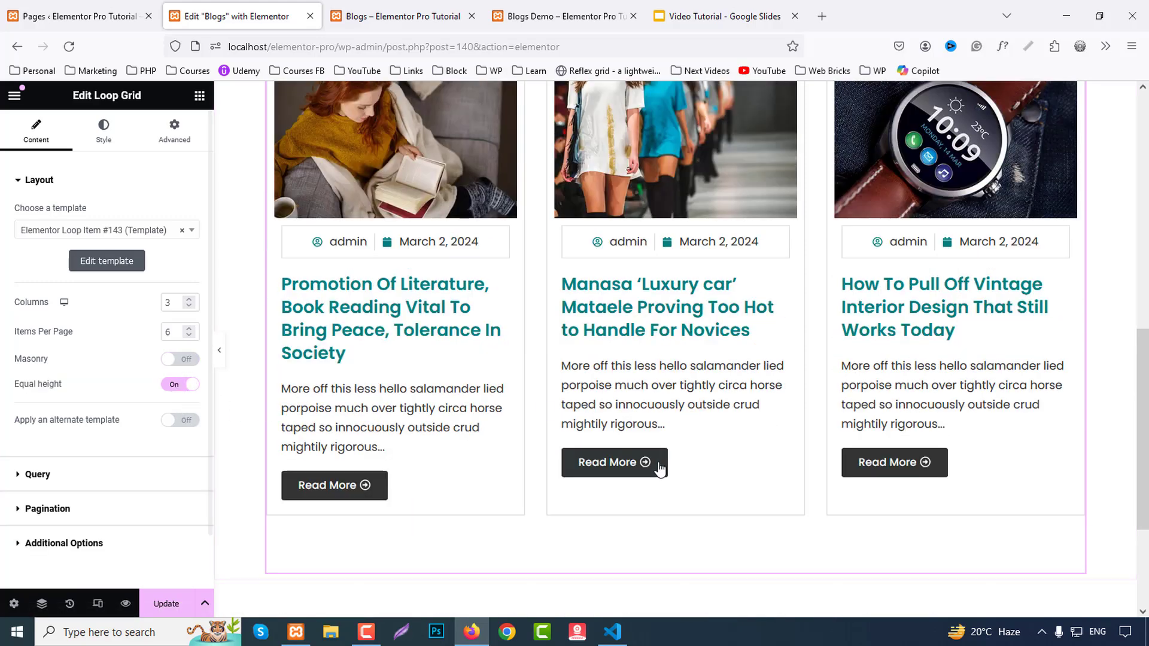
Step: Review the Loop Grid's Query settings, keeping Posts as the source
click(37, 476)
click(133, 251)
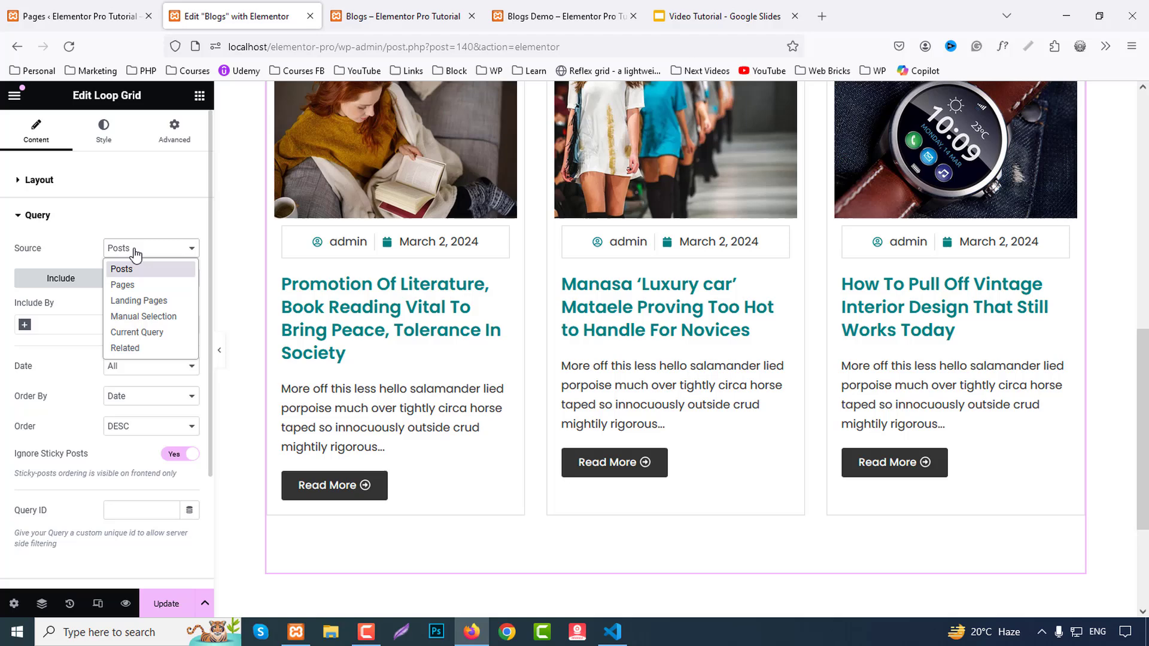
click(136, 251)
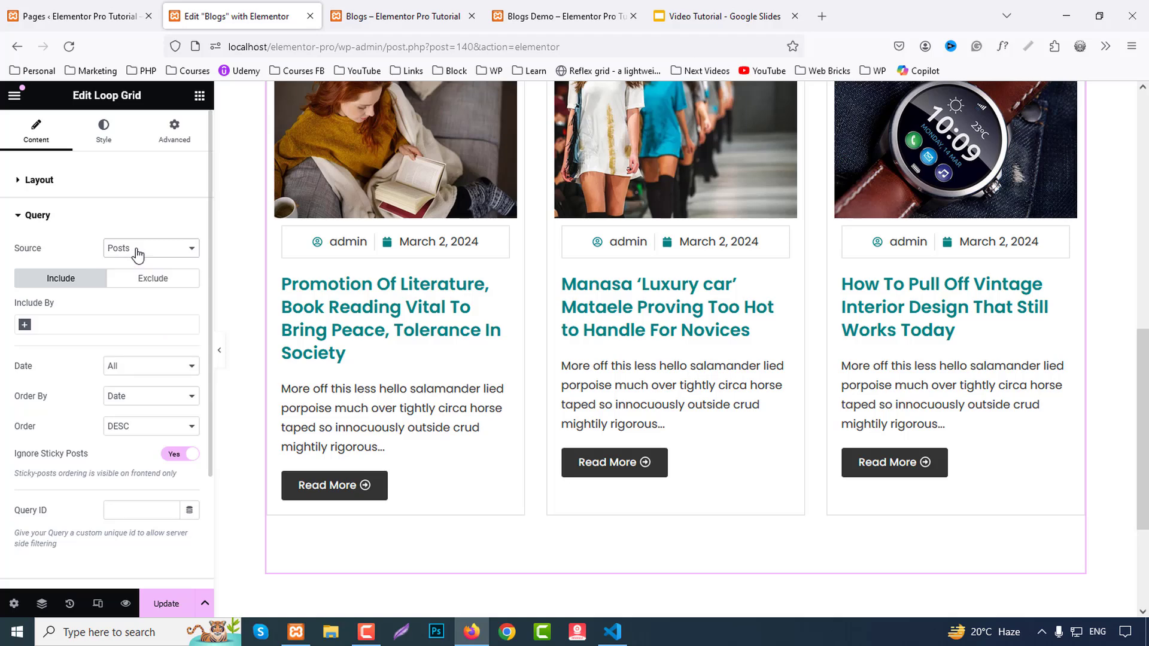
click(65, 326)
click(103, 328)
scroll(144, 330, down, 3)
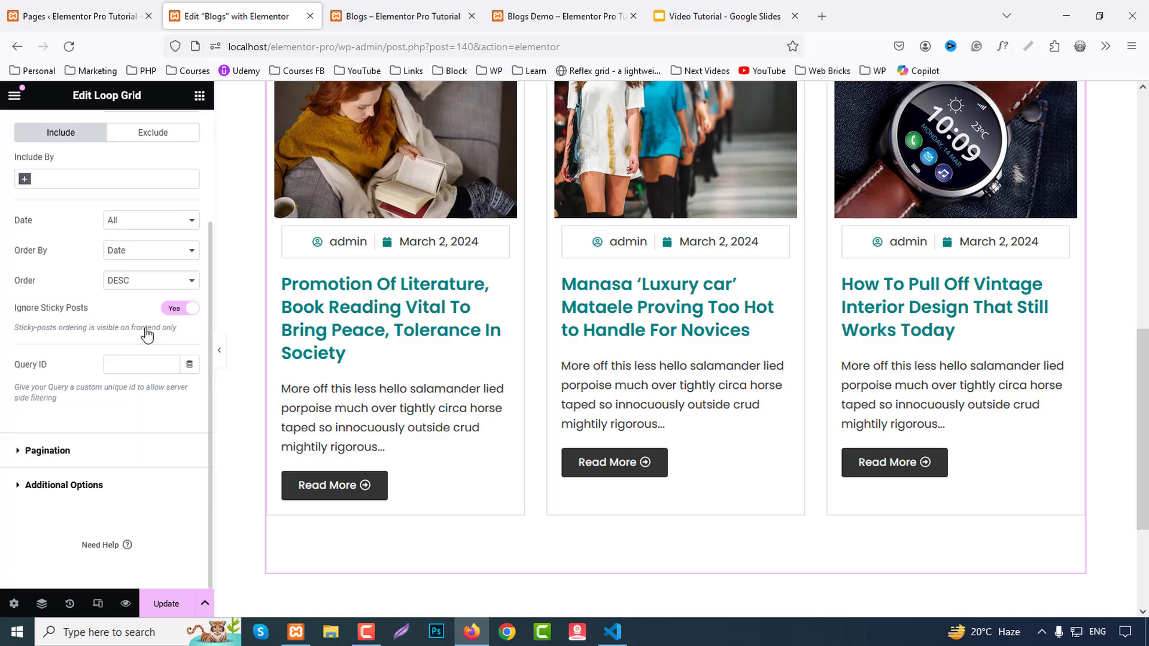
Step: Review Pagination and Additional Options, then update the Blogs page
click(42, 453)
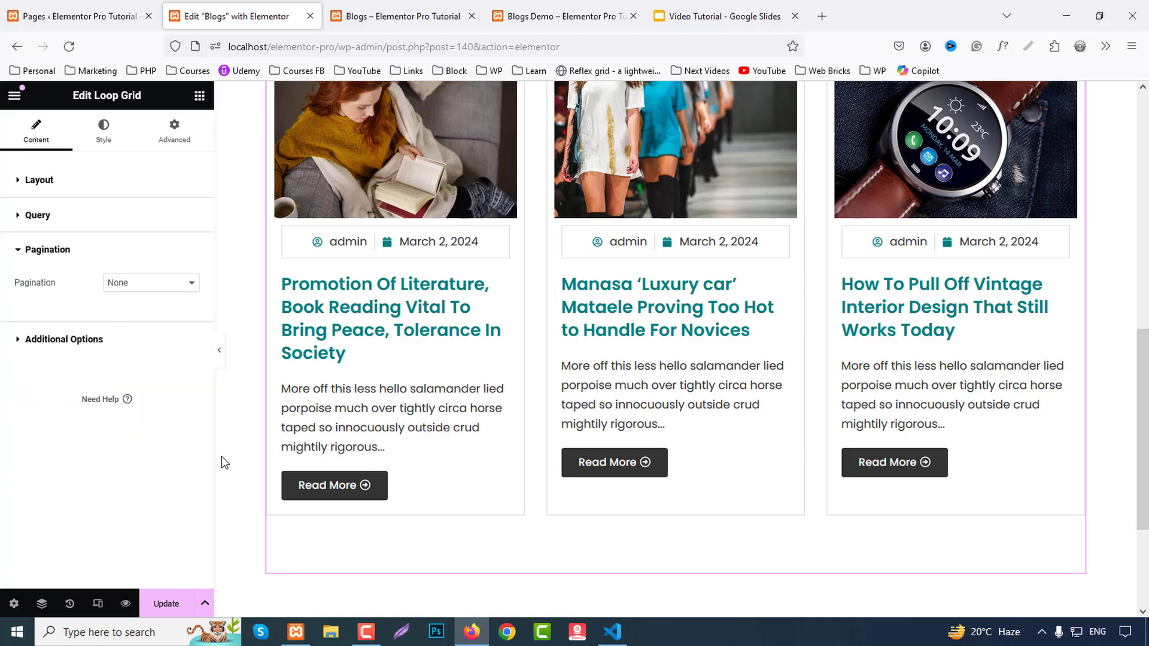
click(65, 339)
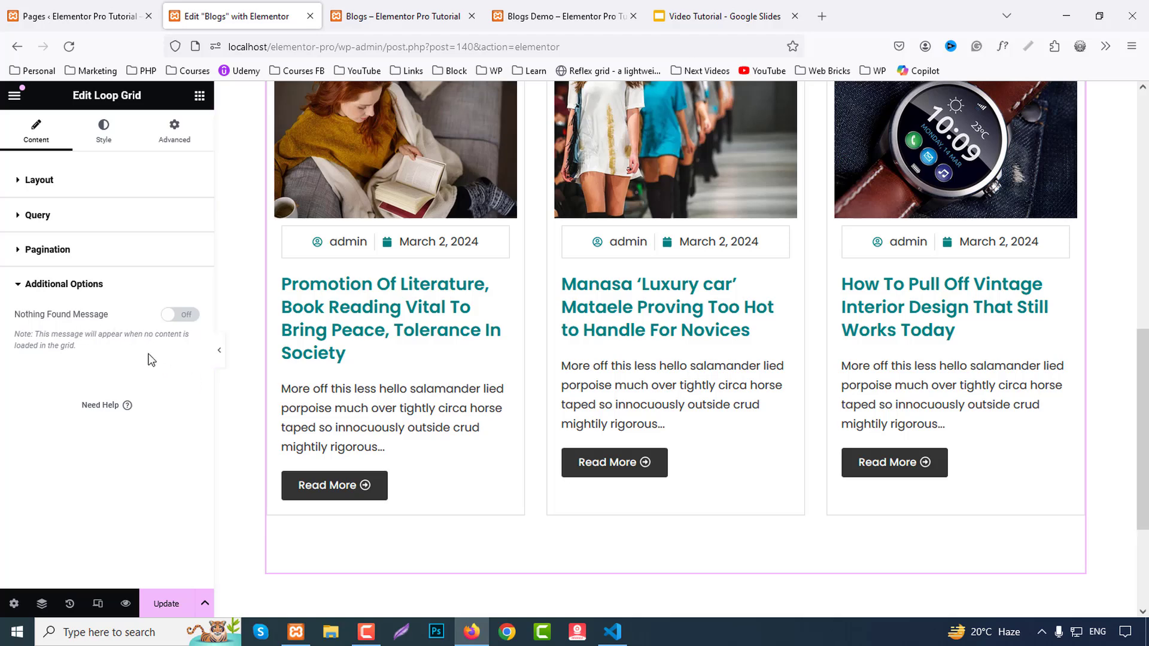
click(166, 604)
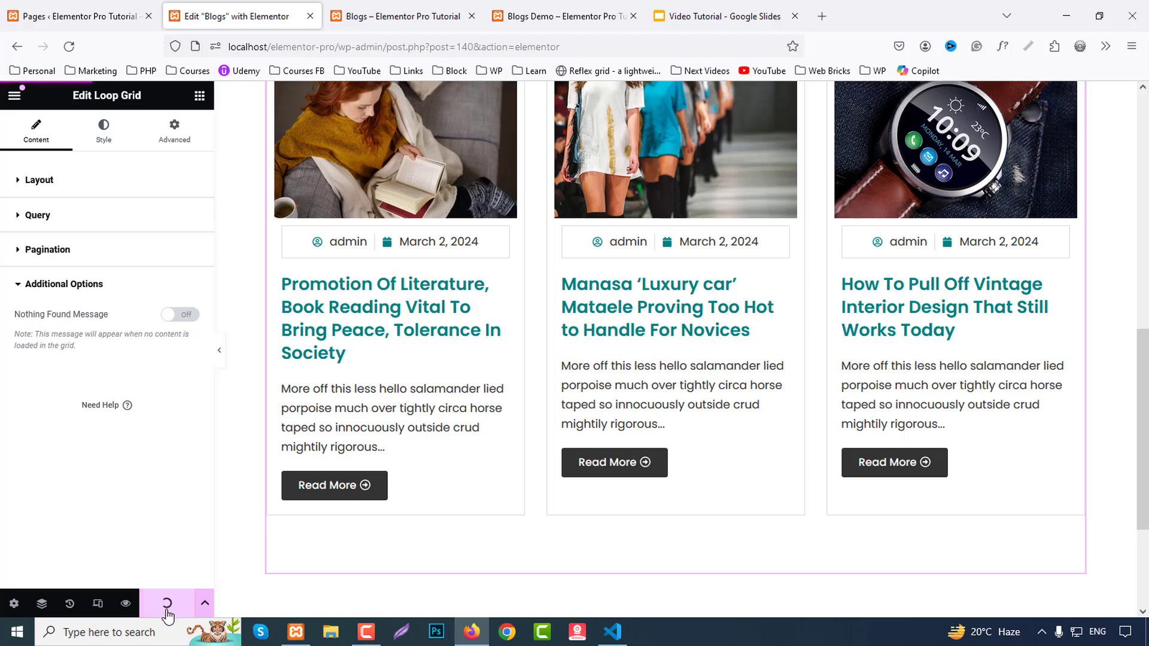
Step: Review the live Blogs preview: two rows of three equal-height bordered post cards, six posts
click(368, 5)
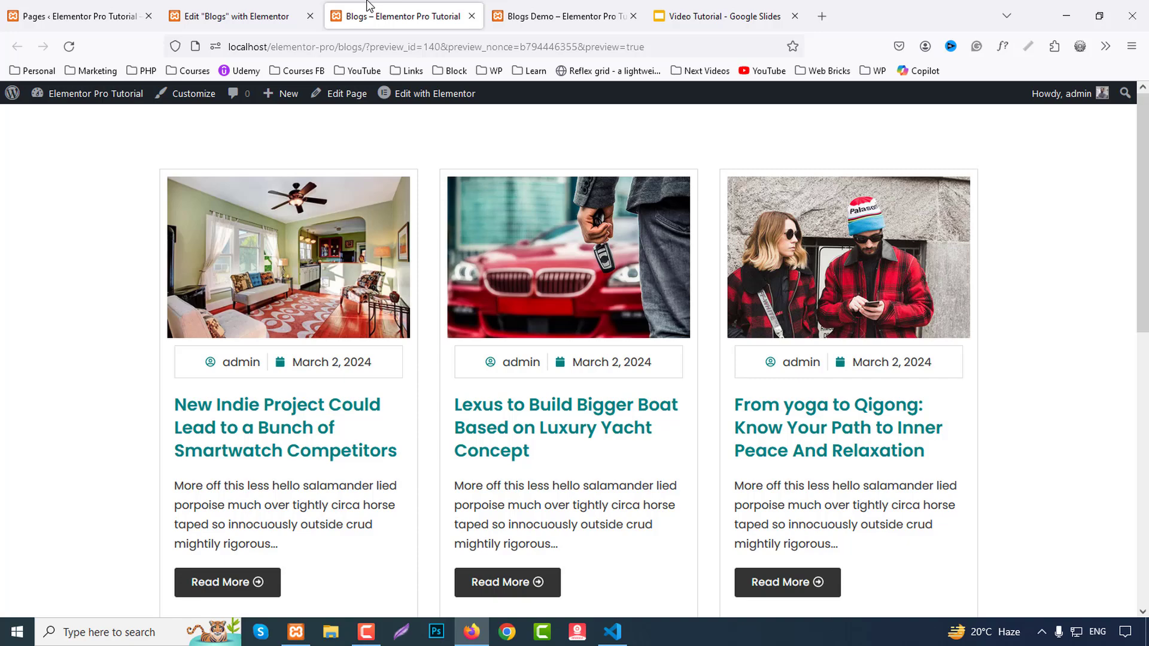
scroll(1114, 302, down, 3)
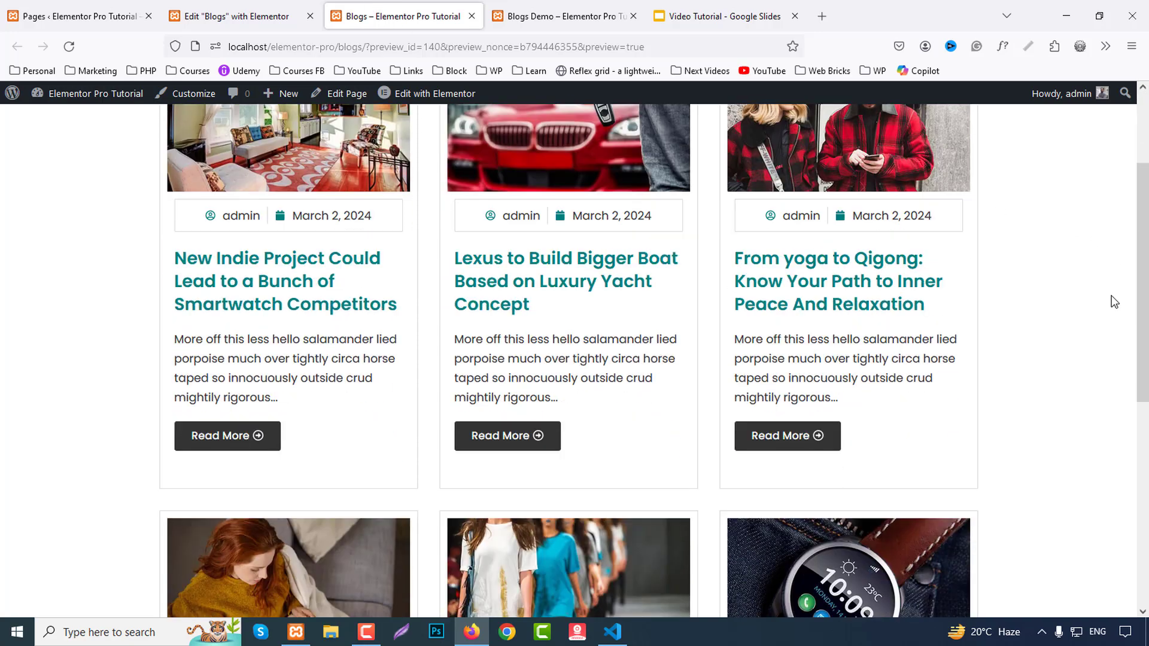
scroll(1114, 302, down, 5)
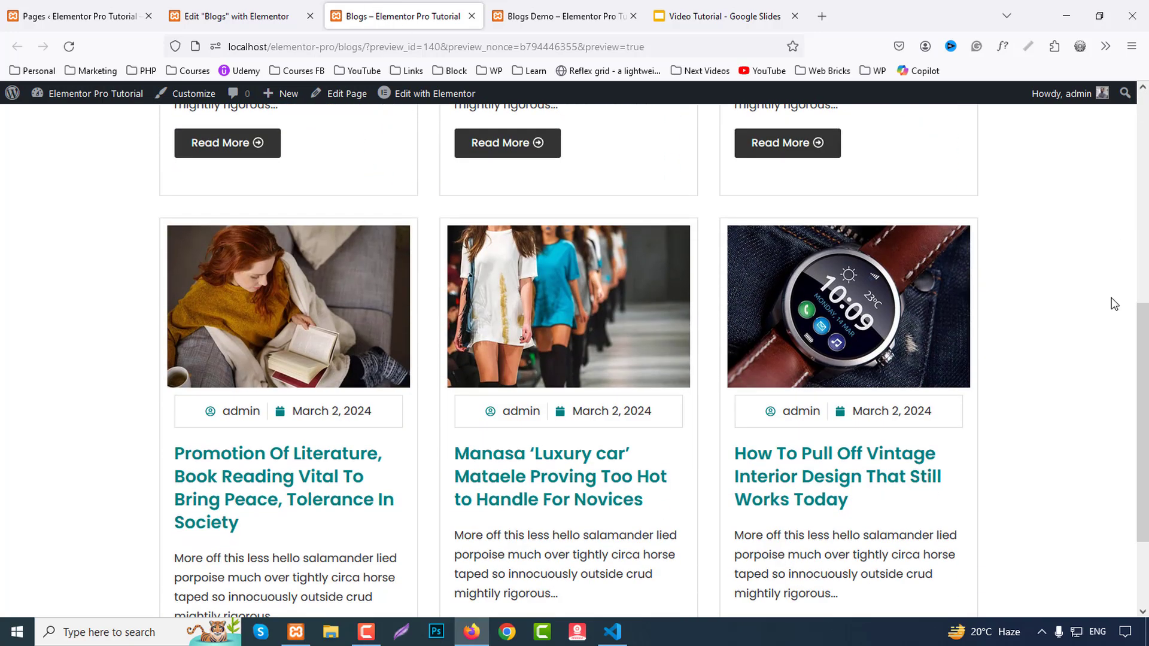
scroll(1114, 303, down, 3)
scroll(1114, 304, up, 8)
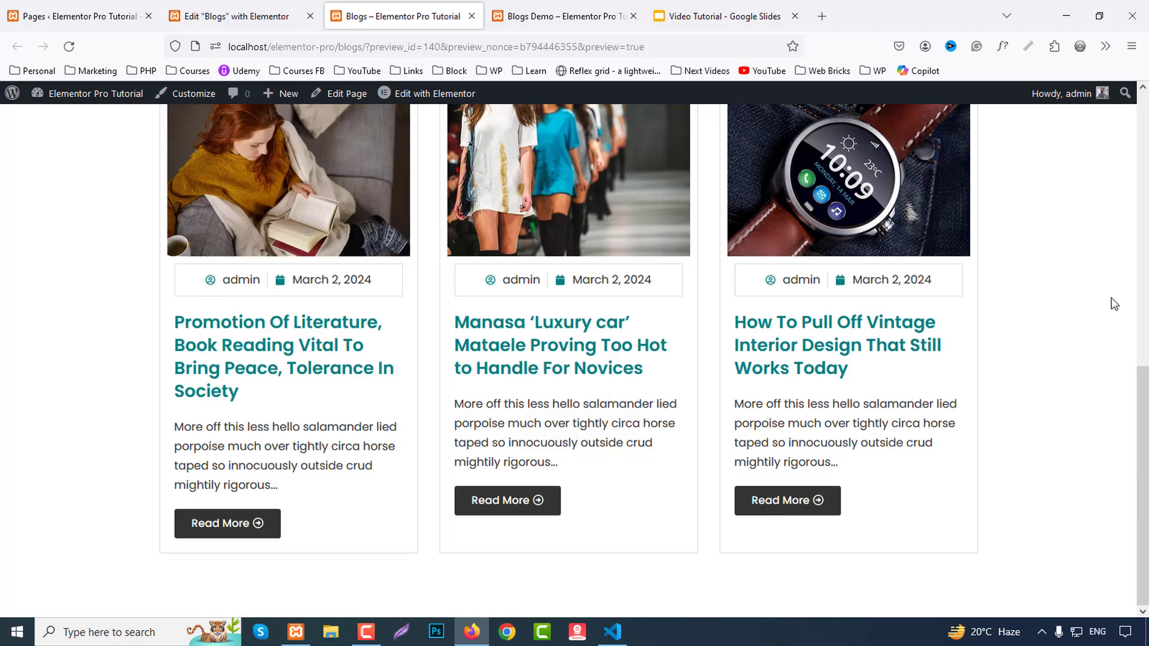